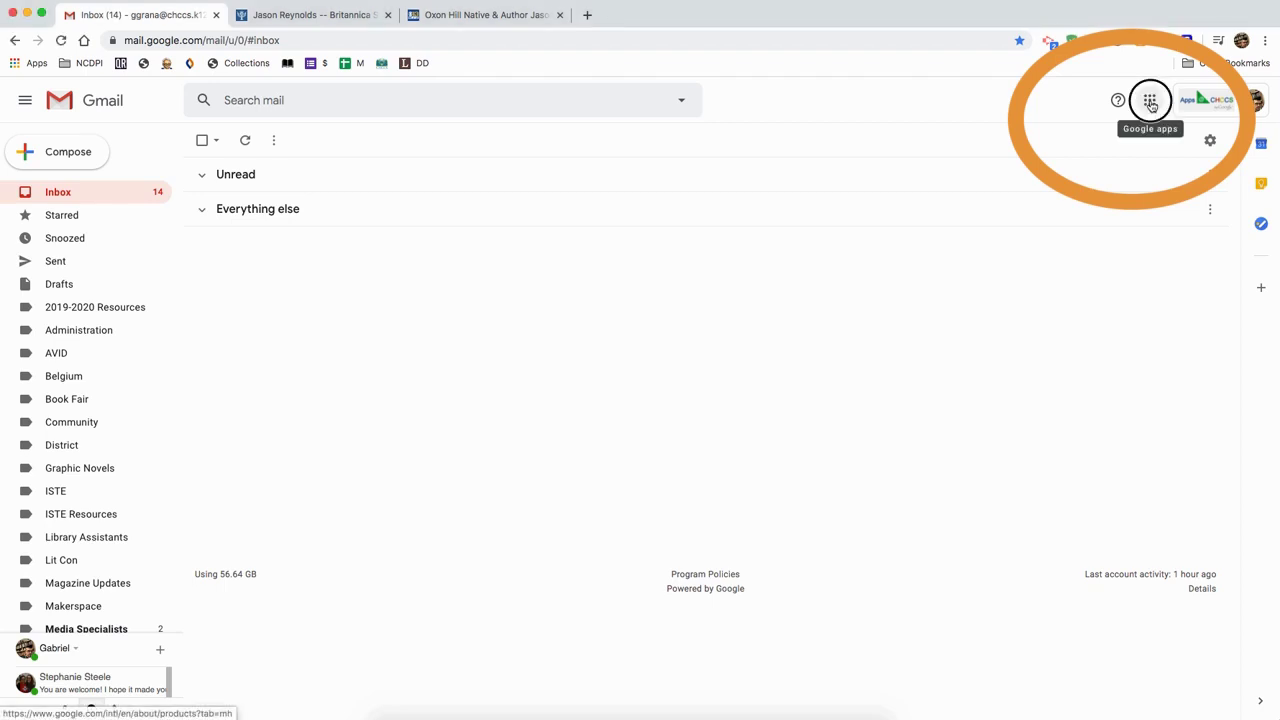
- Open NoodleTools from the Google apps launcher in Gmail
left_click(1151, 104)
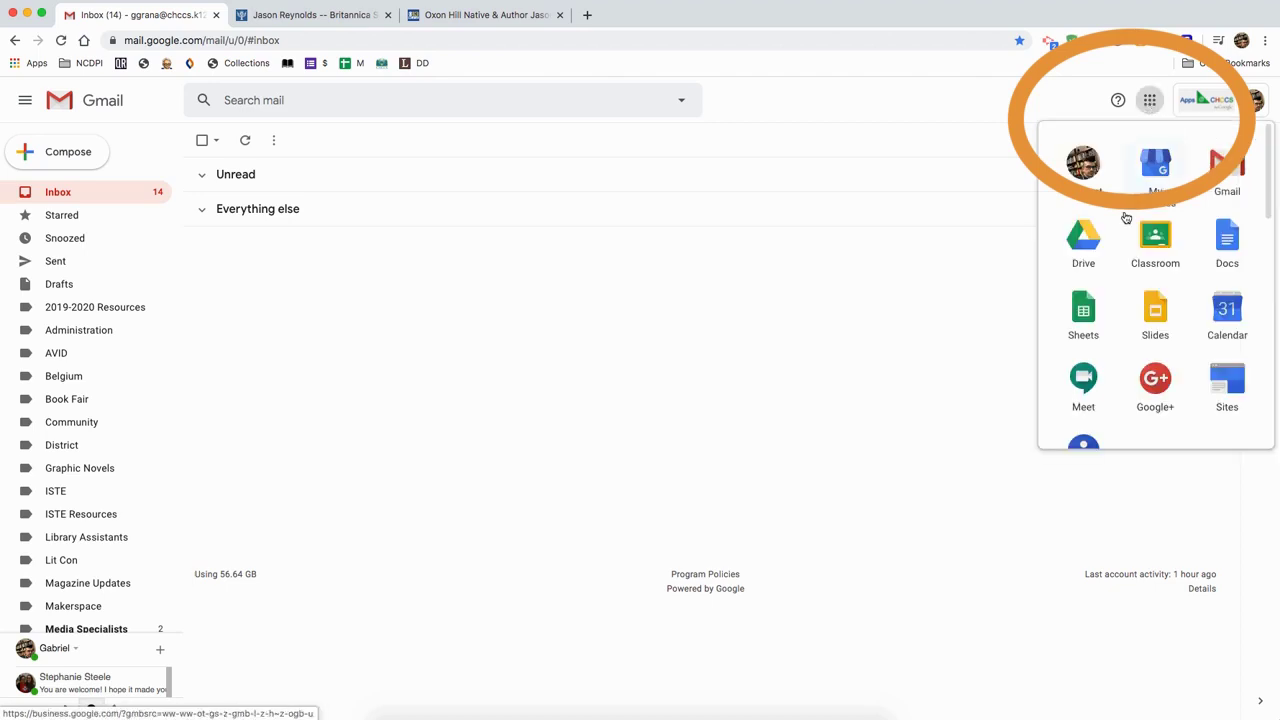
scroll(1123, 230, "down", 5)
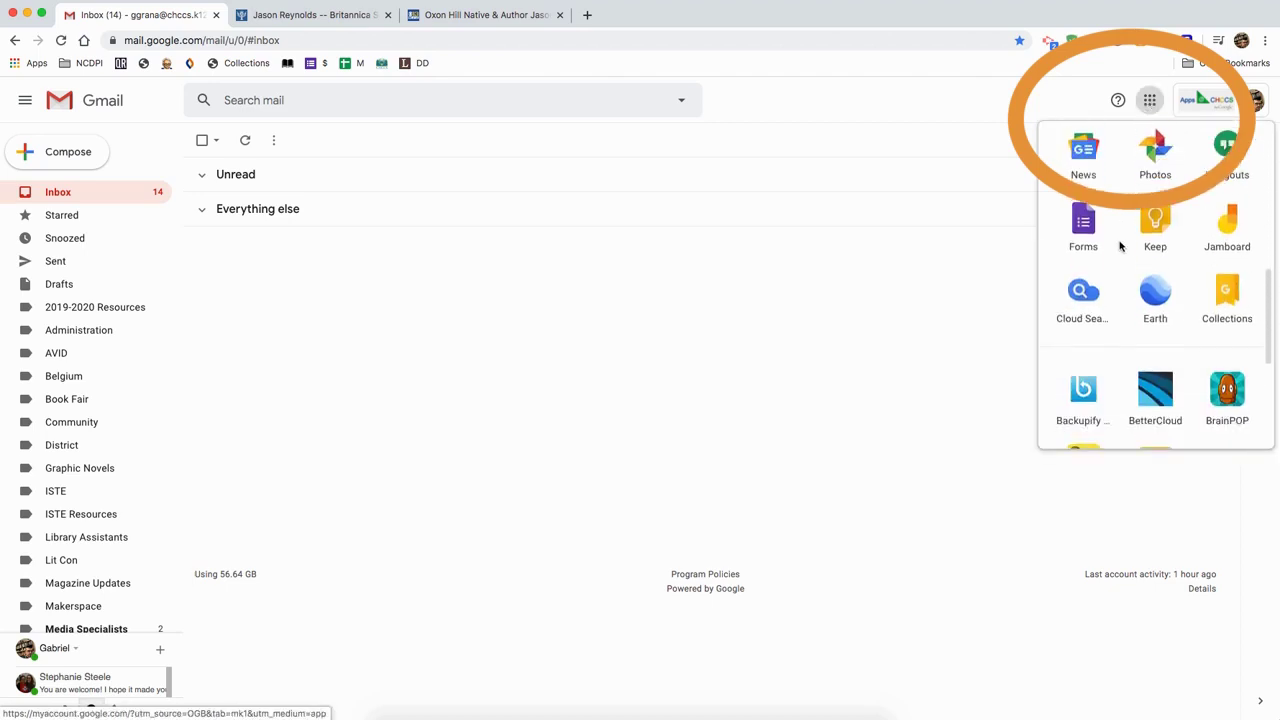
scroll(1122, 244, "down", 3)
left_click_drag(1235, 272, 1200, 285)
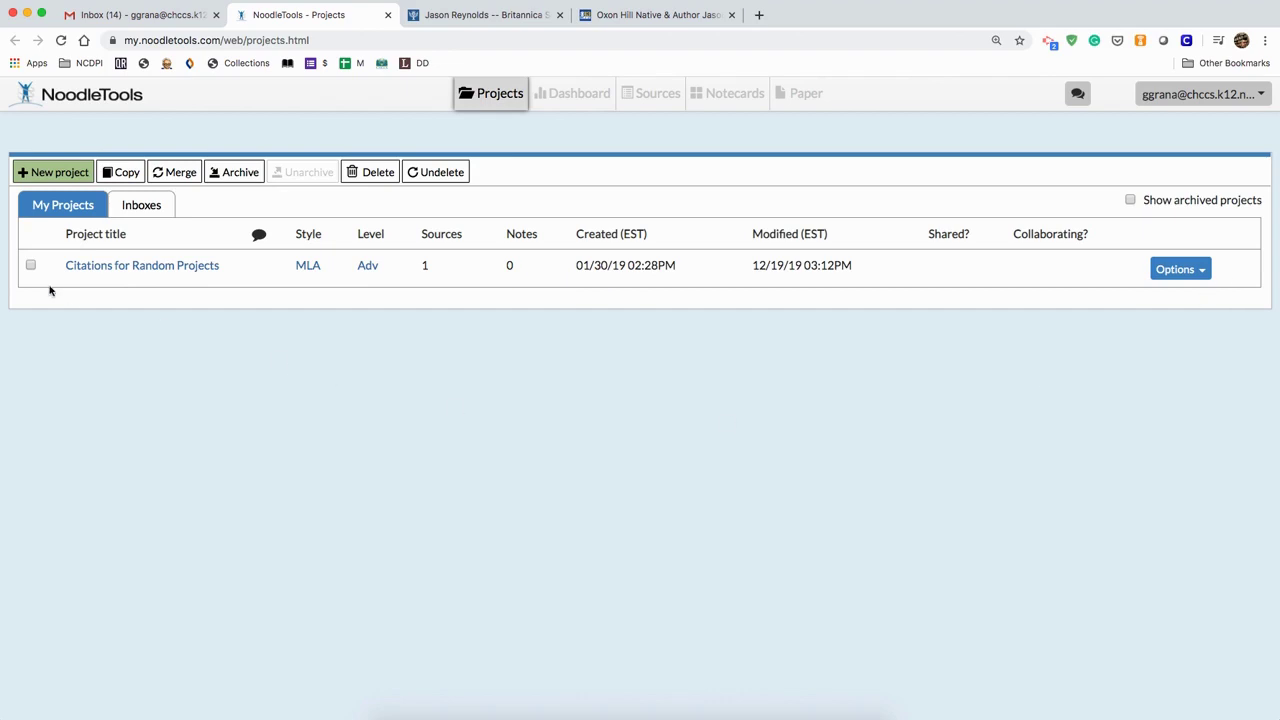
- Create a new project titled "Jason Reynolds" with MLA citation style and the Starter citation level
left_click(78, 176)
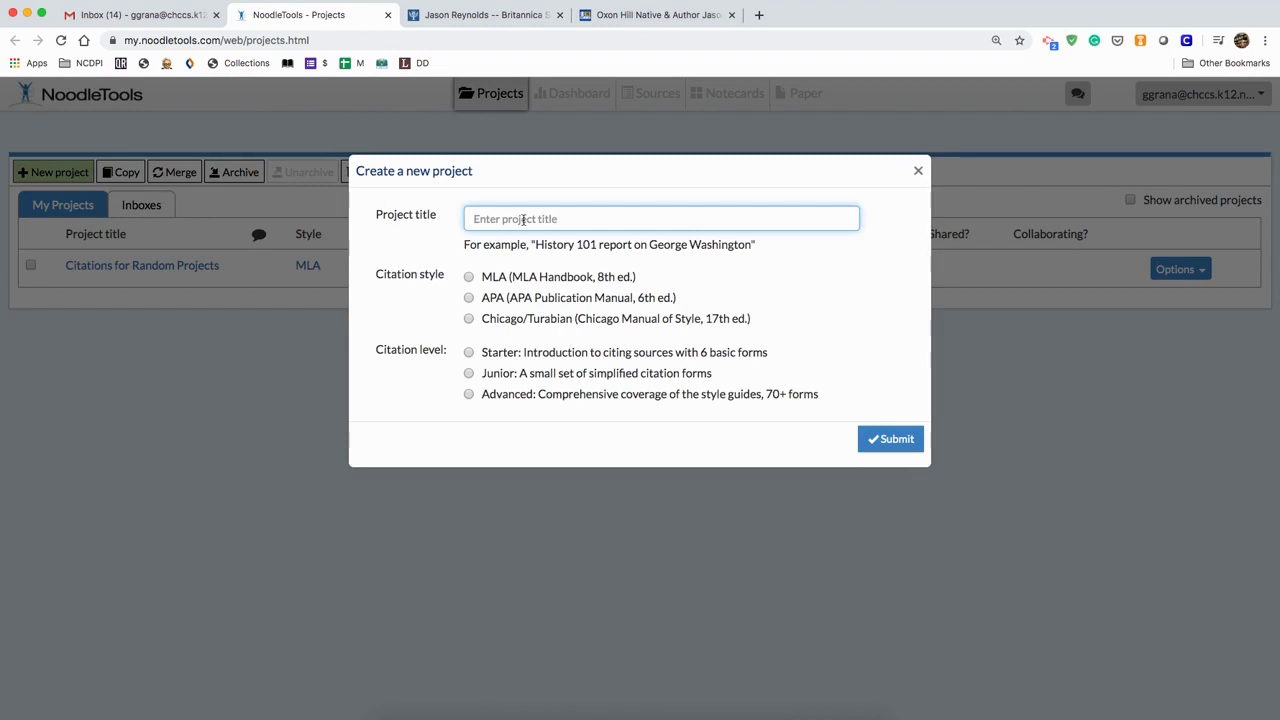
type("Jason Rey")
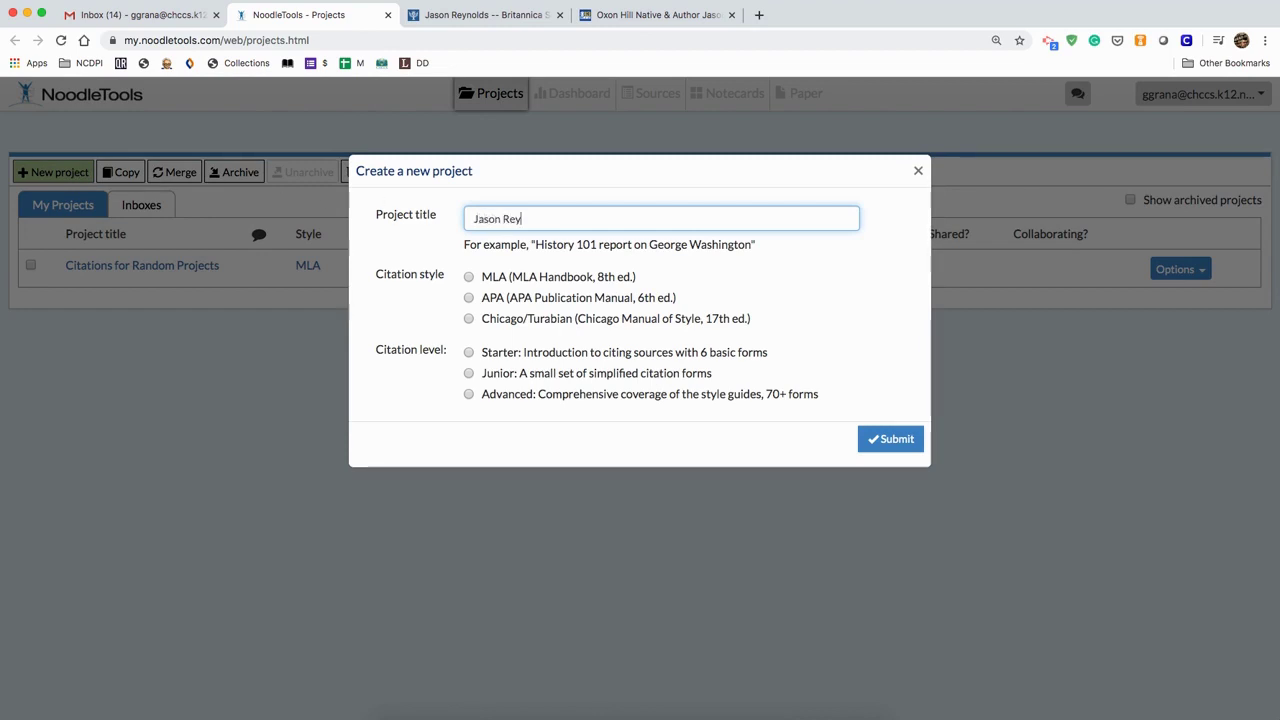
type("nolds")
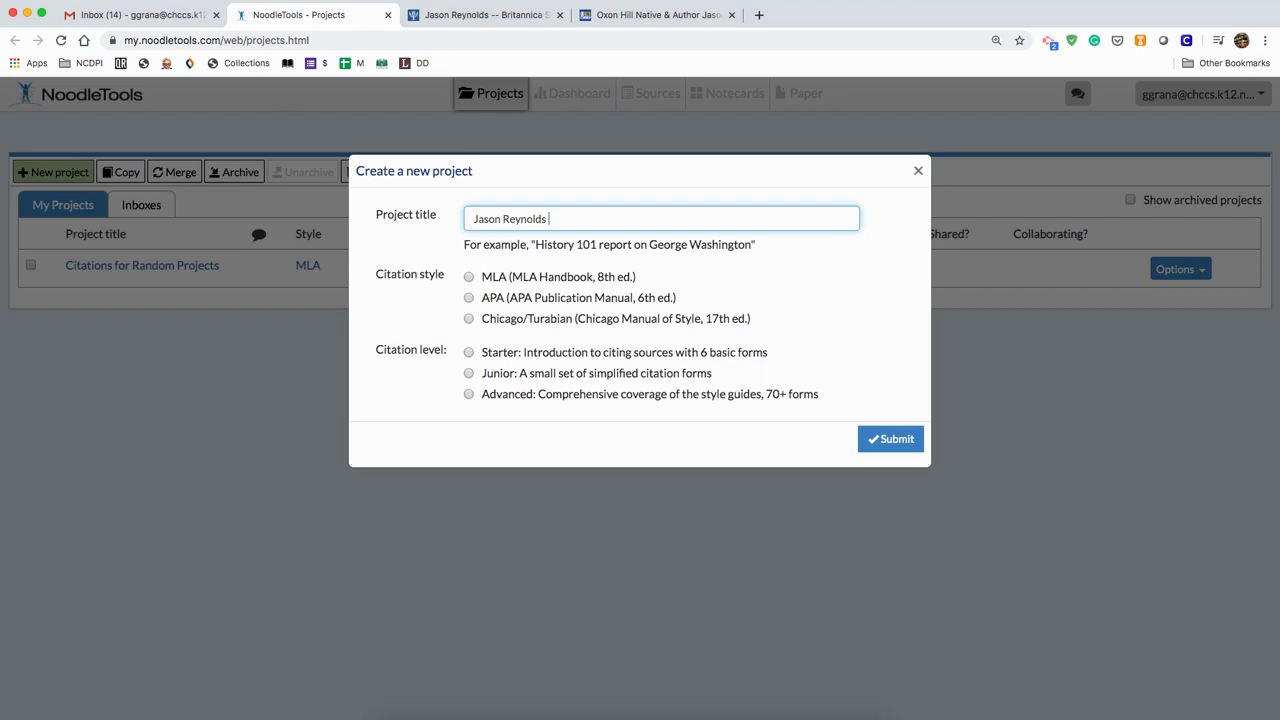
left_click(469, 278)
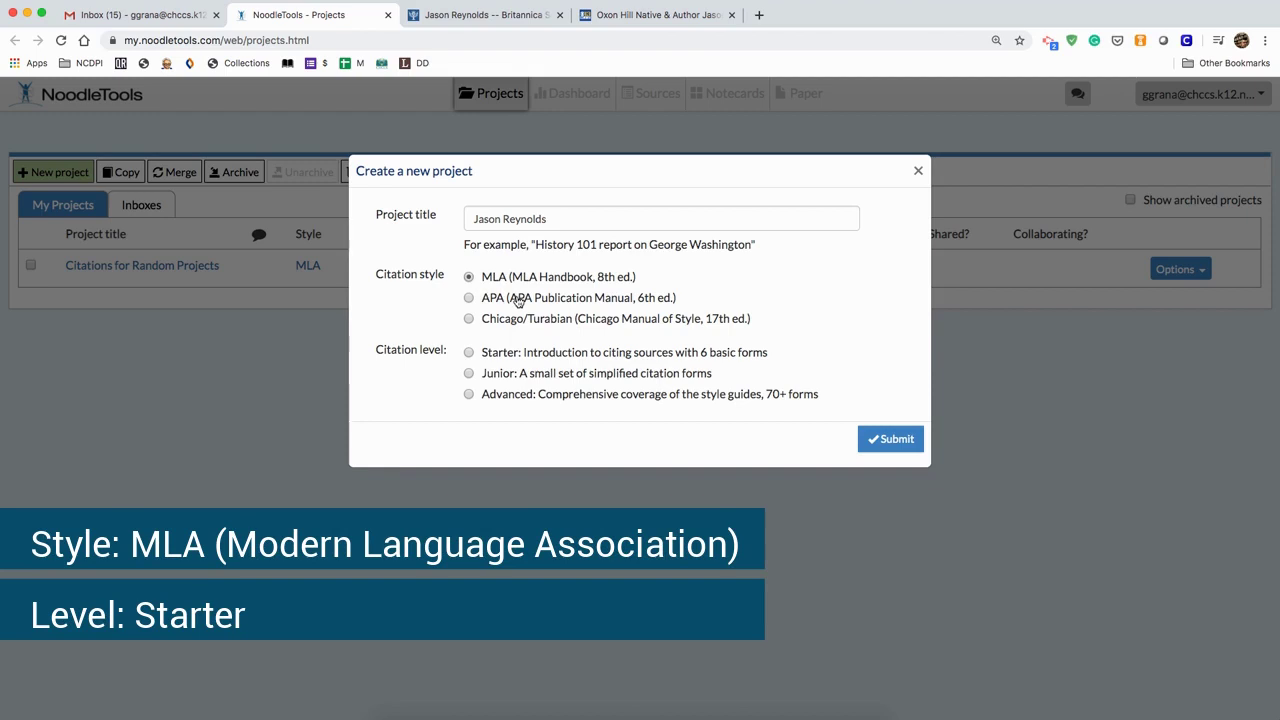
left_click(469, 353)
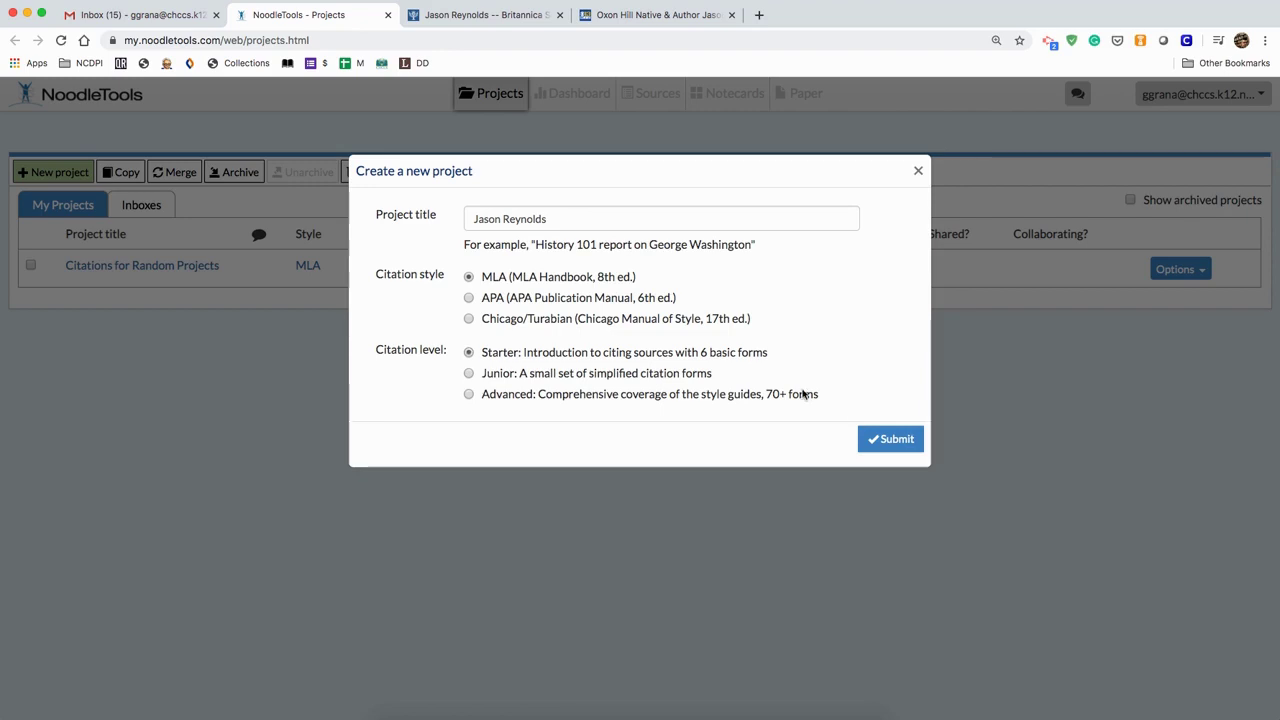
left_click(876, 434)
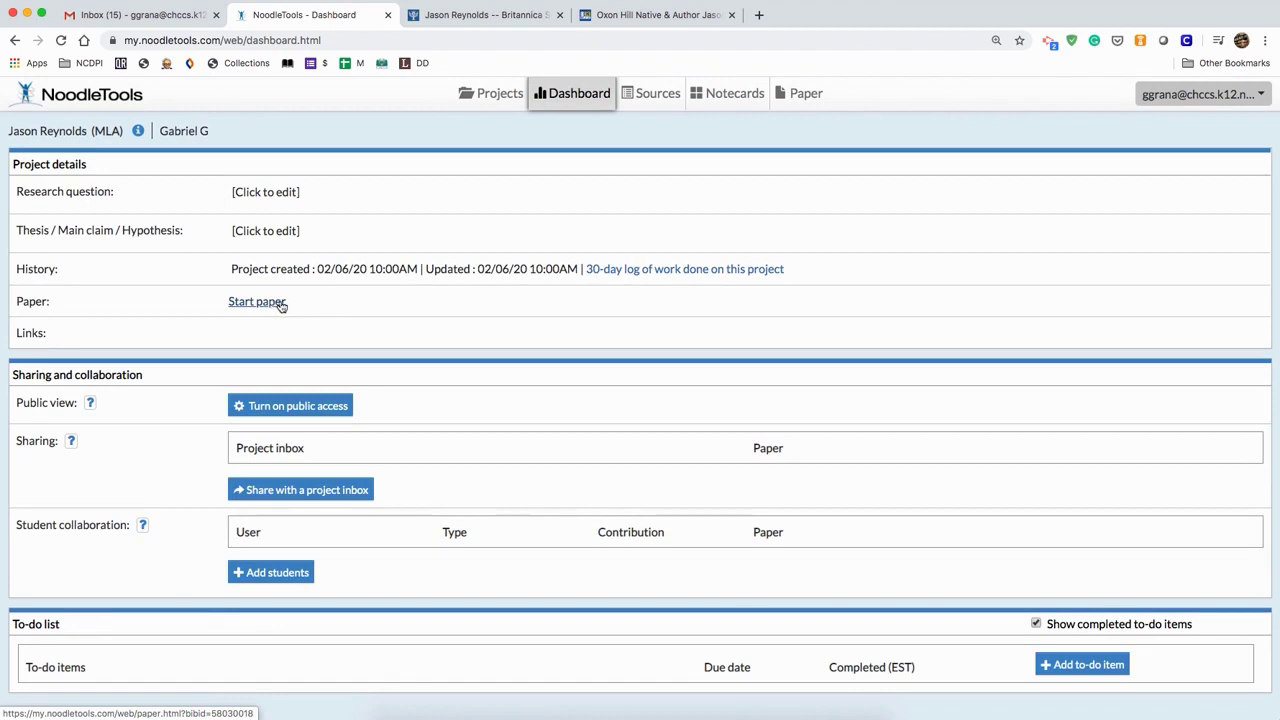
- Look over the project dashboard and open the project's Sources page
scroll(631, 310, "down", 1)
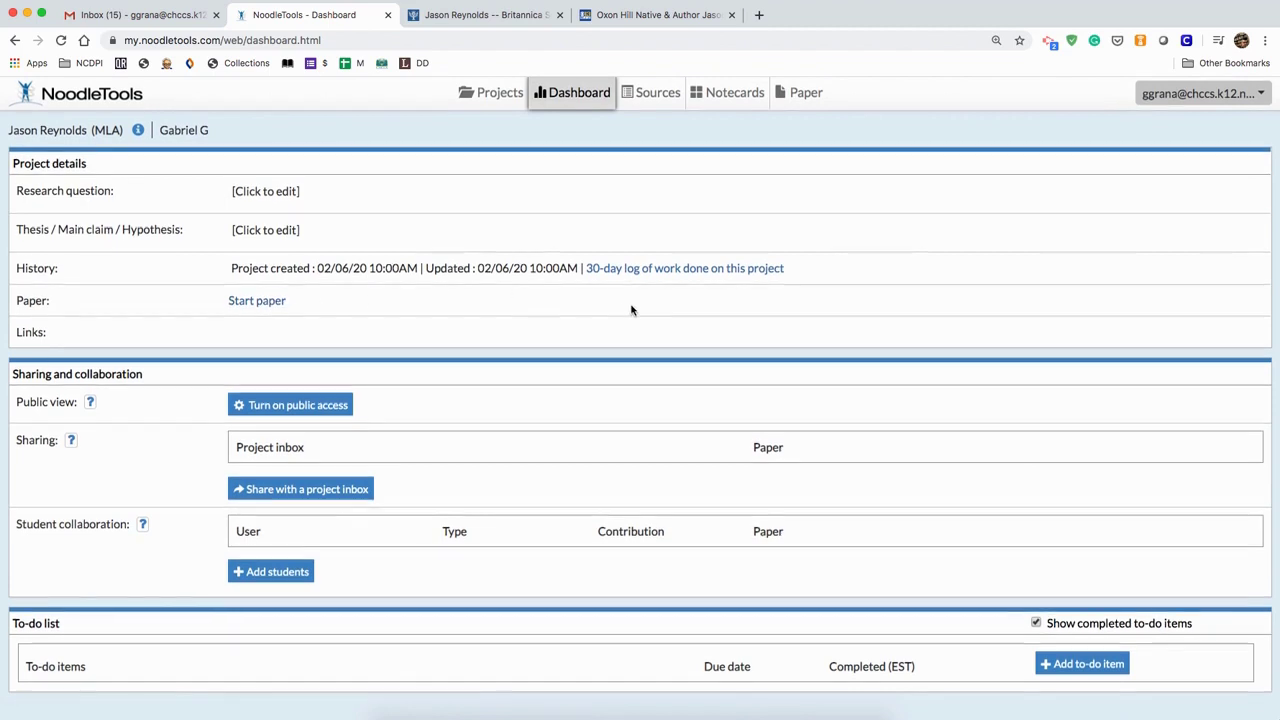
scroll(631, 310, "up", 1)
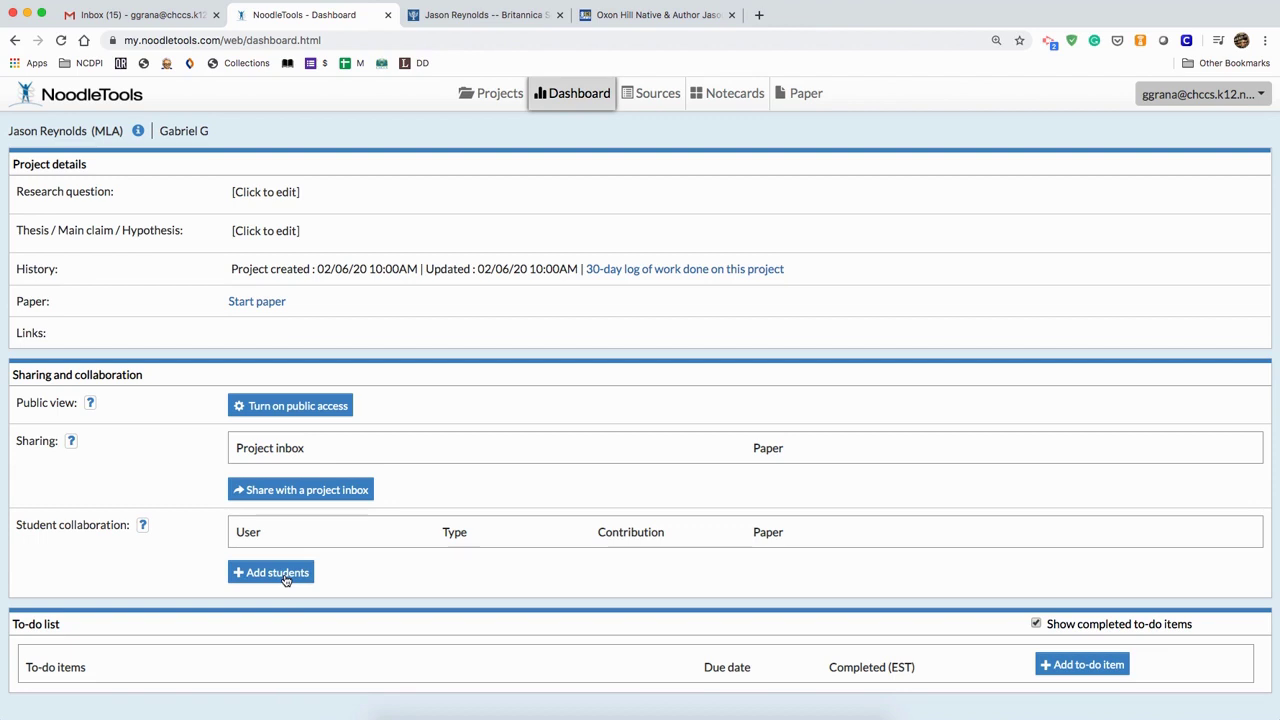
left_click(648, 102)
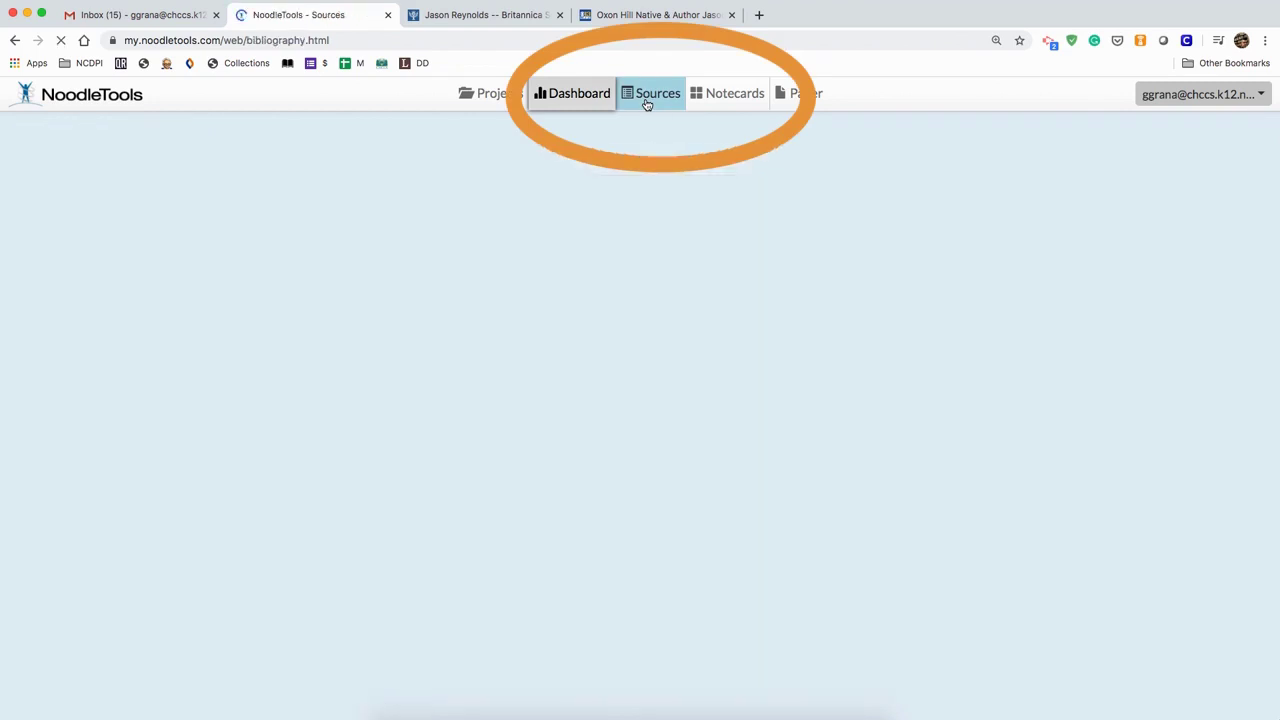
- View the open Britannica School and CBS Baltimore articles on Jason Reynolds, and return to the NoodleTools sources
left_click(491, 17)
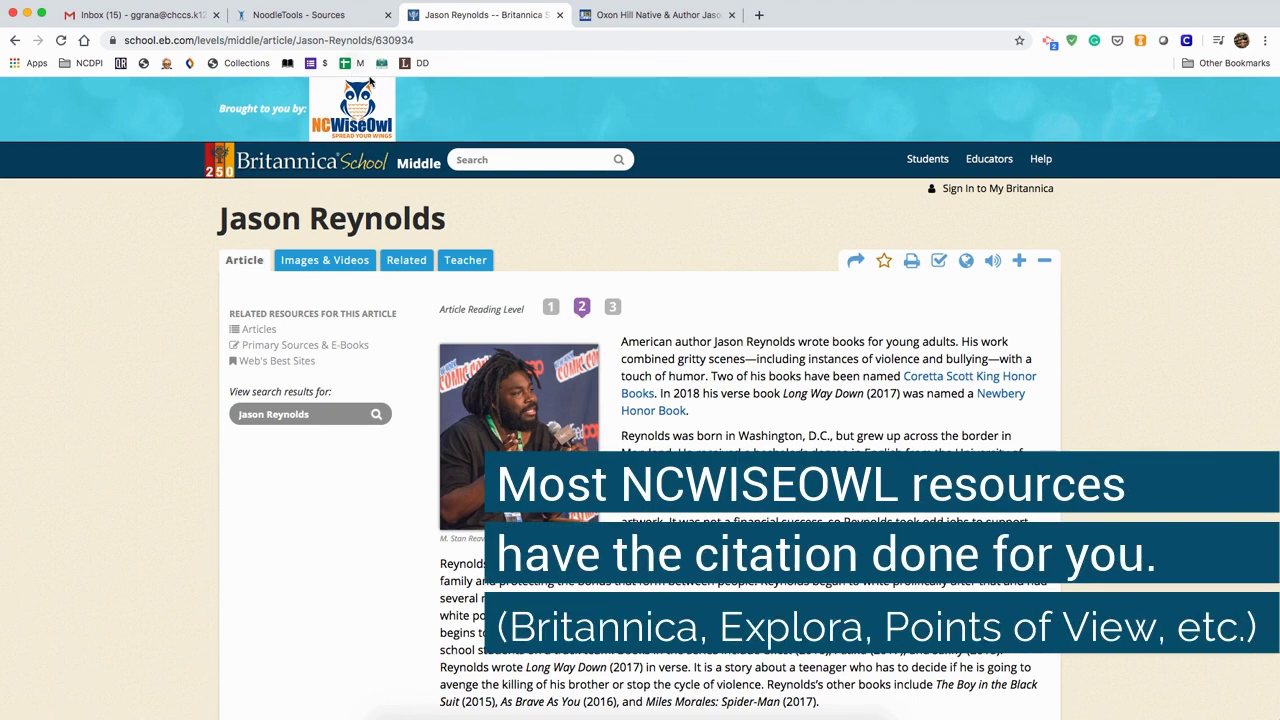
left_click(639, 16)
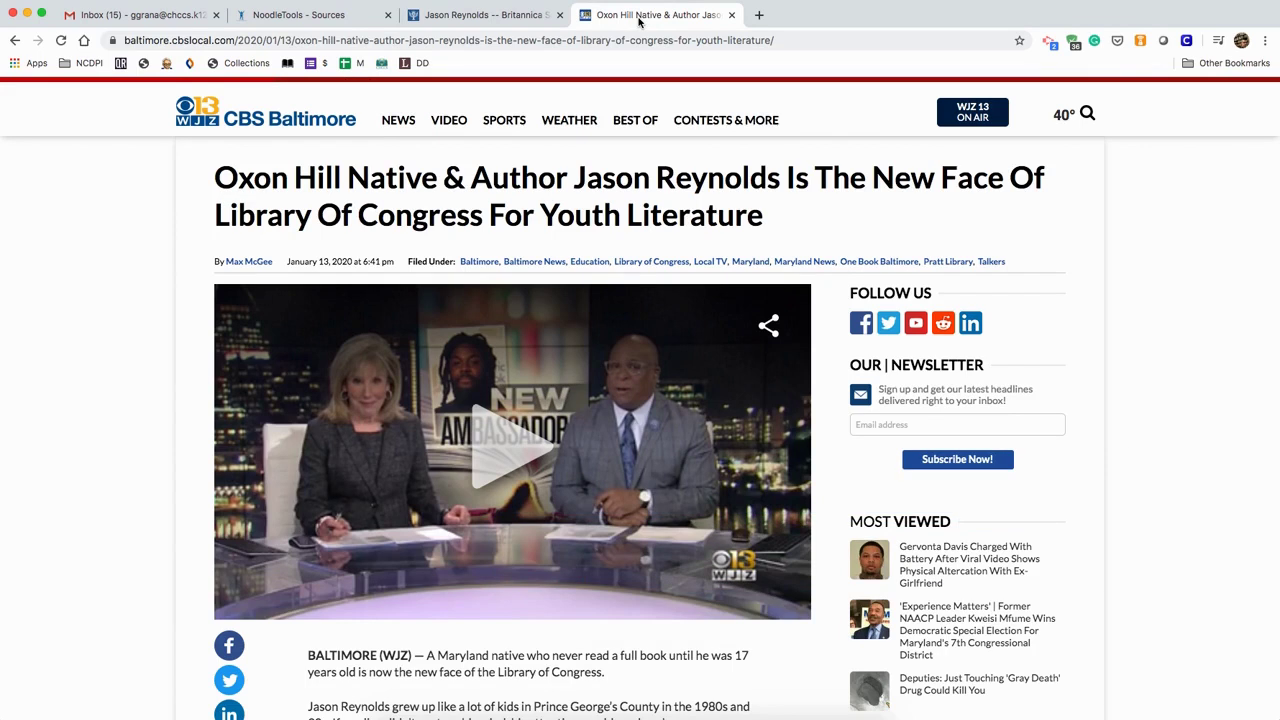
left_click(306, 16)
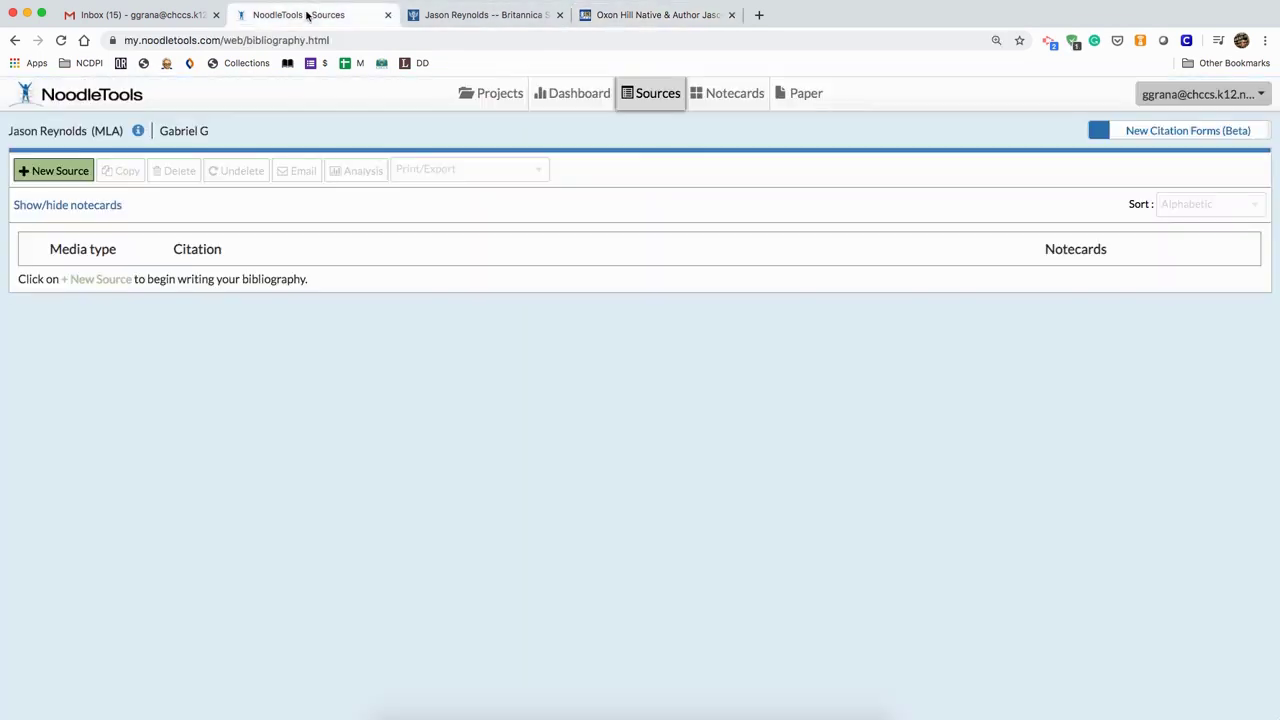
- Start a new source citation for Original Content in Database
left_click(68, 172)
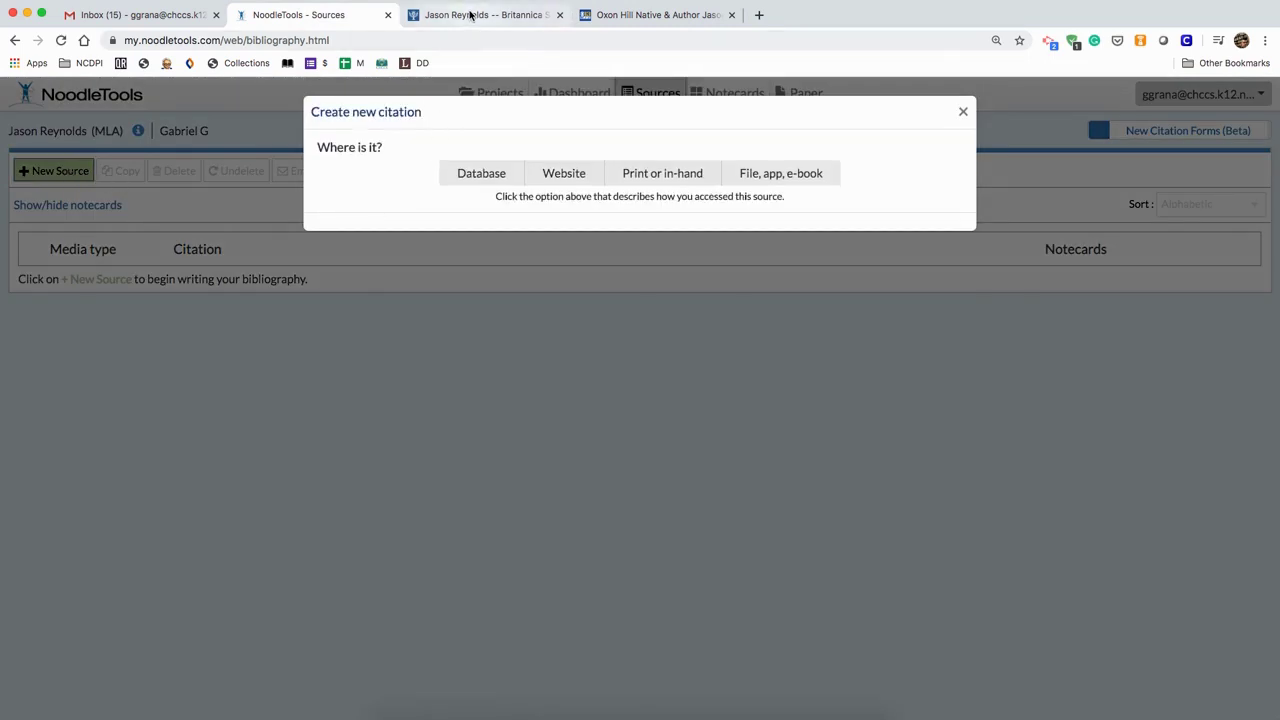
left_click(478, 181)
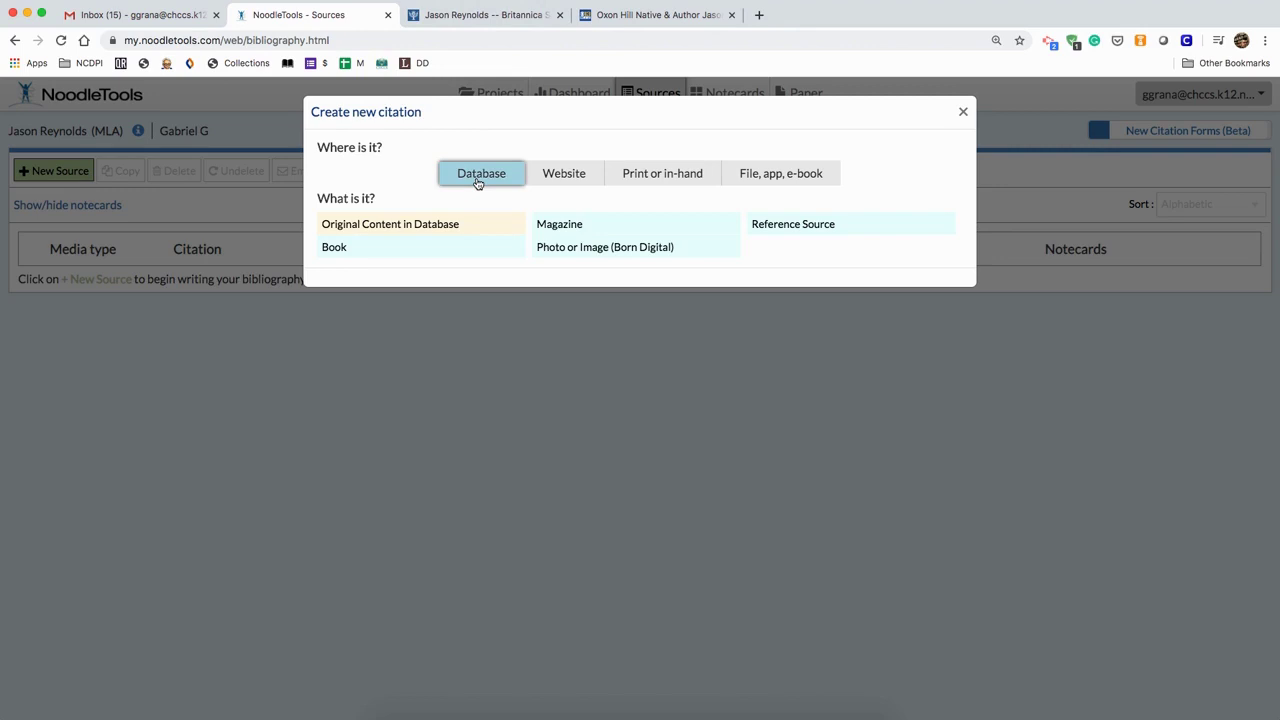
left_click(457, 226)
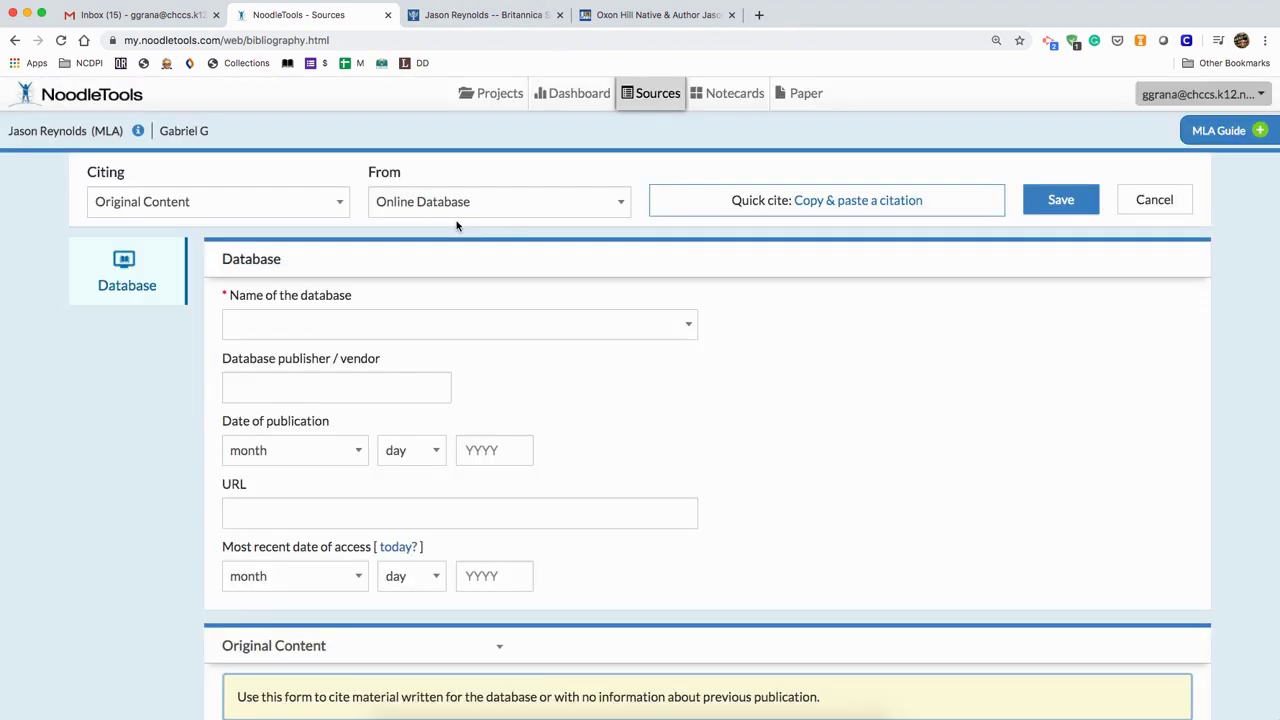
- Show the Britannica School article's citation in MLA style and copy its full text
left_click(482, 17)
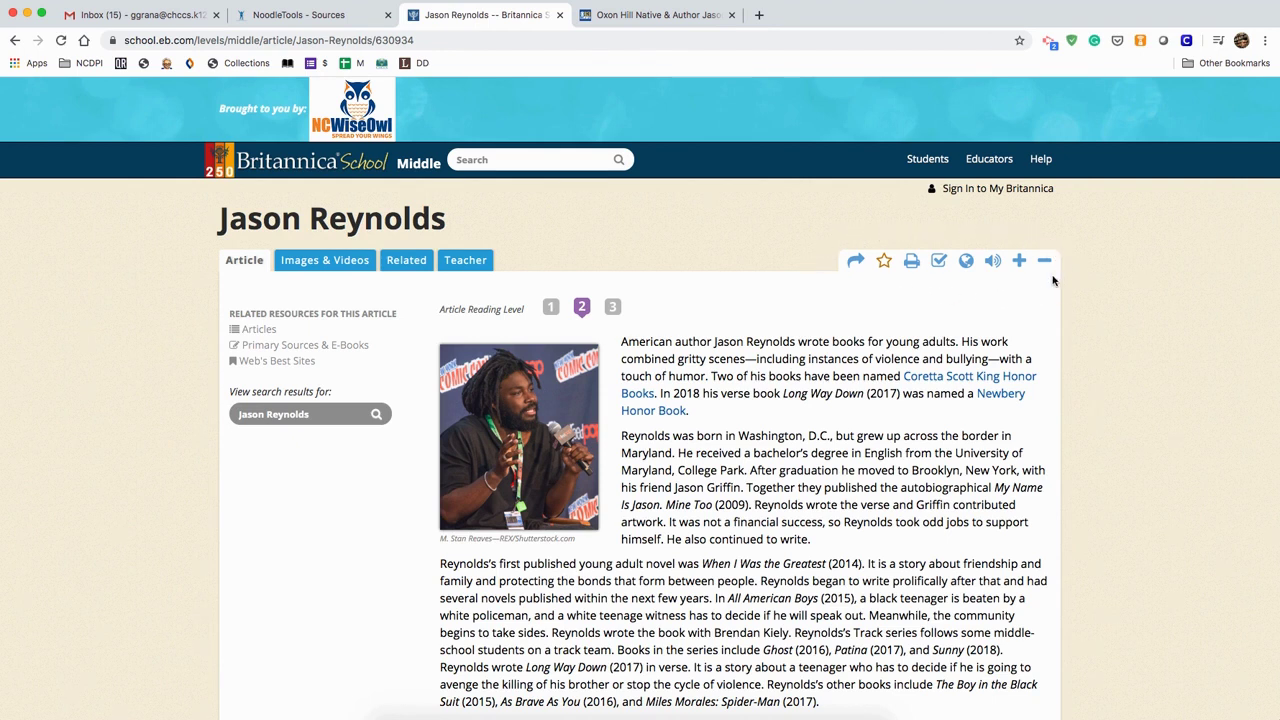
left_click(938, 262)
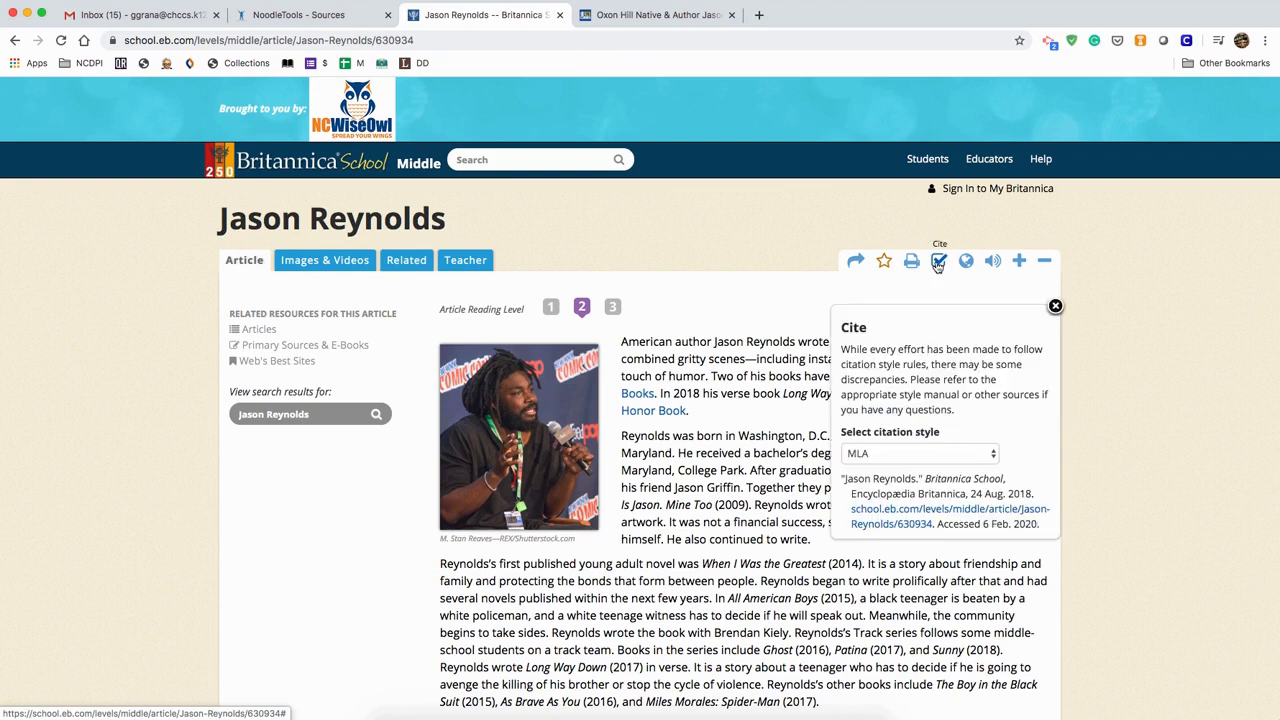
left_click(904, 454)
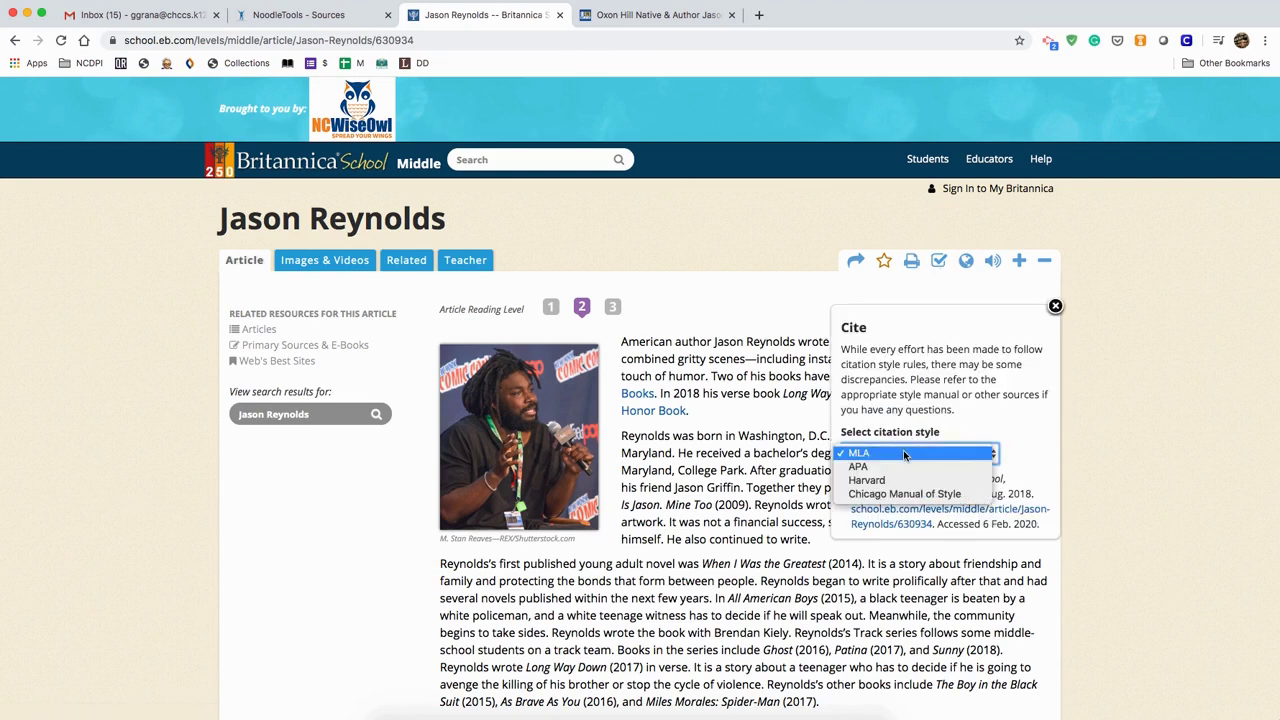
left_click(900, 454)
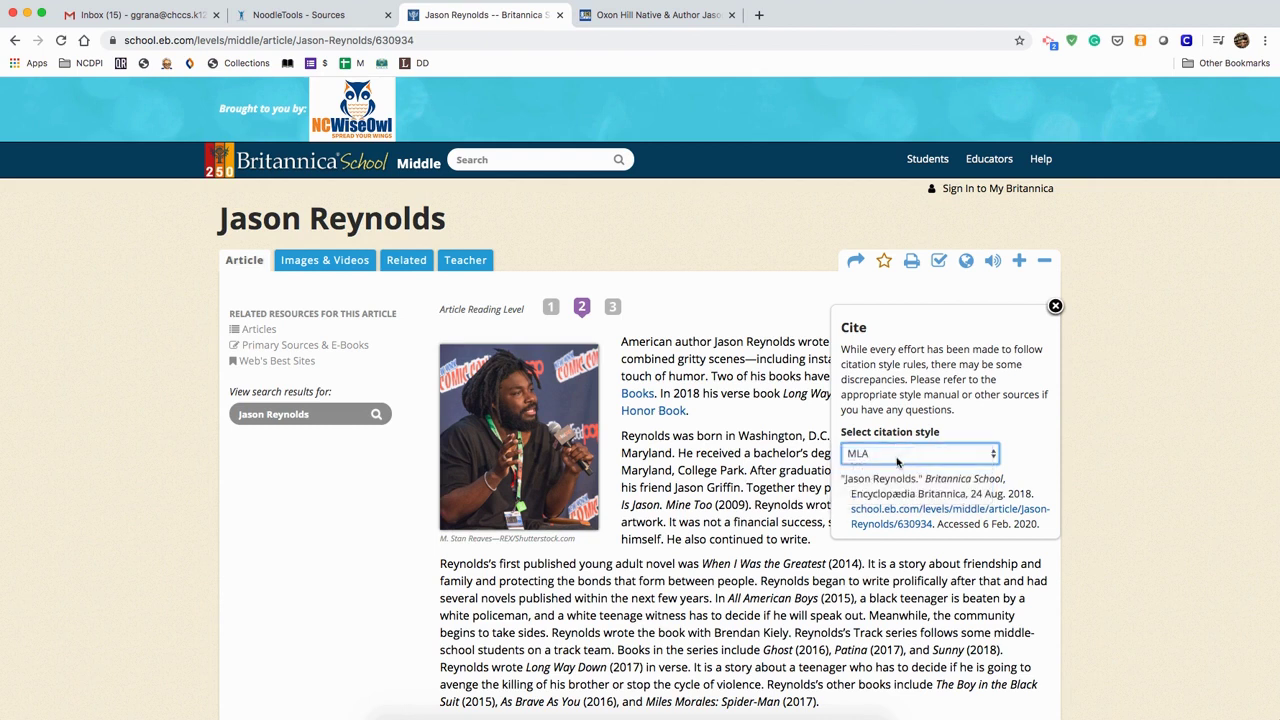
left_click(840, 479)
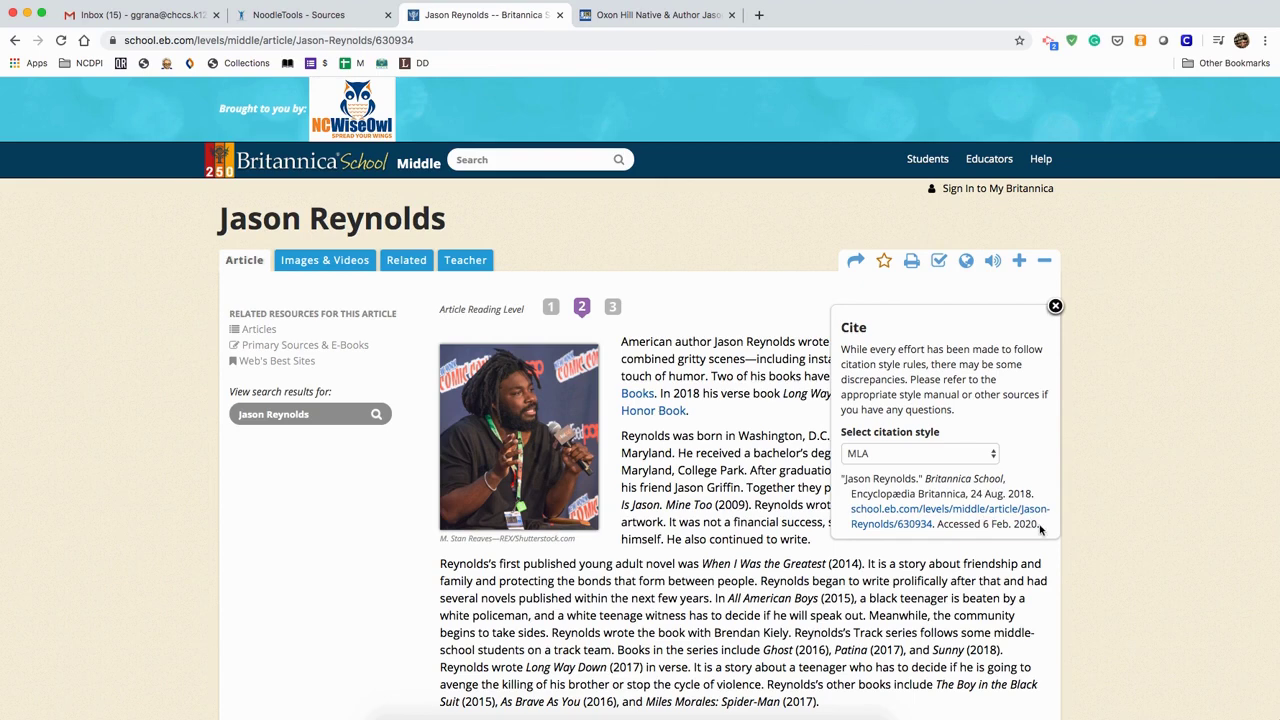
scroll(972, 493, "up", 5)
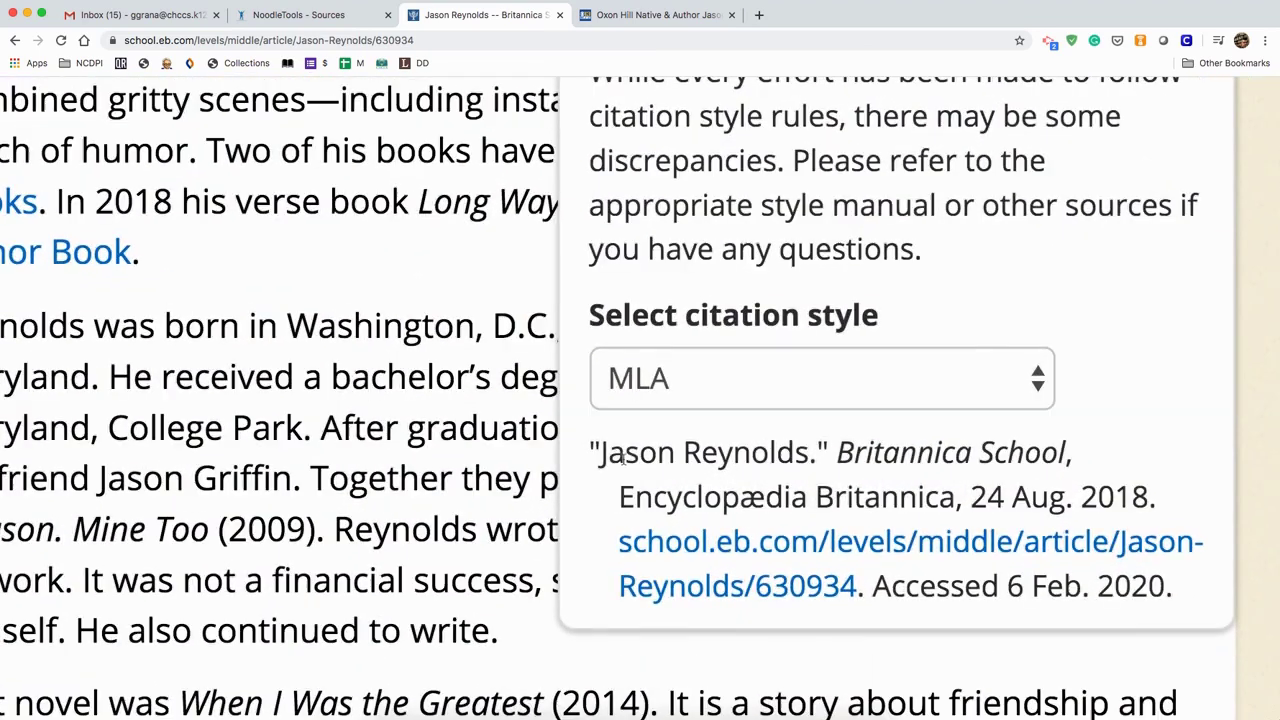
left_click_drag(589, 449, 1182, 592)
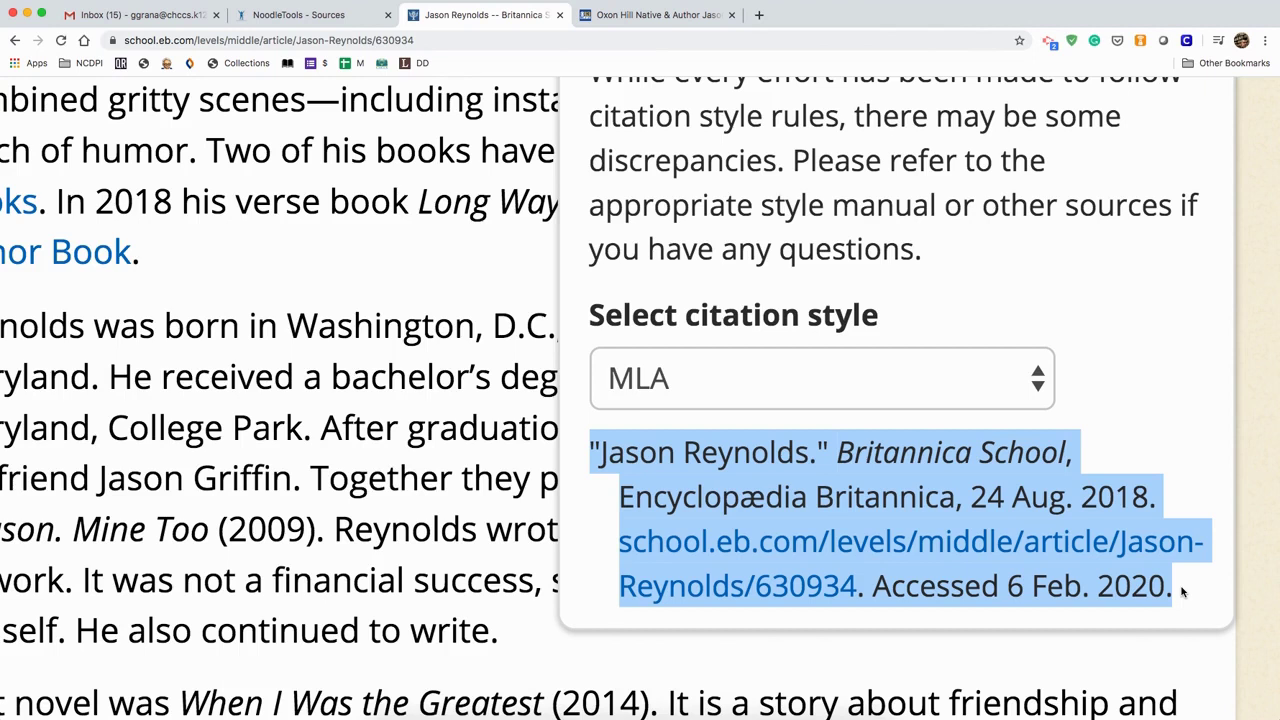
key("super+minus")
key("super+minus")
key("super+minus")
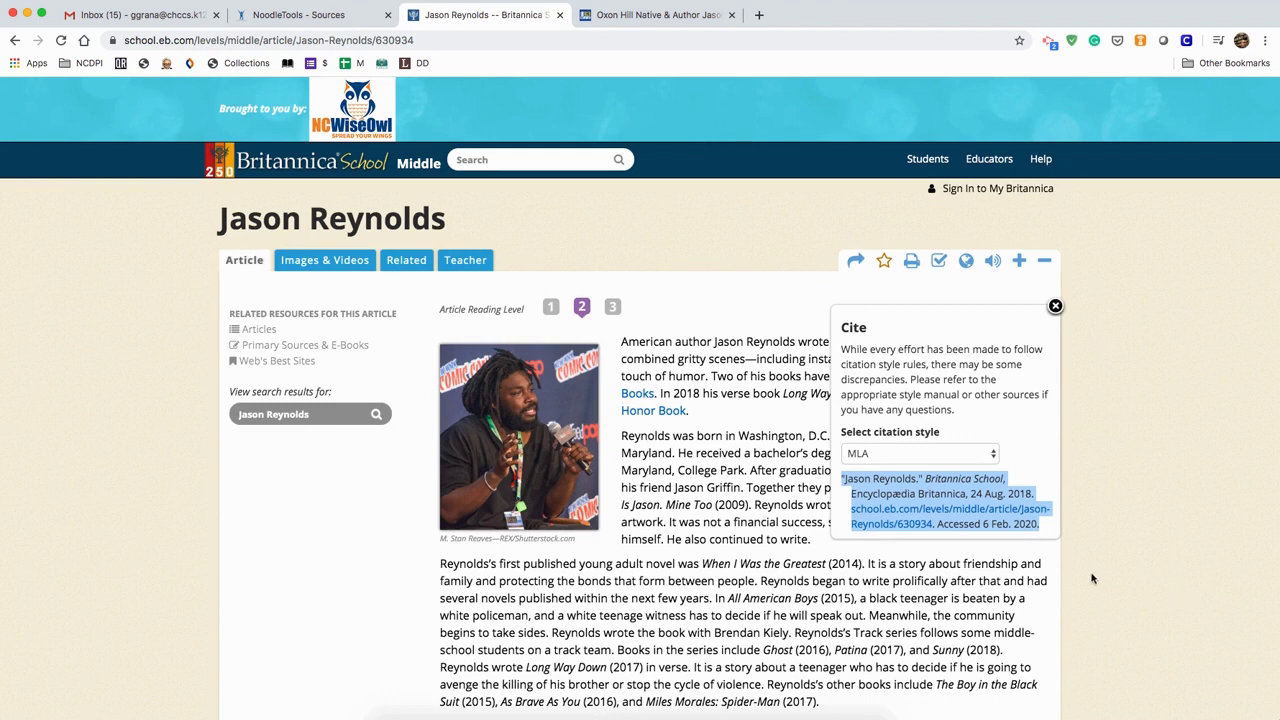
- Switch the NoodleTools database form to Quick cite, paste the Britannica School citation as the manually edited citation, and save the source
left_click(328, 20)
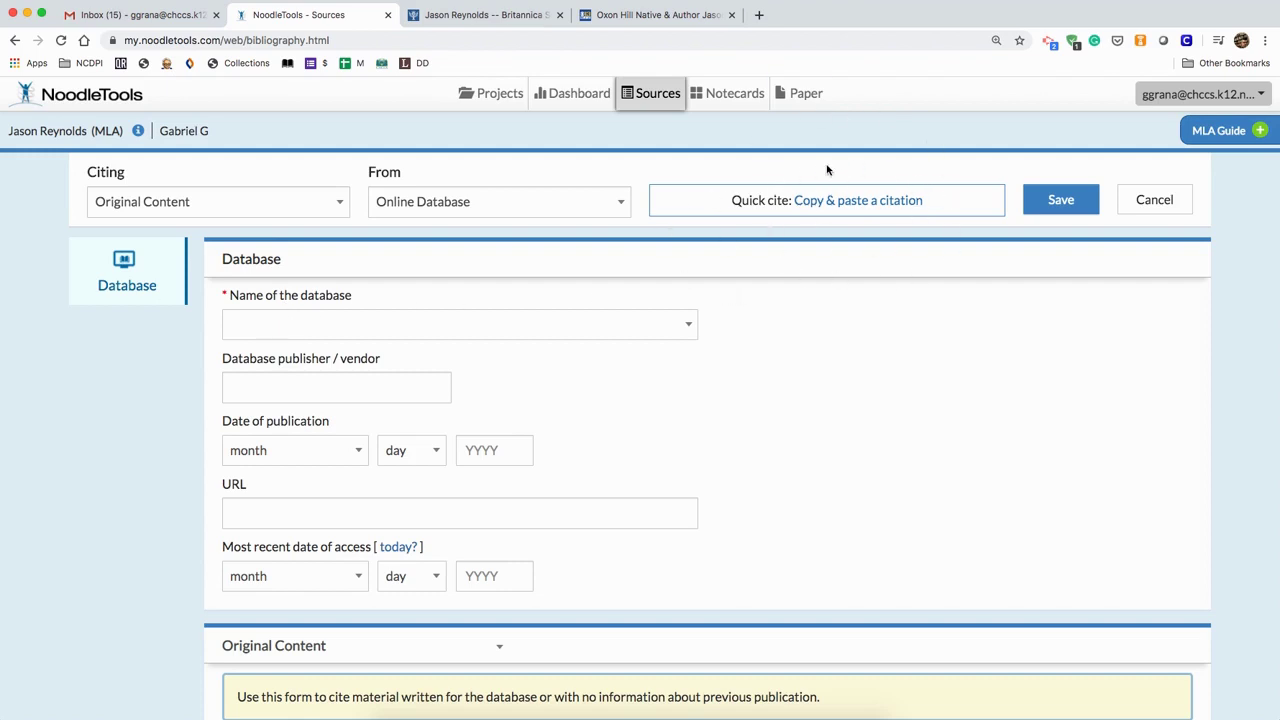
left_click(837, 201)
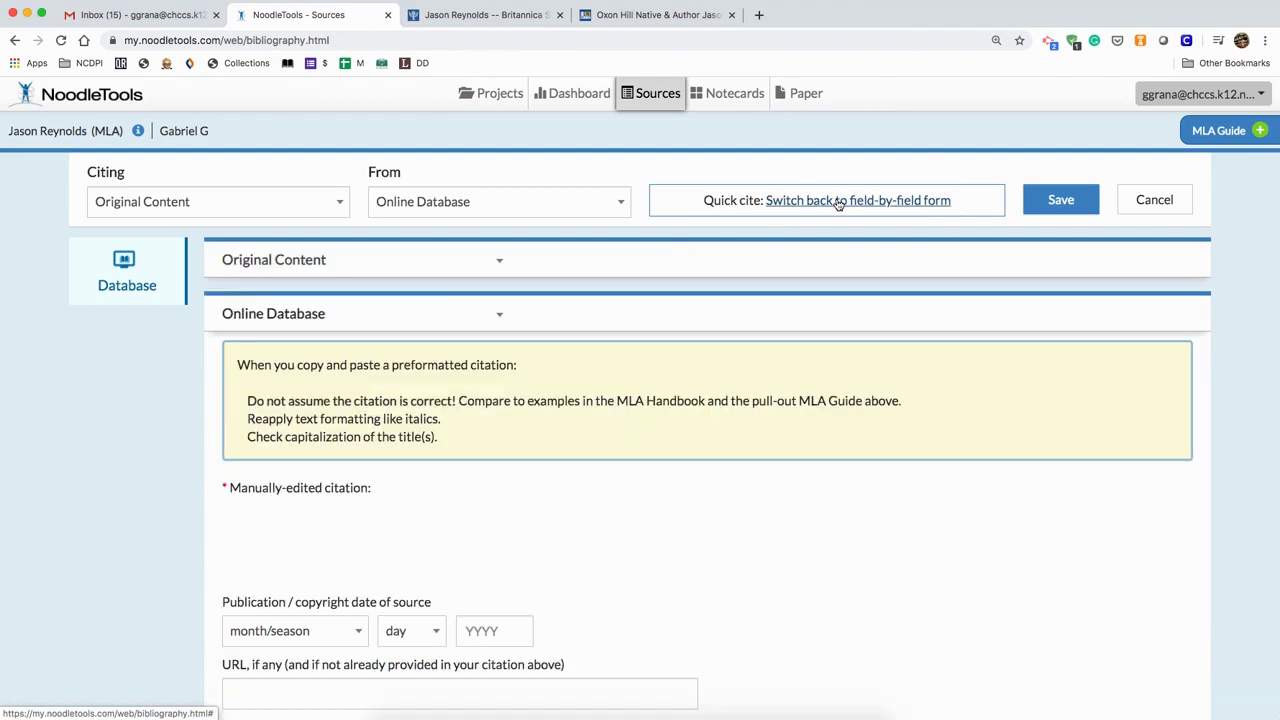
left_click(981, 466)
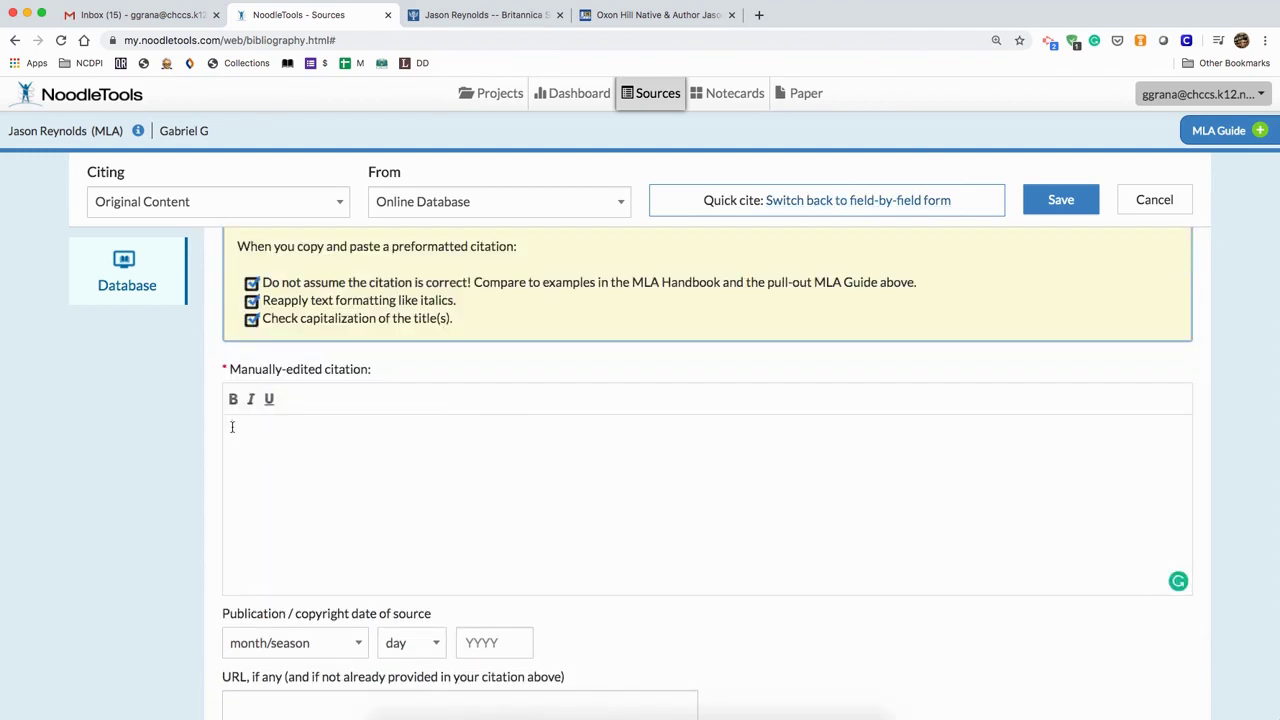
key("super+v")
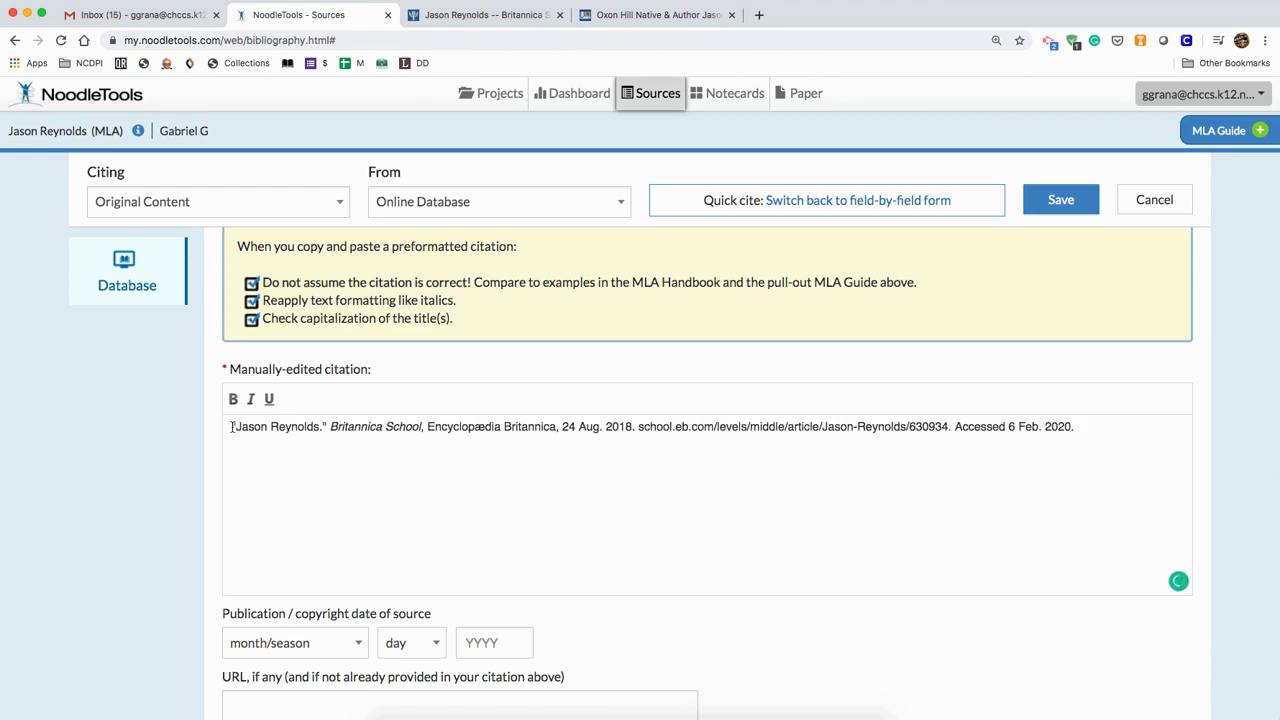
left_click(232, 427)
scroll(359, 498, "down", 5)
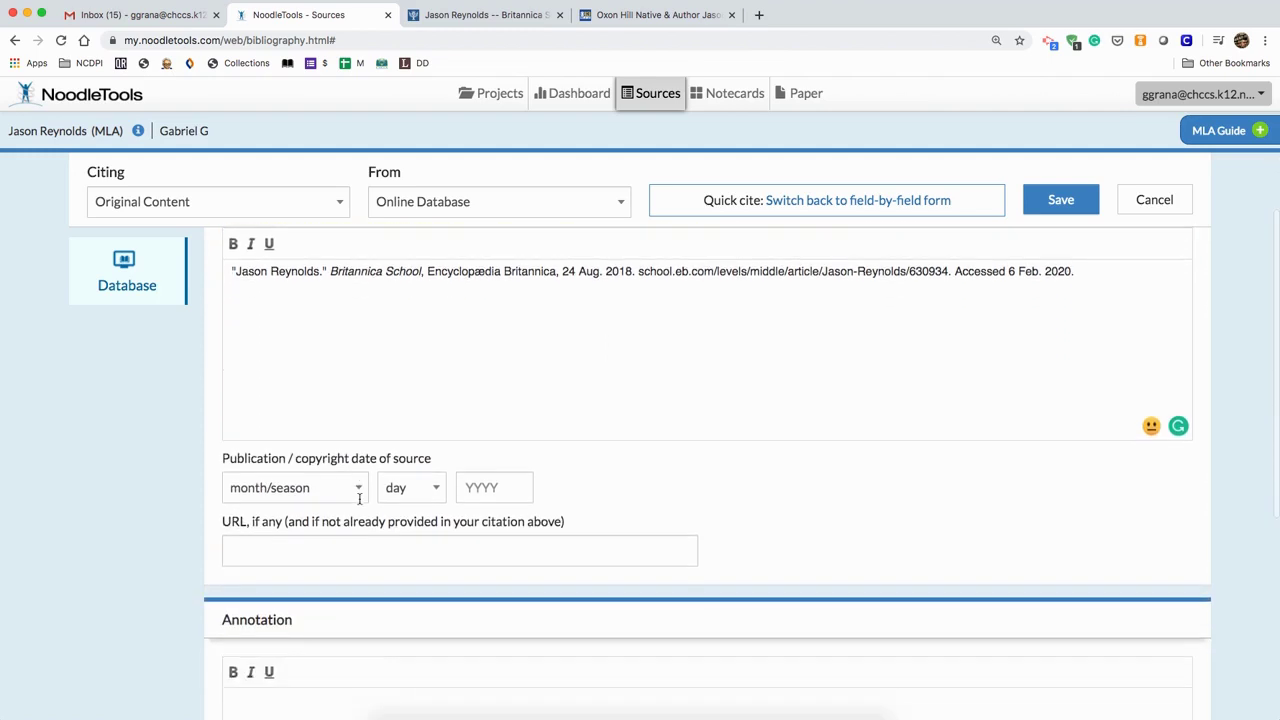
scroll(360, 503, "down", 3)
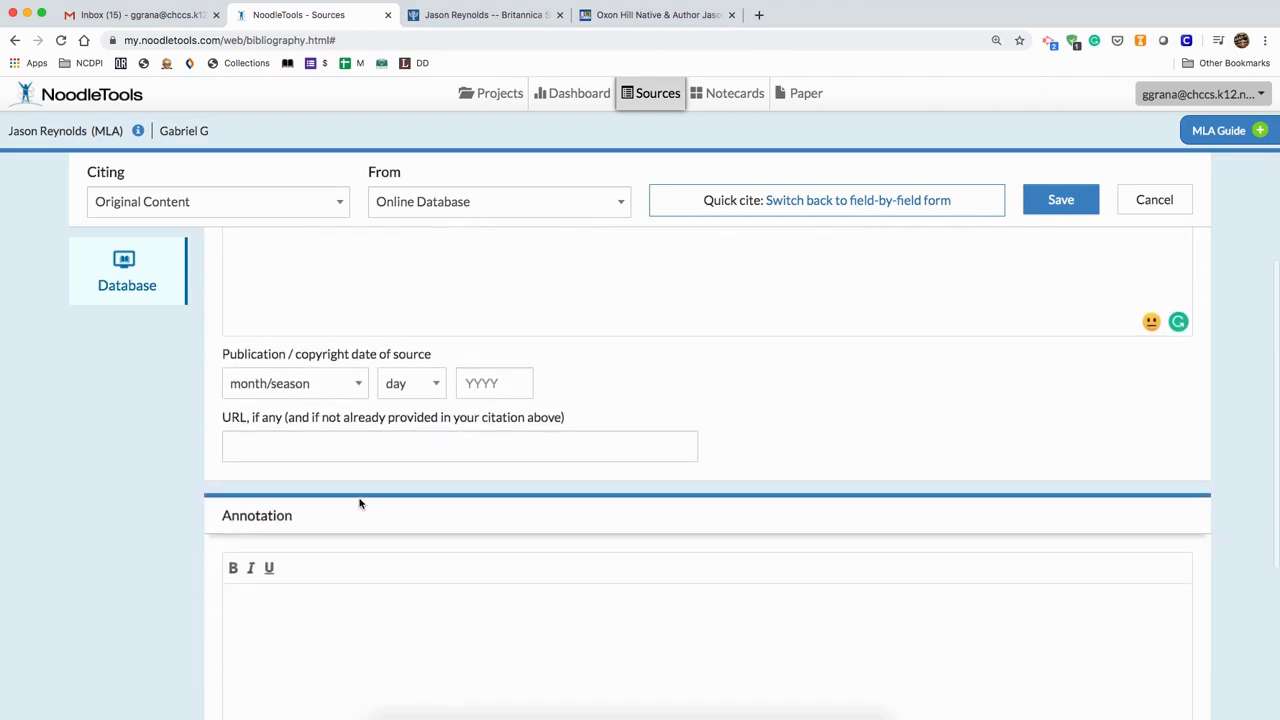
scroll(360, 503, "up", 4)
scroll(358, 500, "up", 1)
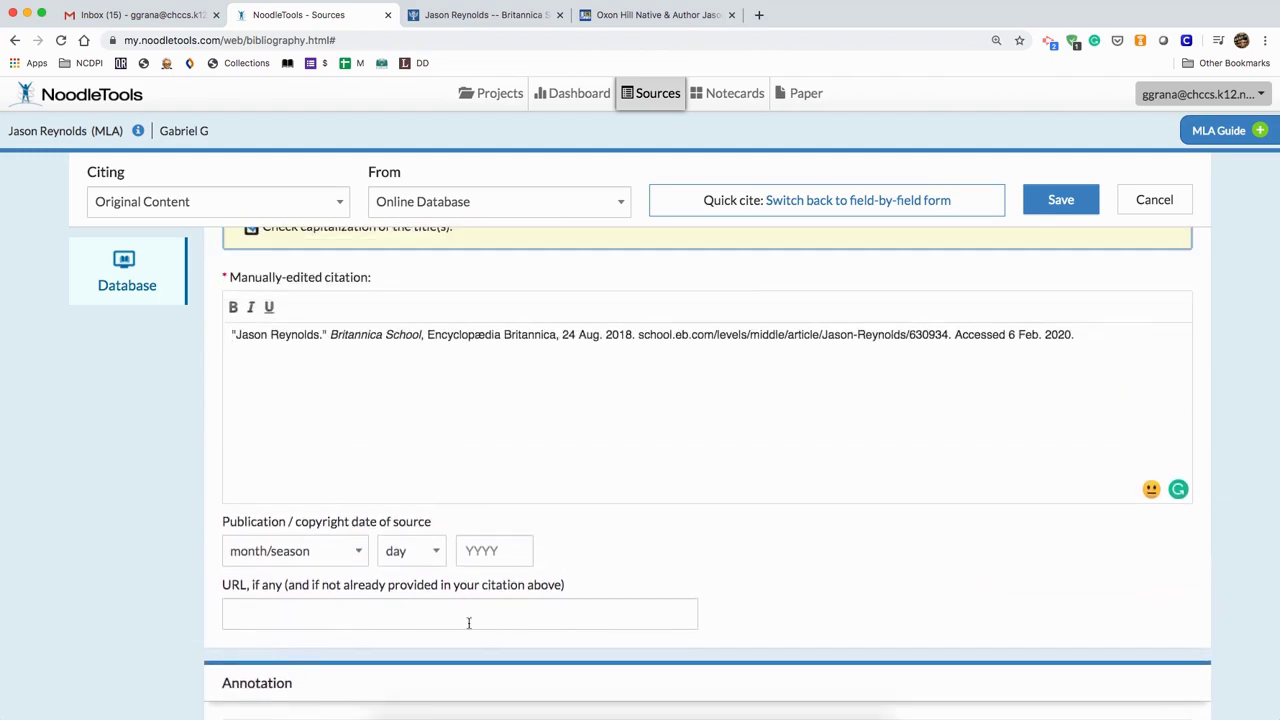
left_click(1048, 204)
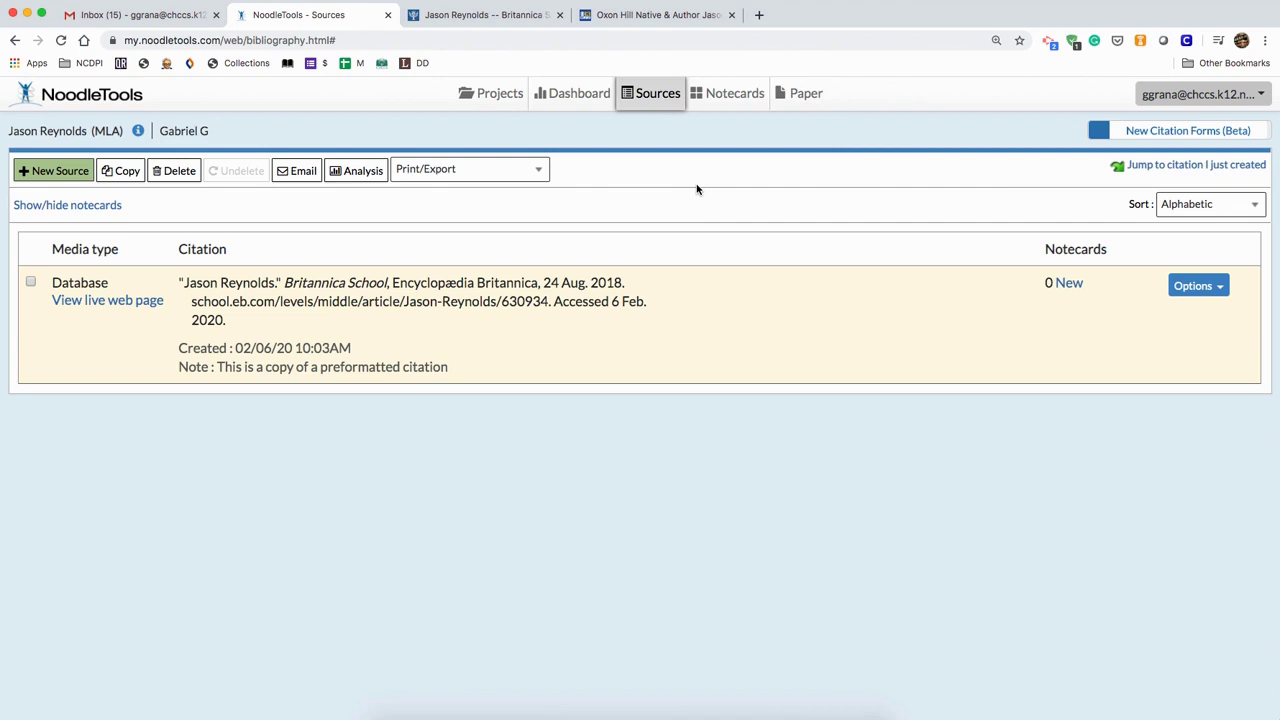
- Look at the CBS Baltimore article, then return to the project's sources and start a new Website citation for a Web Page
left_click(651, 14)
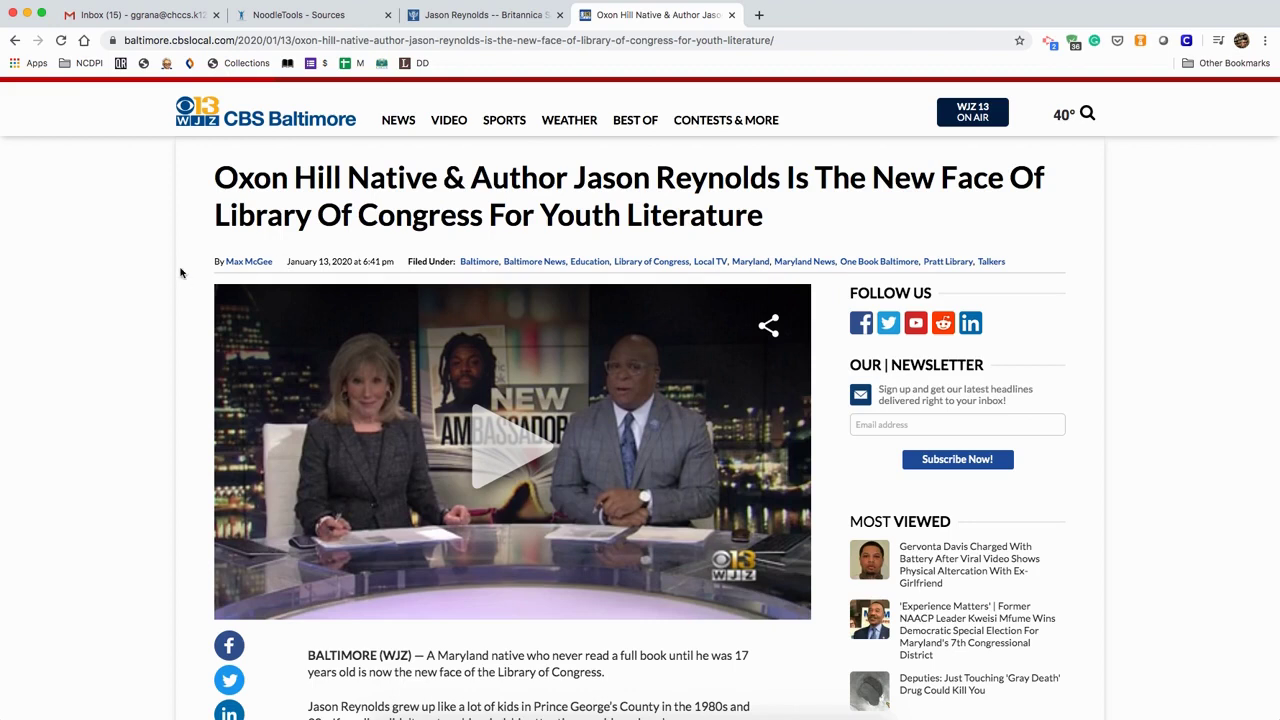
left_click(327, 20)
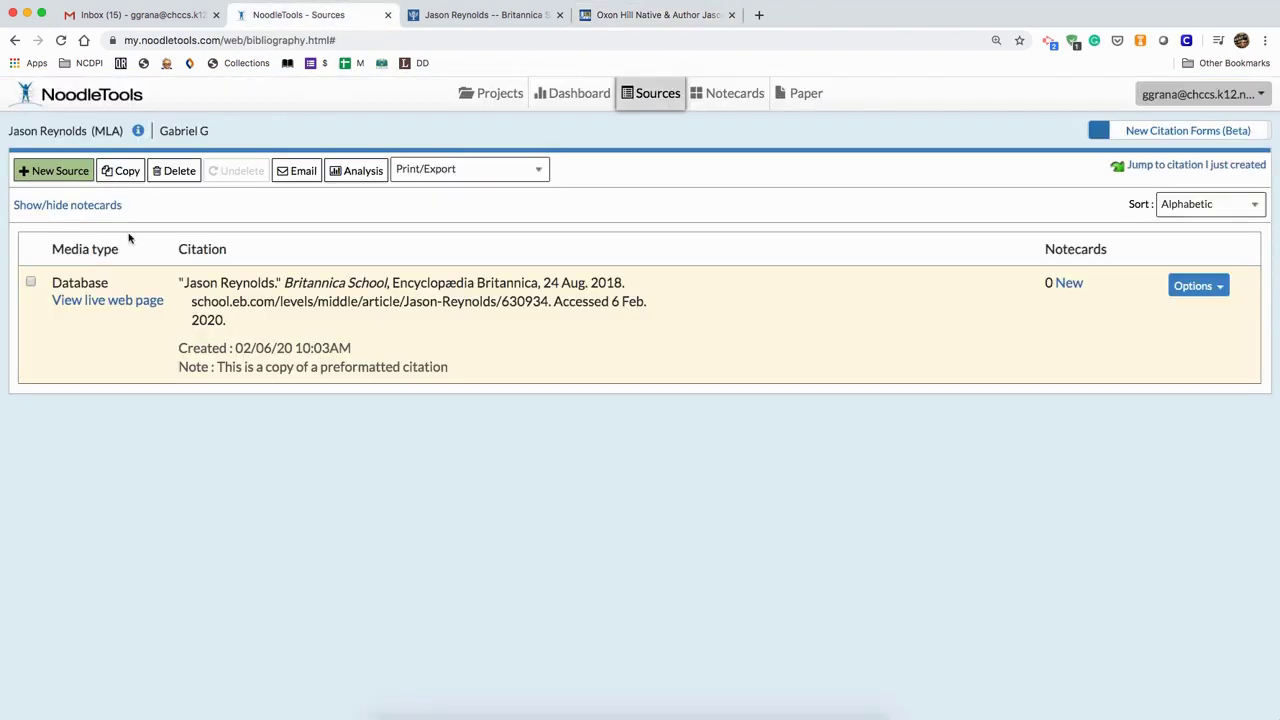
left_click(74, 177)
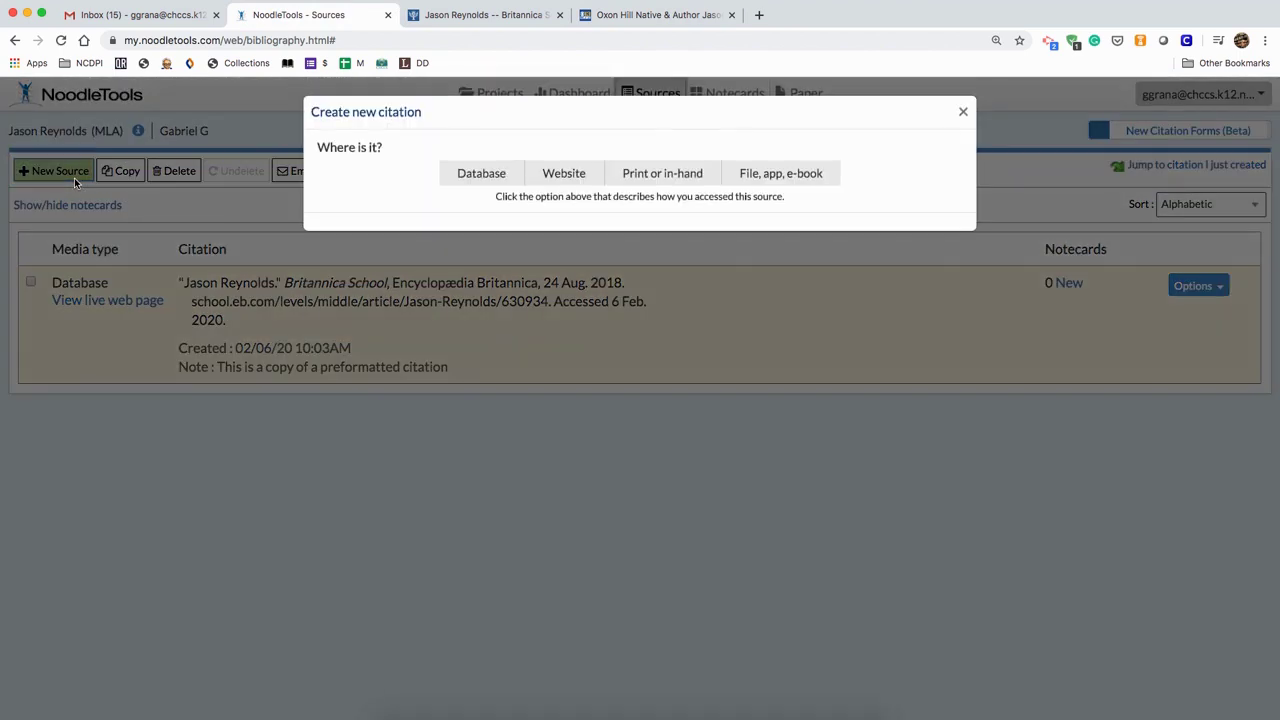
left_click(547, 180)
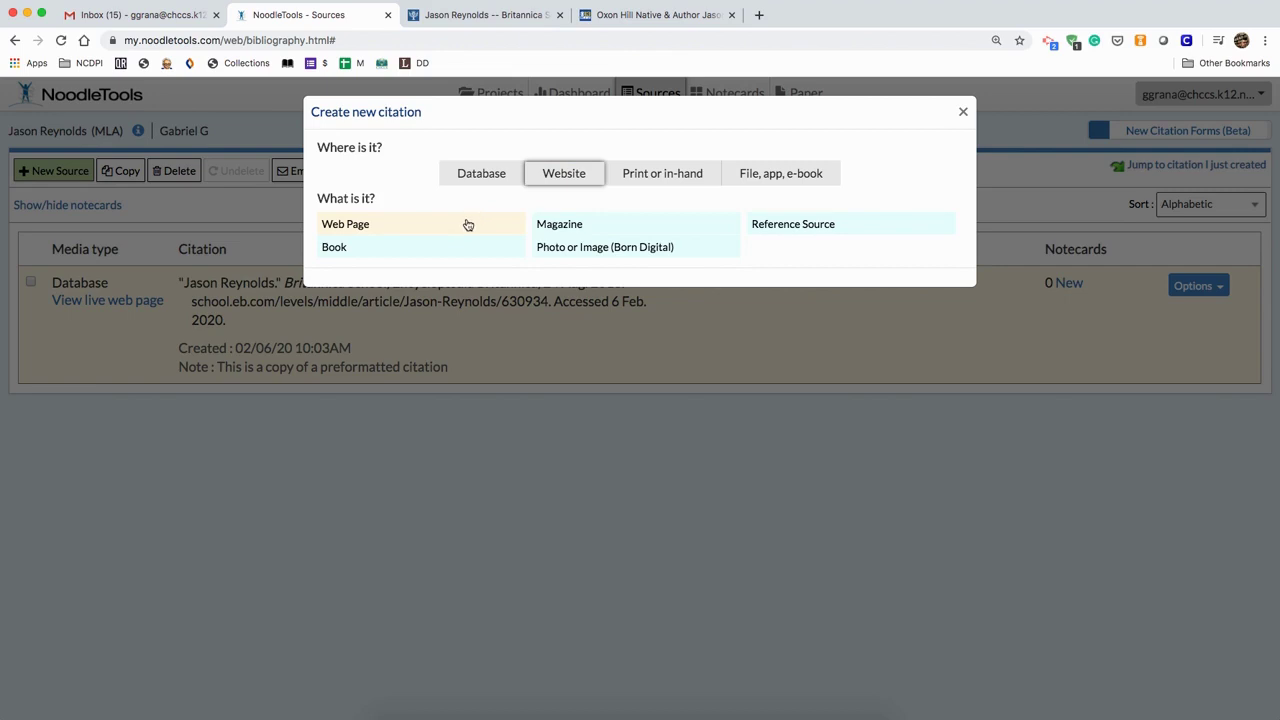
left_click(467, 224)
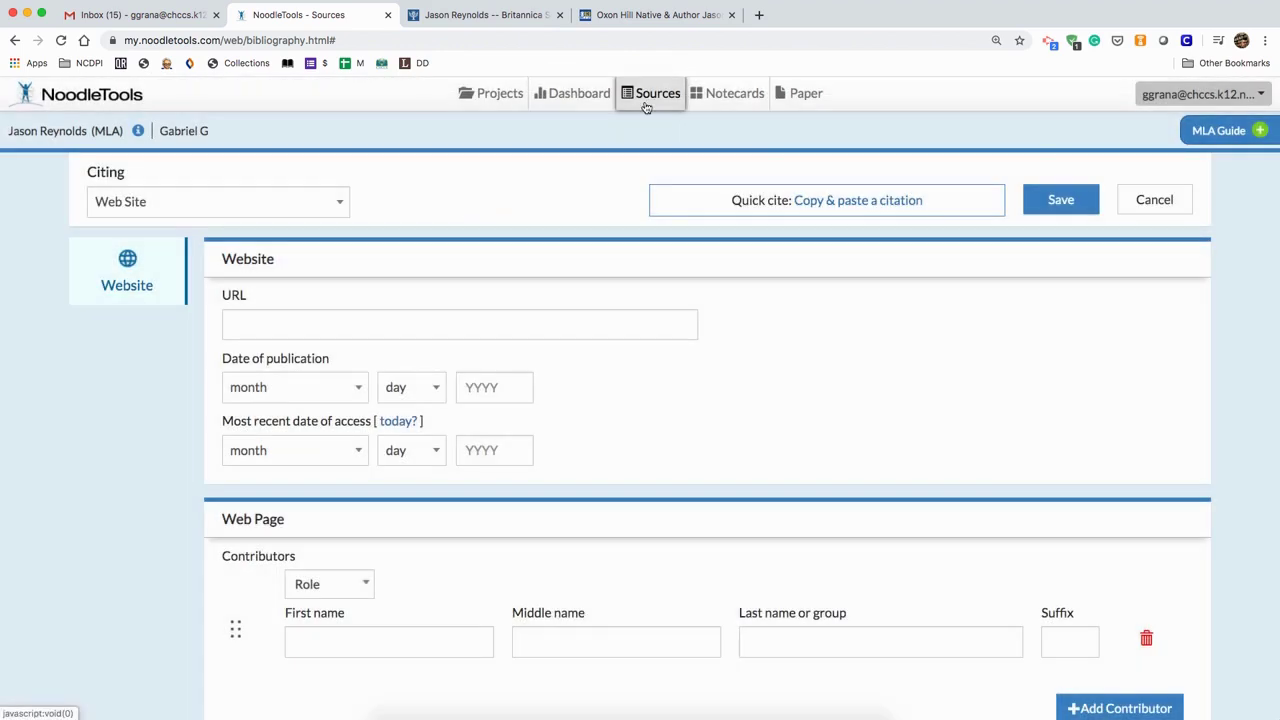
- Copy the CBS Baltimore article's web address and paste it as the URL of the web page citation
left_click(324, 323)
scroll(303, 403, "down", 2)
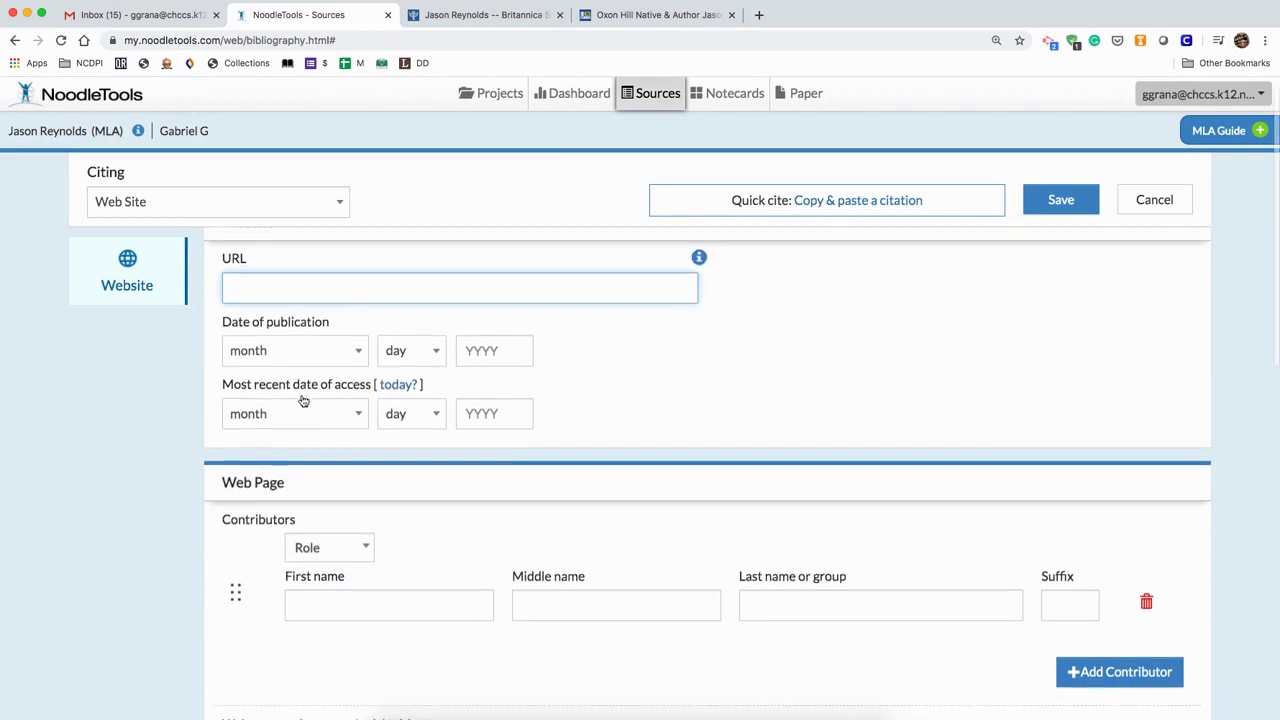
scroll(421, 492, "down", 6)
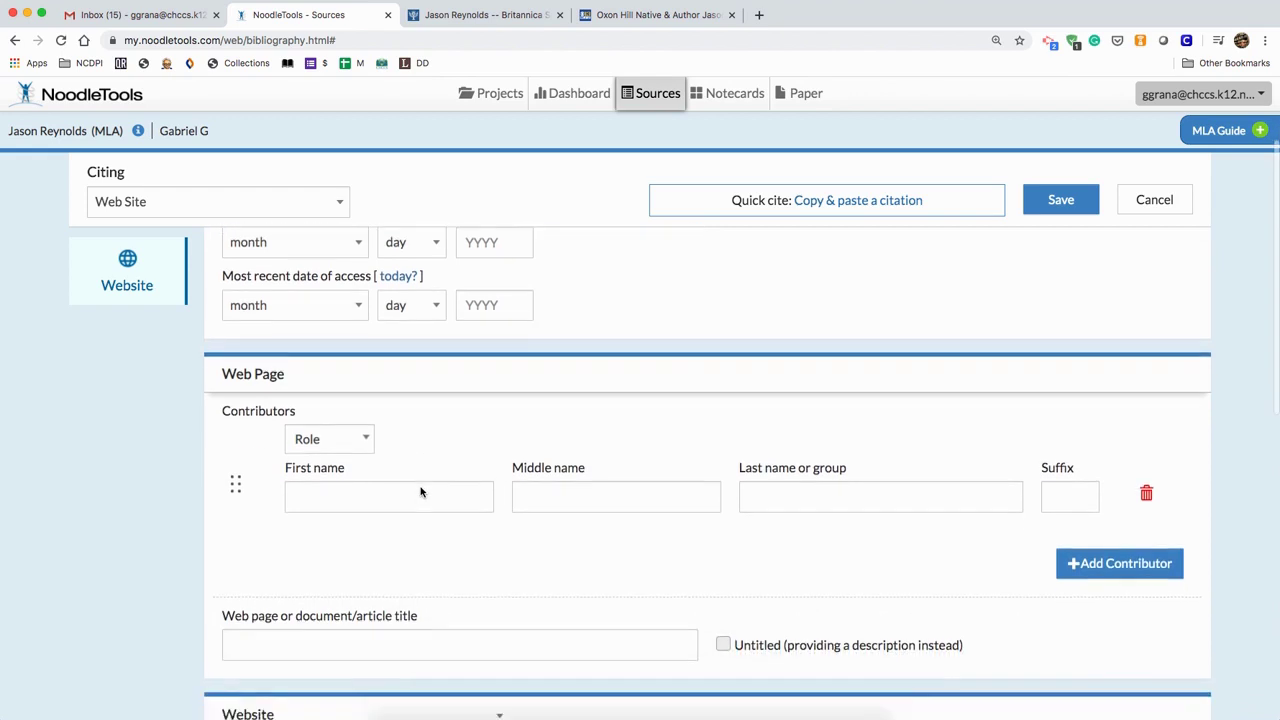
scroll(421, 492, "down", 4)
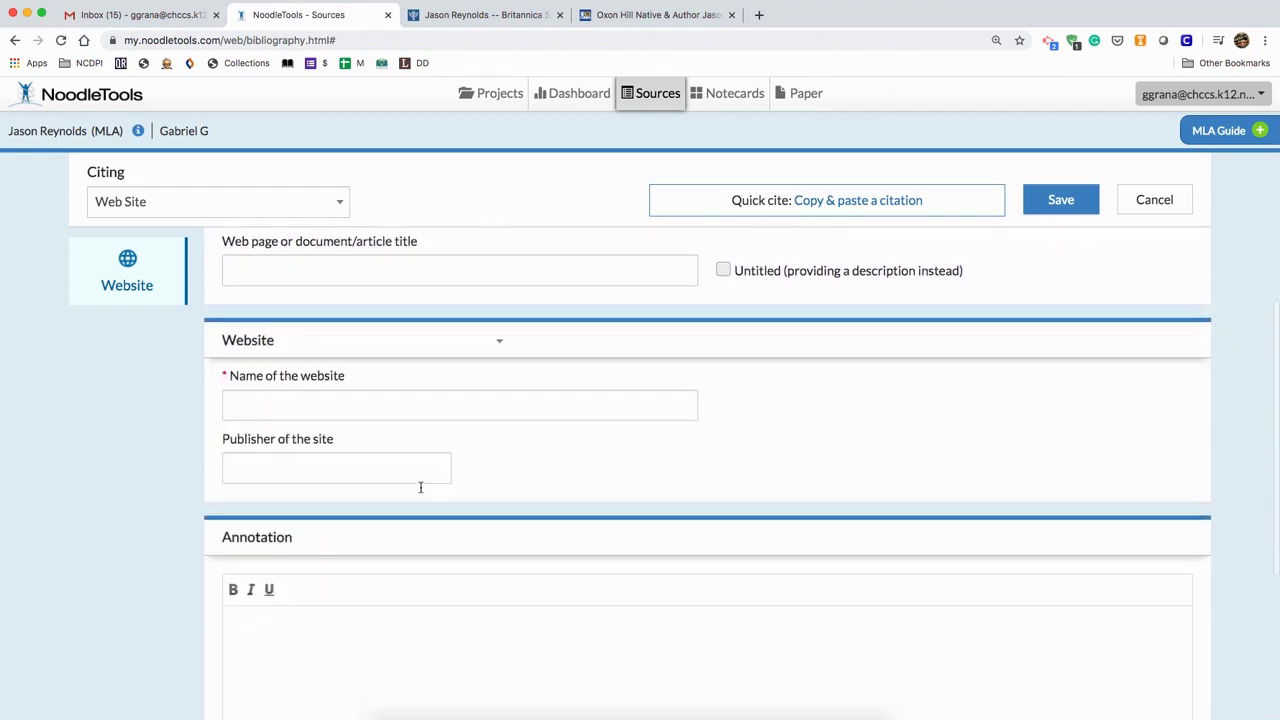
scroll(421, 490, "up", 6)
scroll(421, 488, "up", 6)
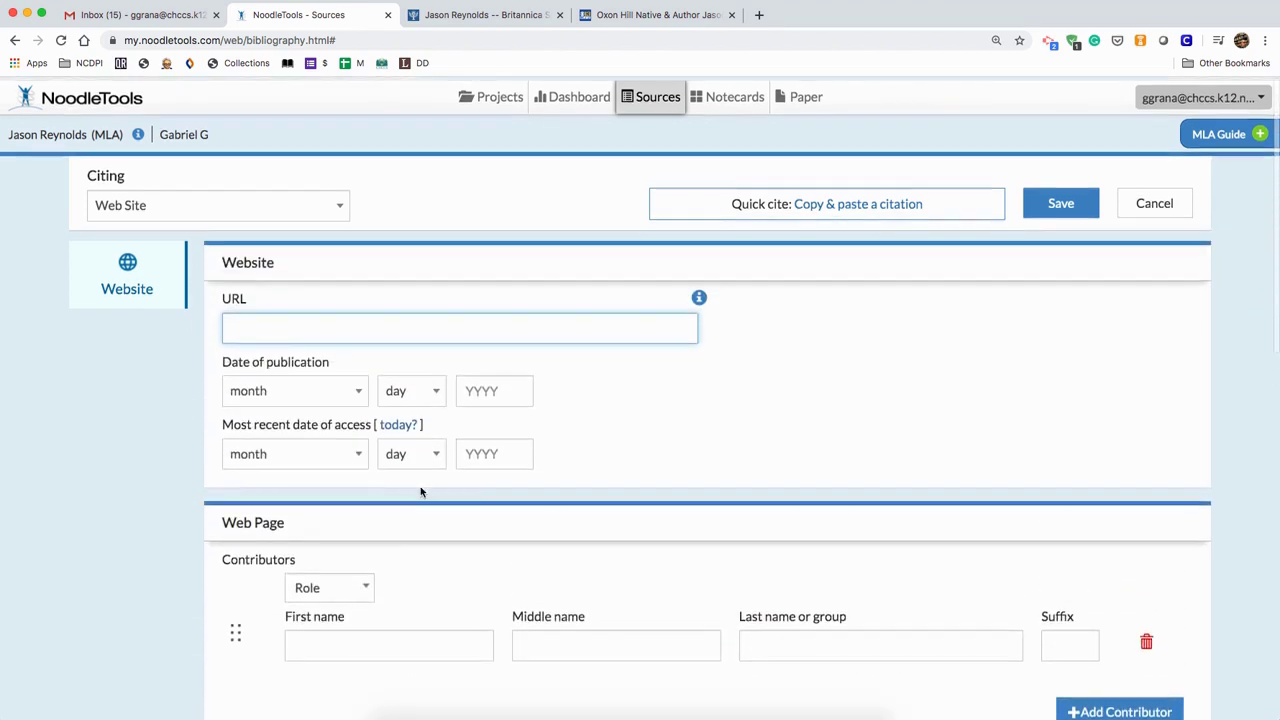
left_click(645, 18)
left_click(385, 39)
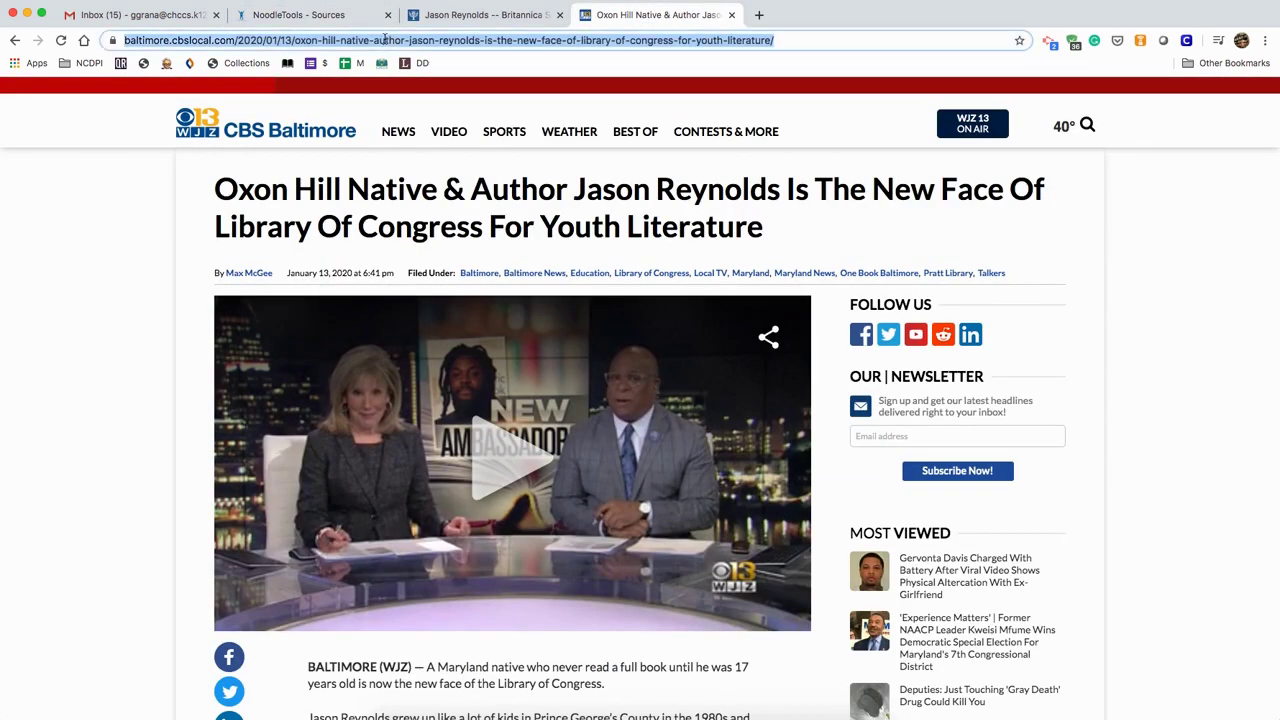
left_click(295, 18)
key("super+v")
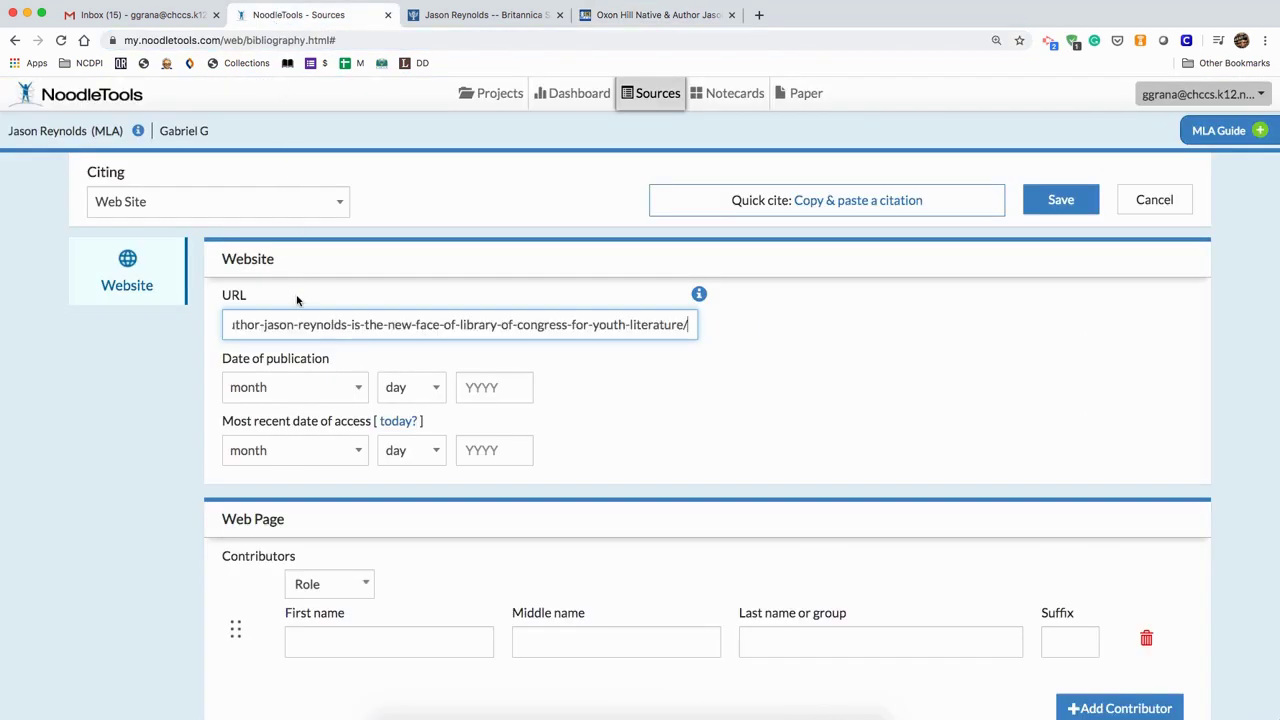
- Set the publication date to January 13, 2020, as given in the article, and the access date to today, February 6, 2020
left_click(614, 15)
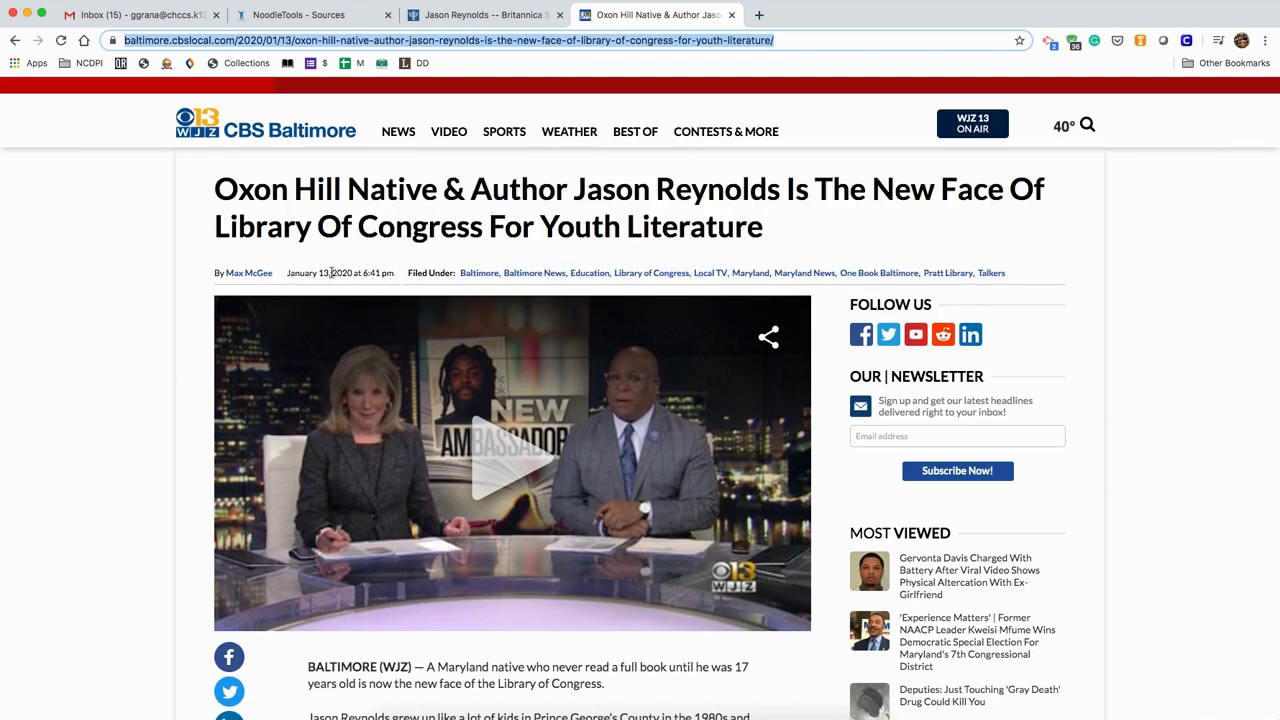
left_click(313, 15)
left_click(343, 378)
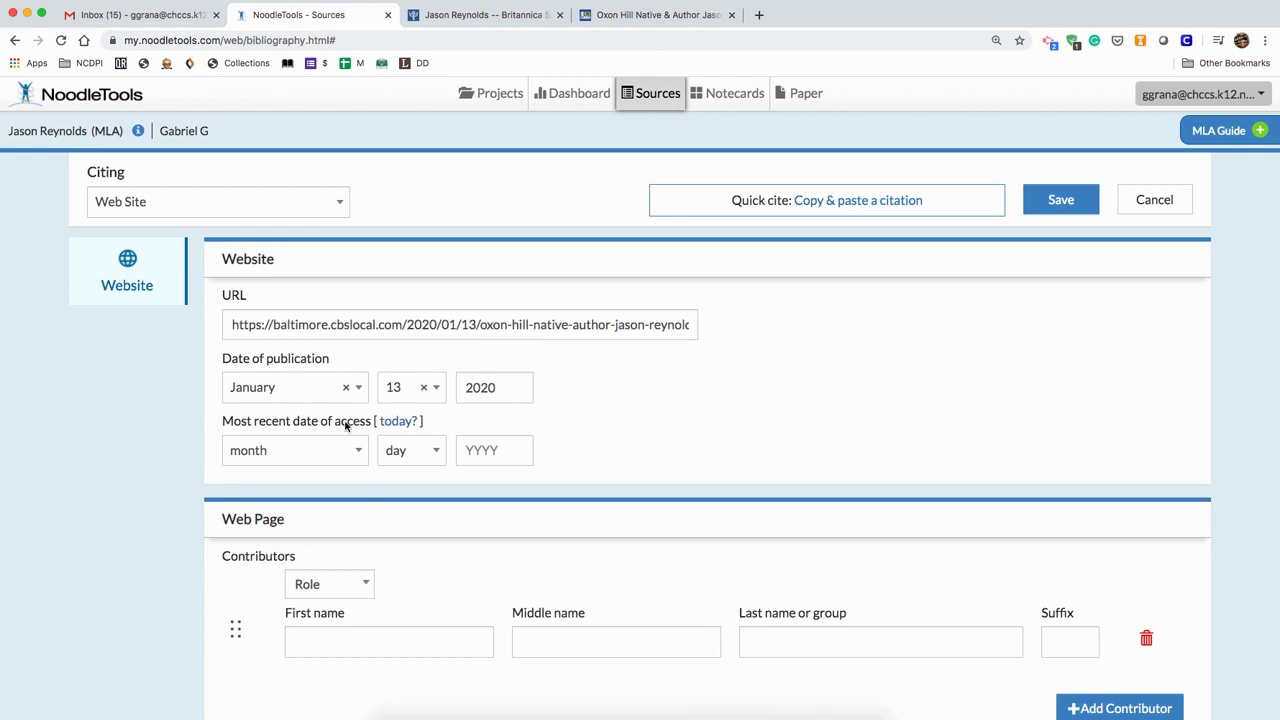
left_click(398, 422)
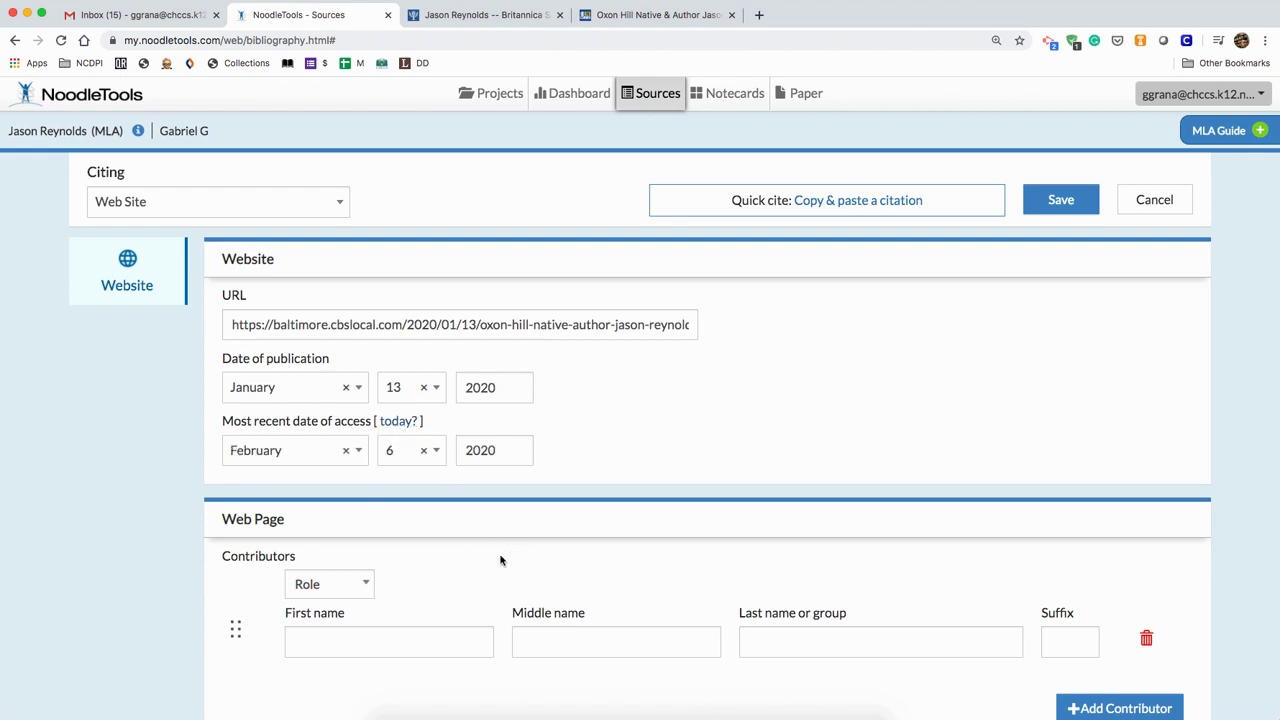
- Check the article's byline and add its writer as a contributor with the Author role, entering the first and last name
scroll(500, 558, "down", 2)
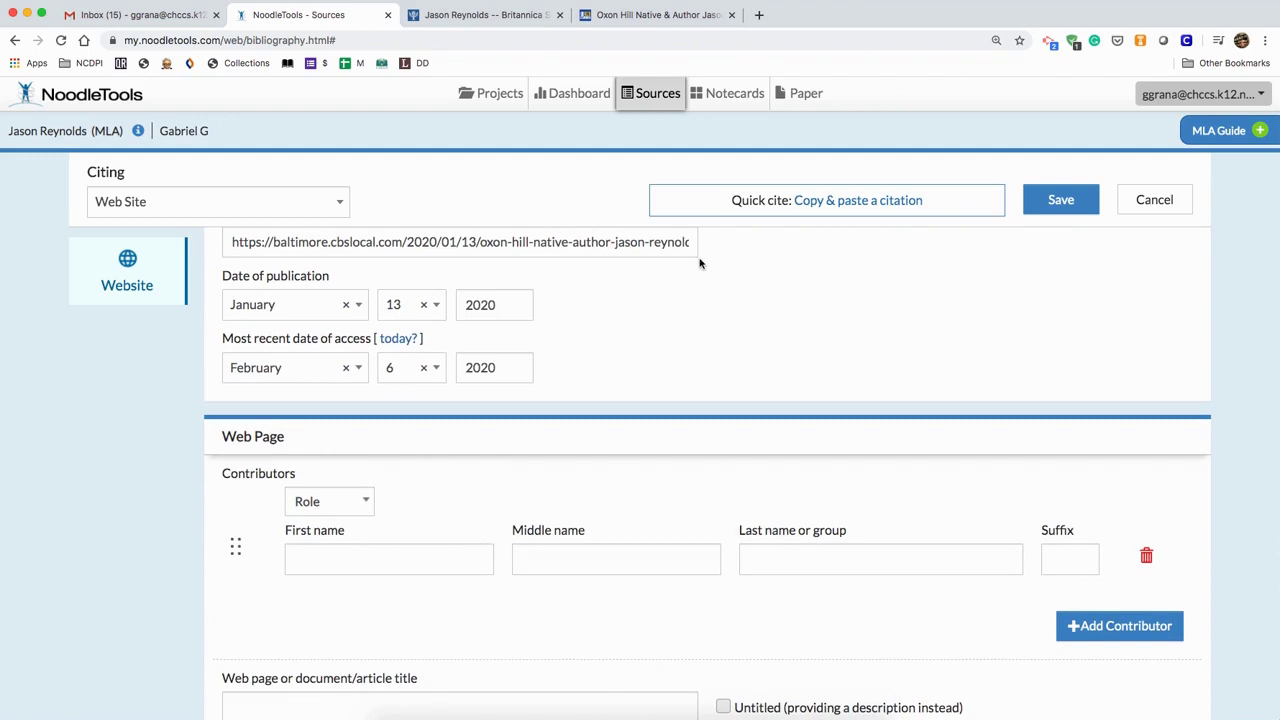
left_click(646, 14)
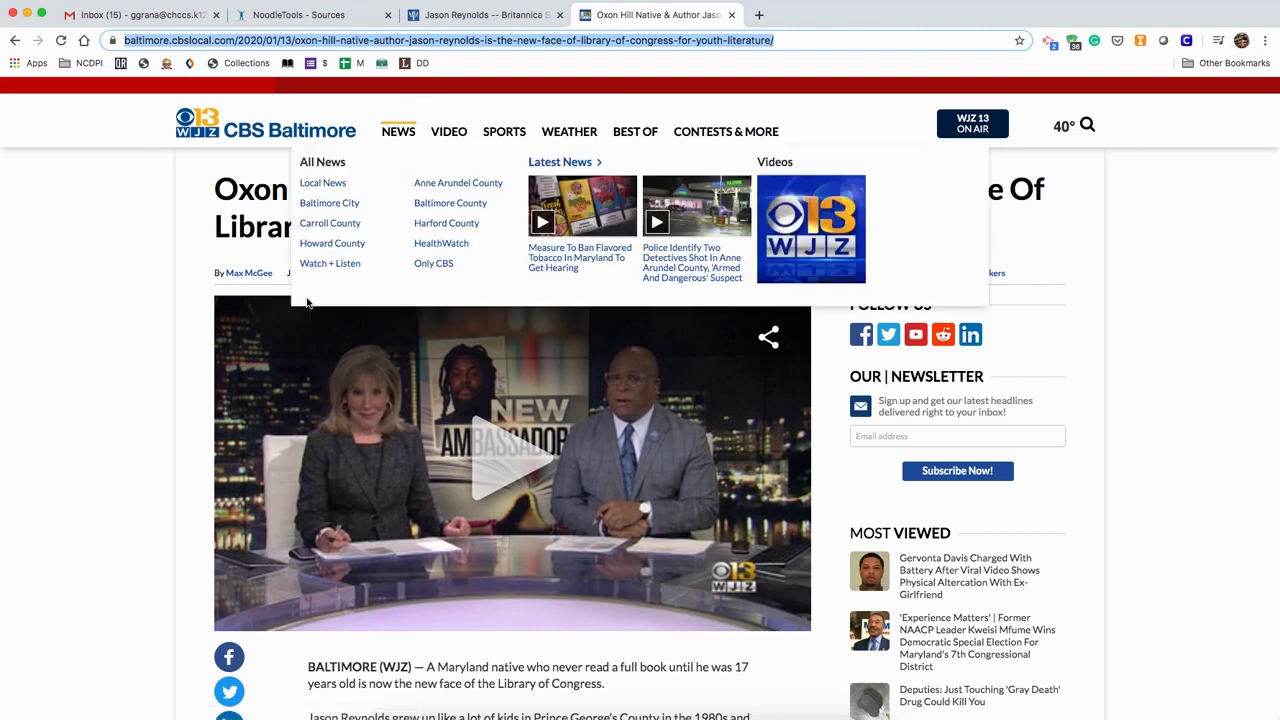
left_click(283, 18)
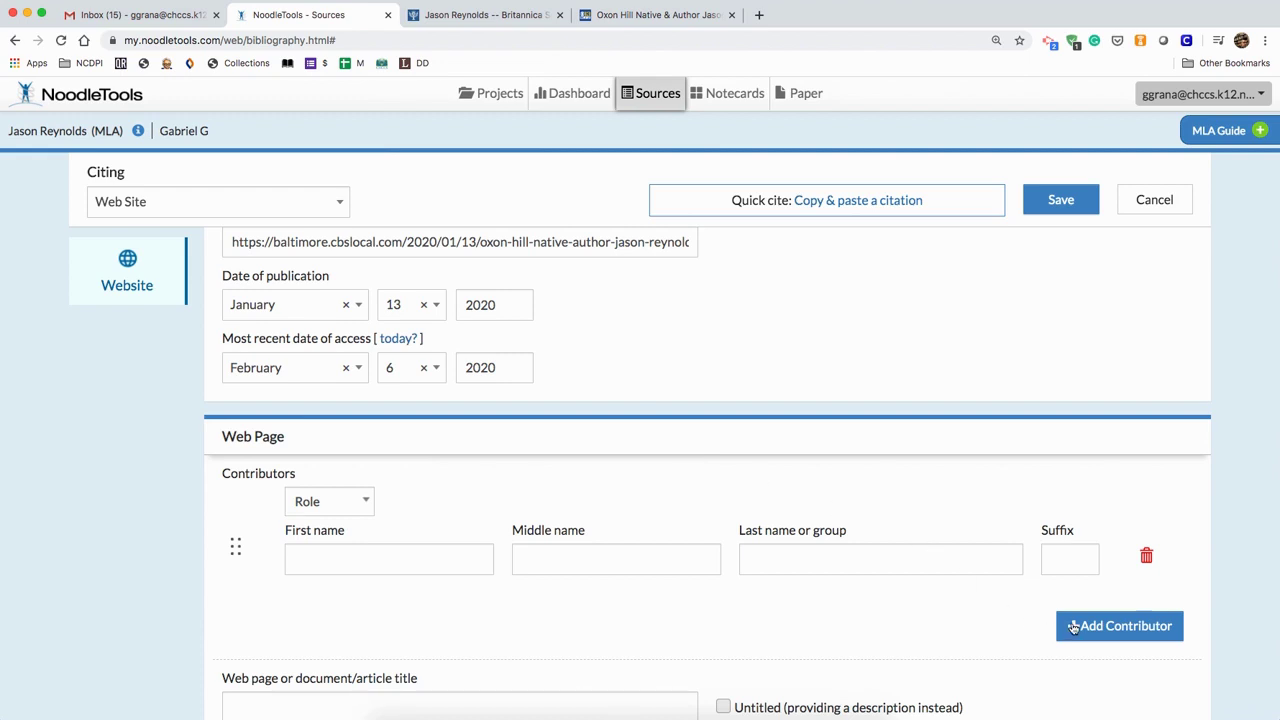
left_click(365, 497)
left_click(349, 520)
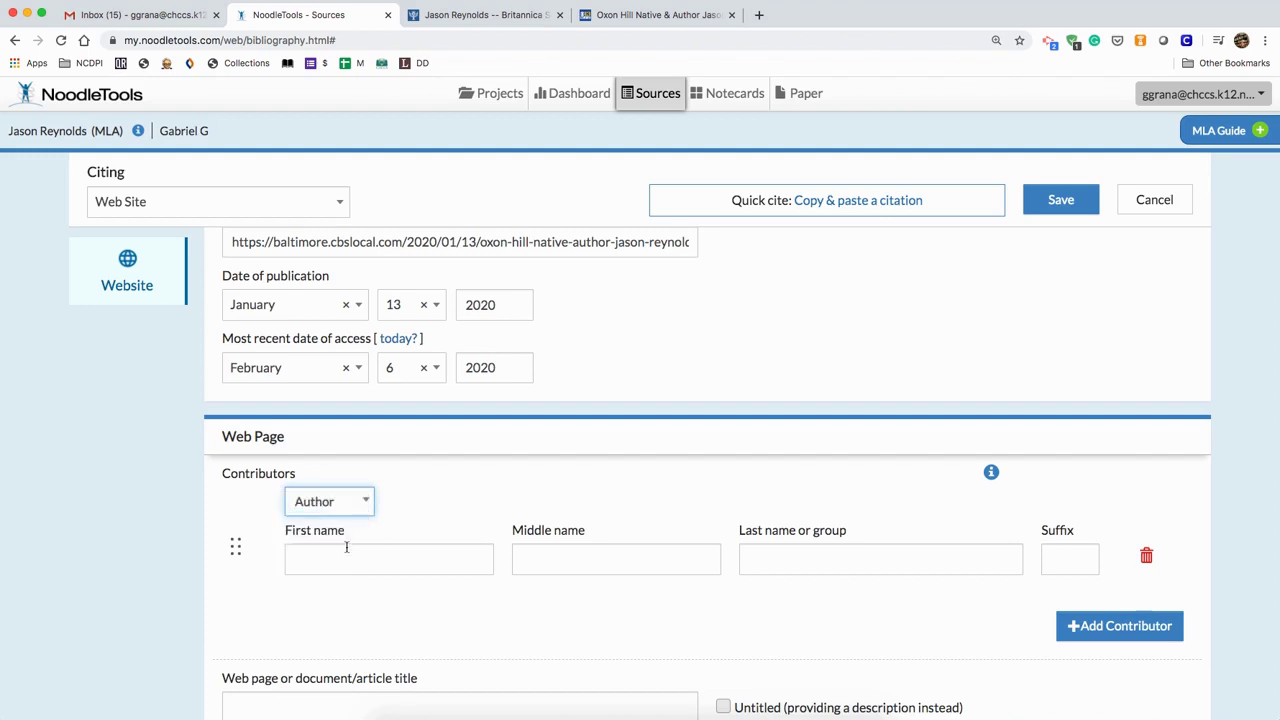
left_click(343, 558)
type("Max")
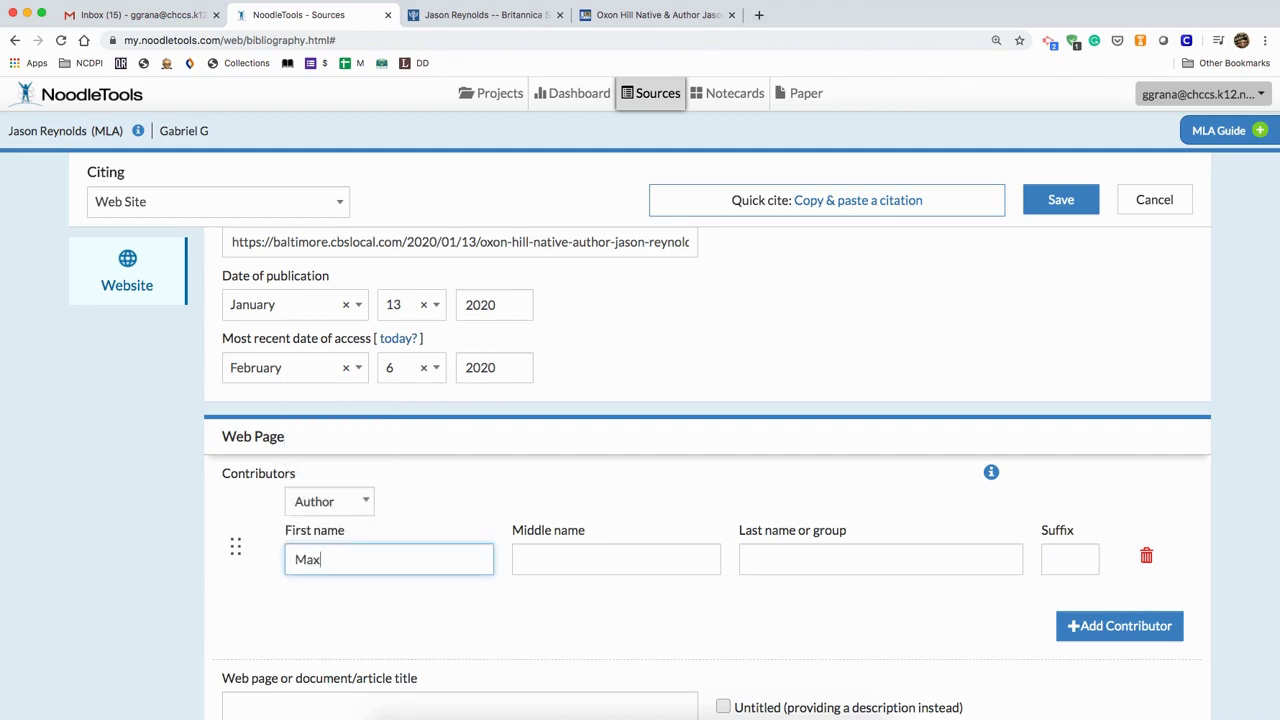
key("Tab")
key("Tab")
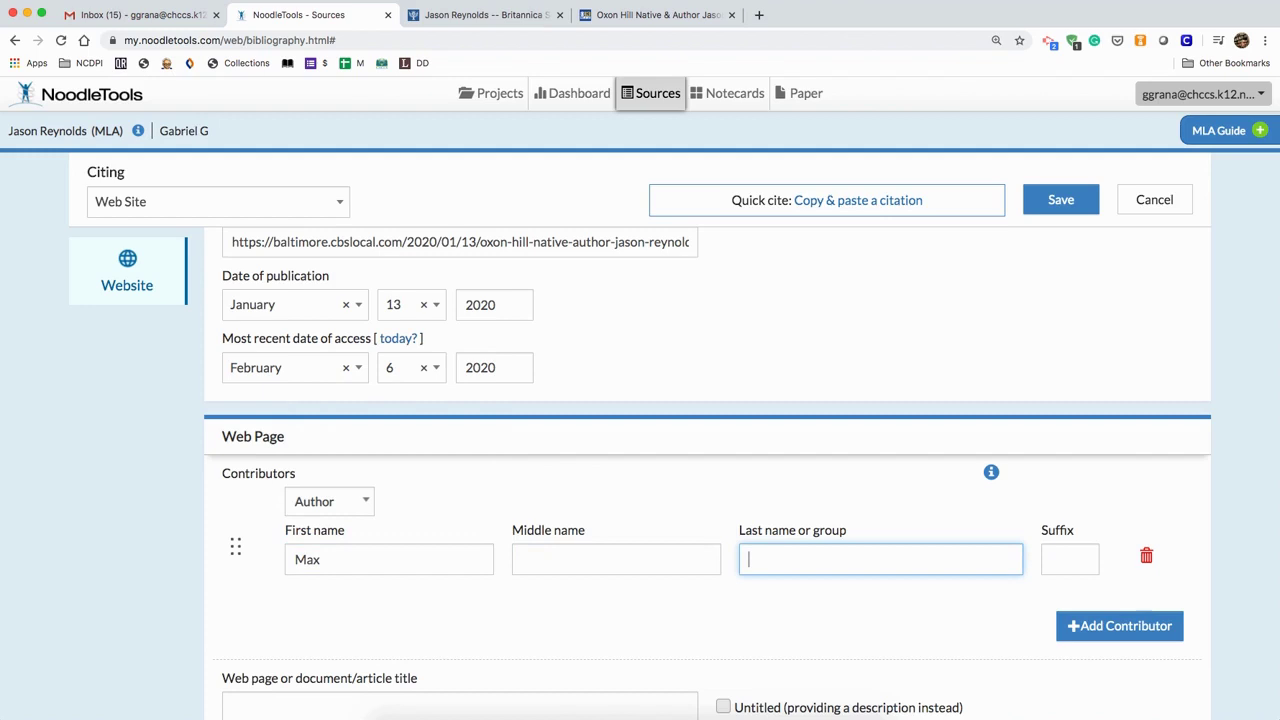
type("McGee")
left_click(776, 636)
- Copy the full headline of the CBS Baltimore article and paste it as the citation's web page or document/article title
scroll(775, 634, "down", 3)
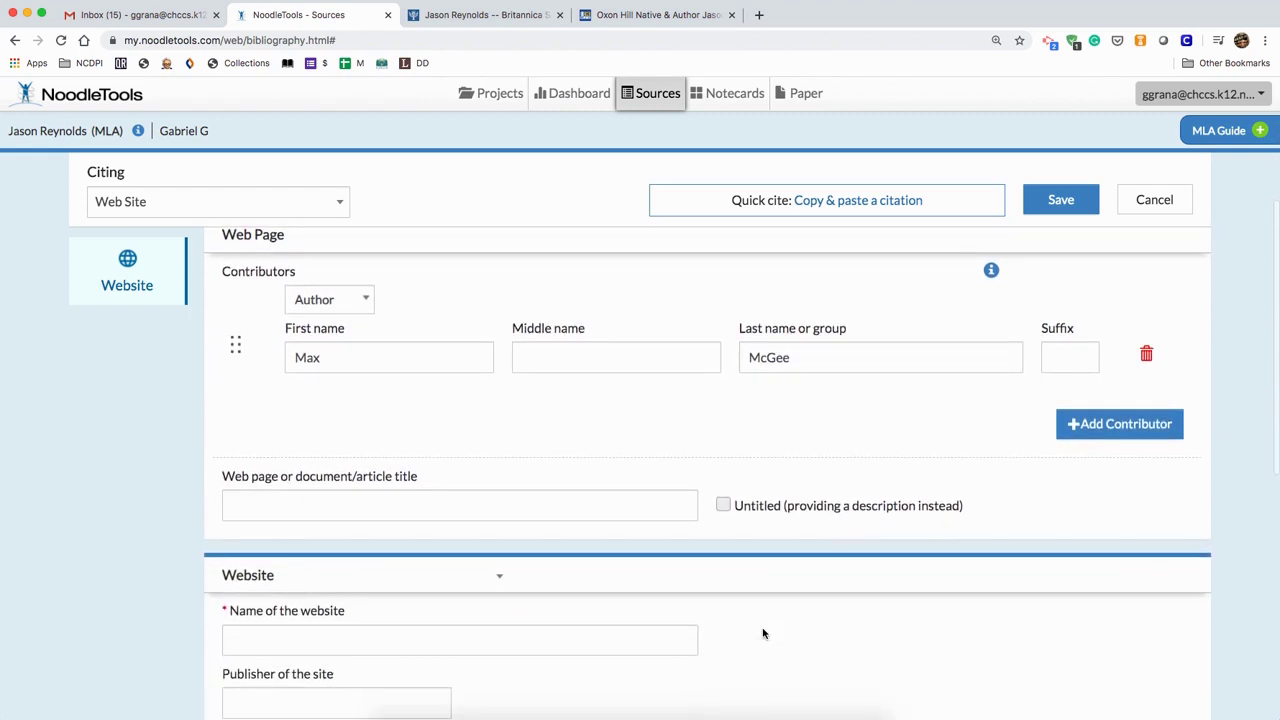
left_click(399, 506)
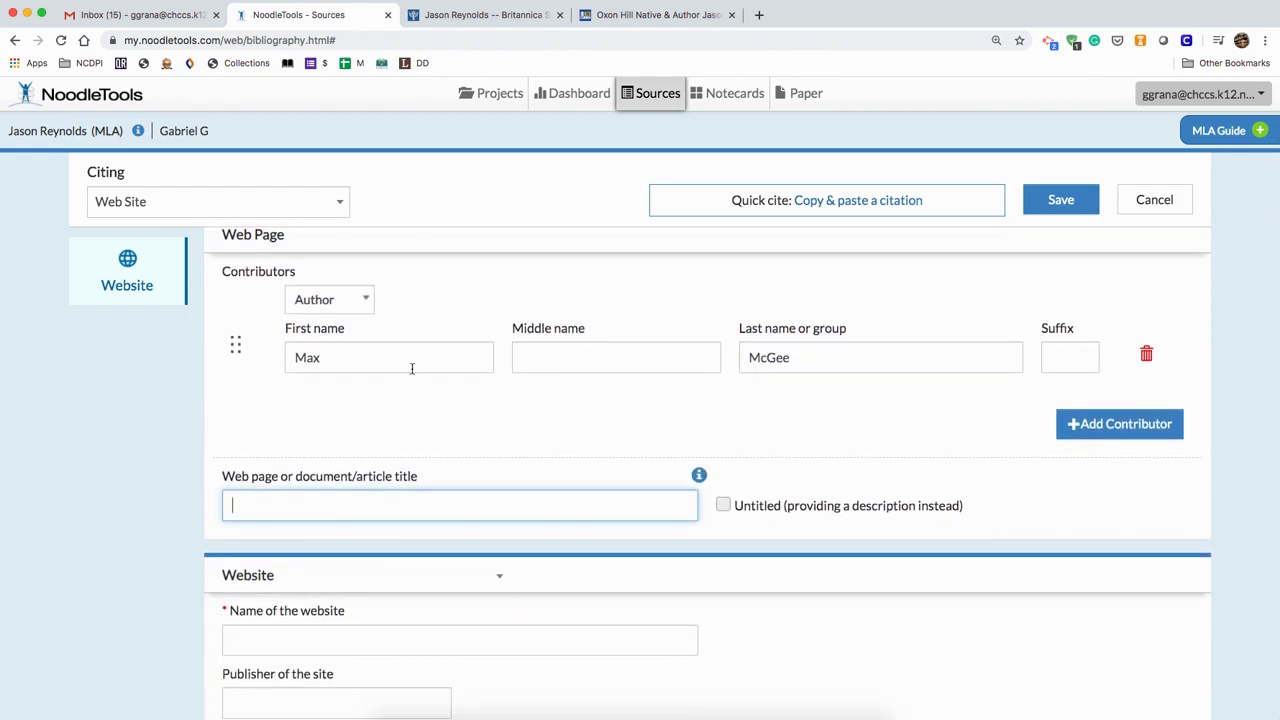
left_click(612, 15)
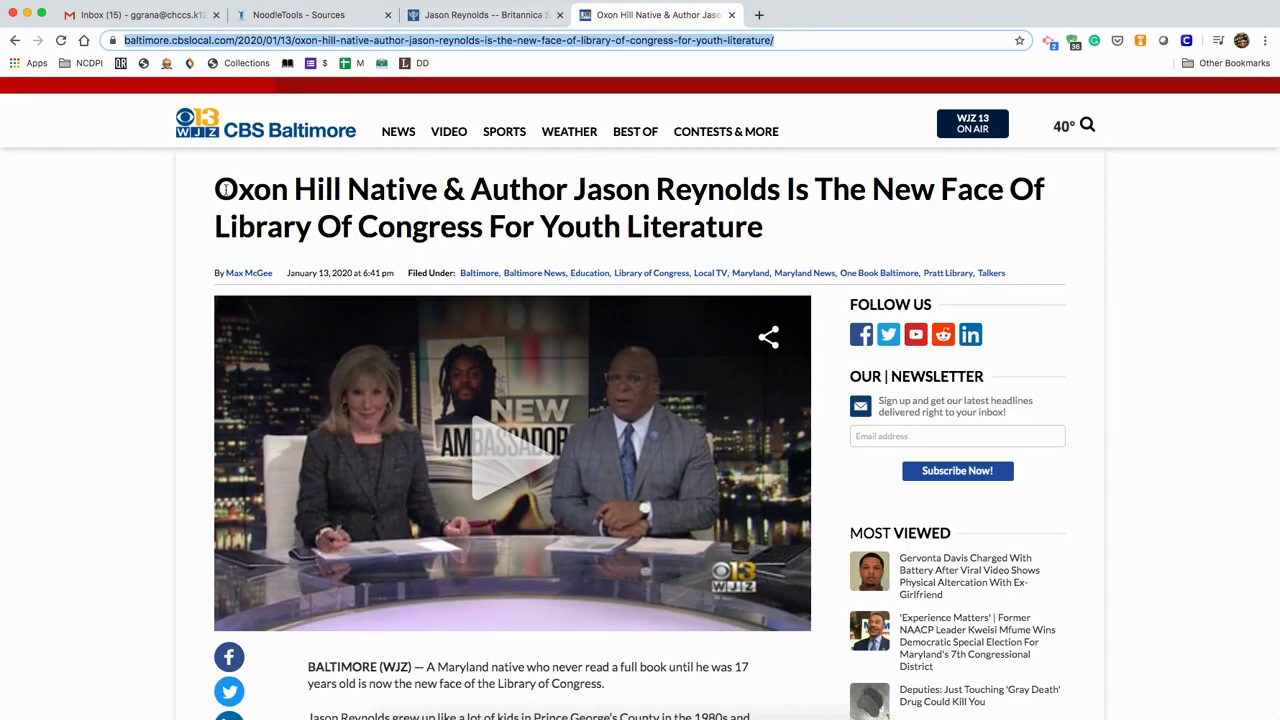
left_click_drag(211, 184, 765, 247)
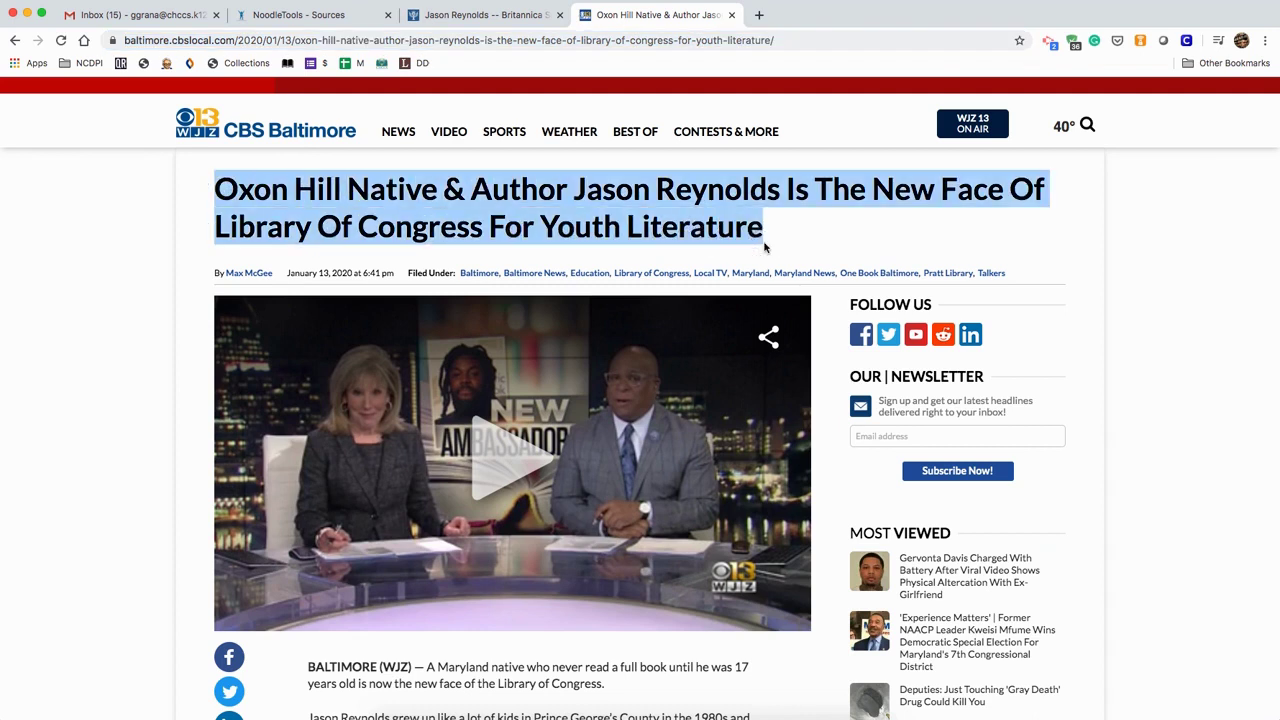
left_click(325, 20)
key("super+v")
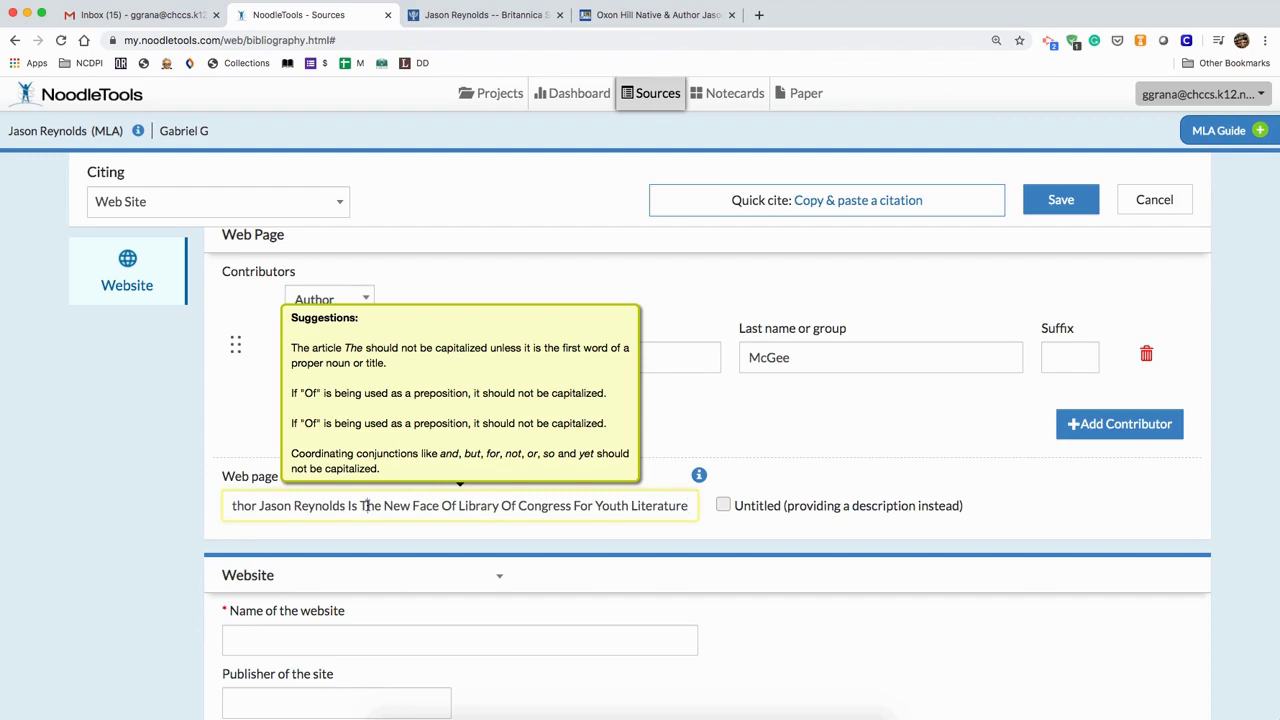
- Change "The", both instances of "Of", and "For" to lowercase in the article title, and check the whole title
left_click(368, 506)
key("BackSpace")
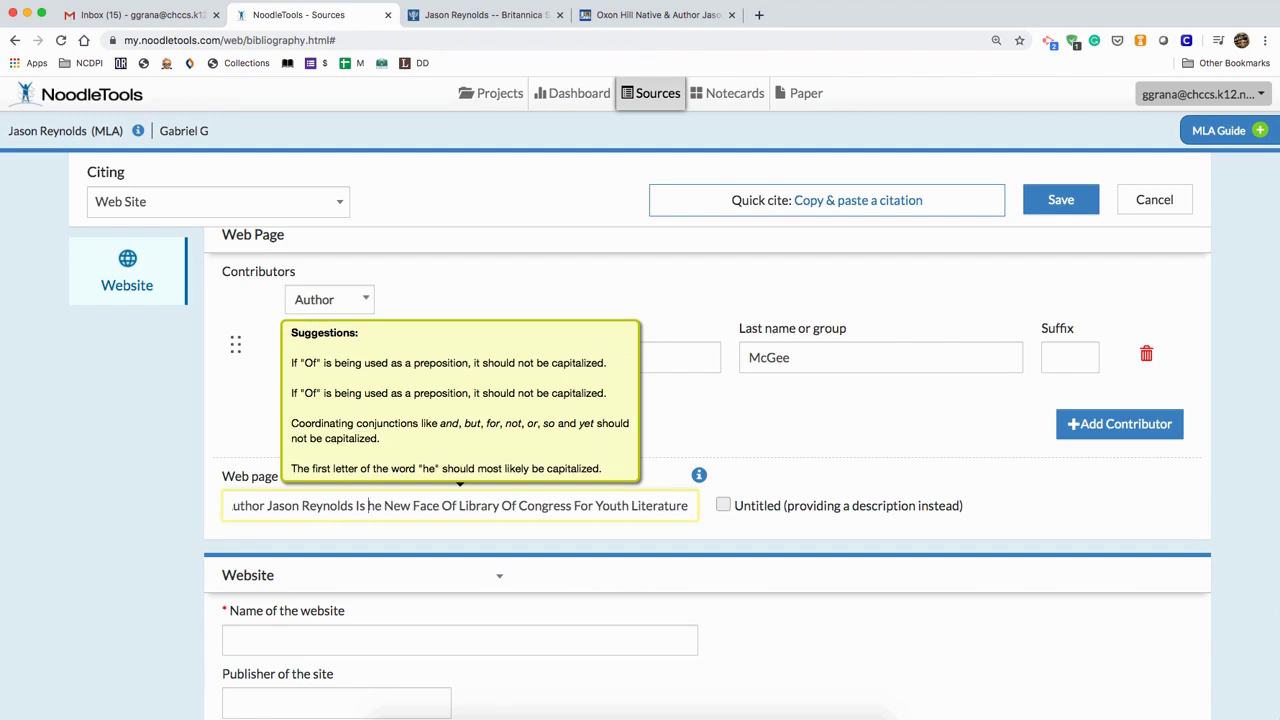
type("t")
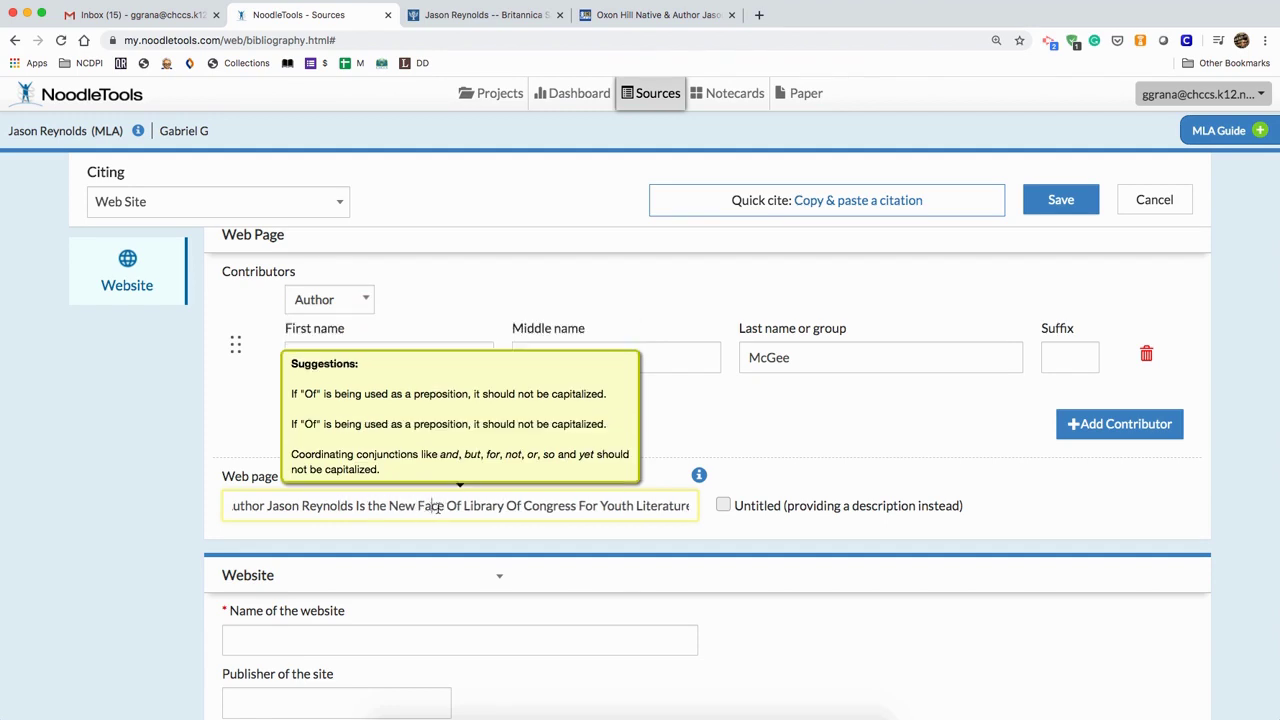
left_click(456, 506)
key("BackSpace")
type("o")
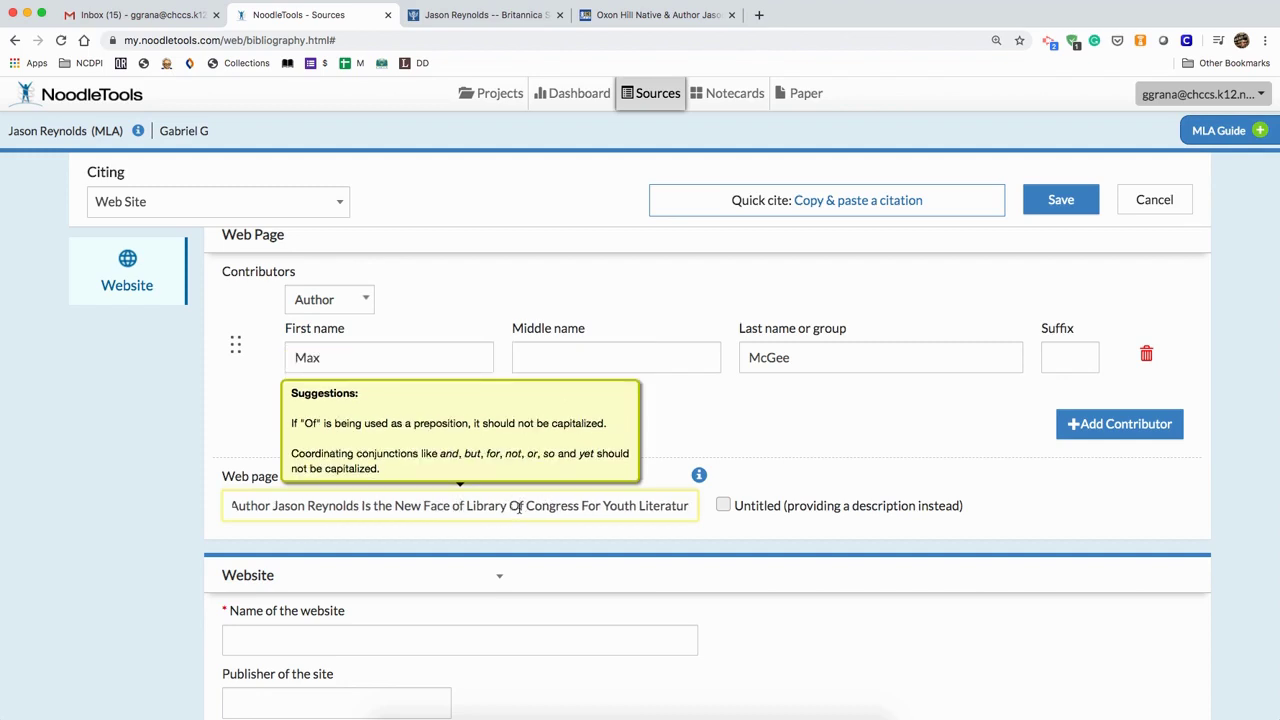
double_click(516, 506)
type("of")
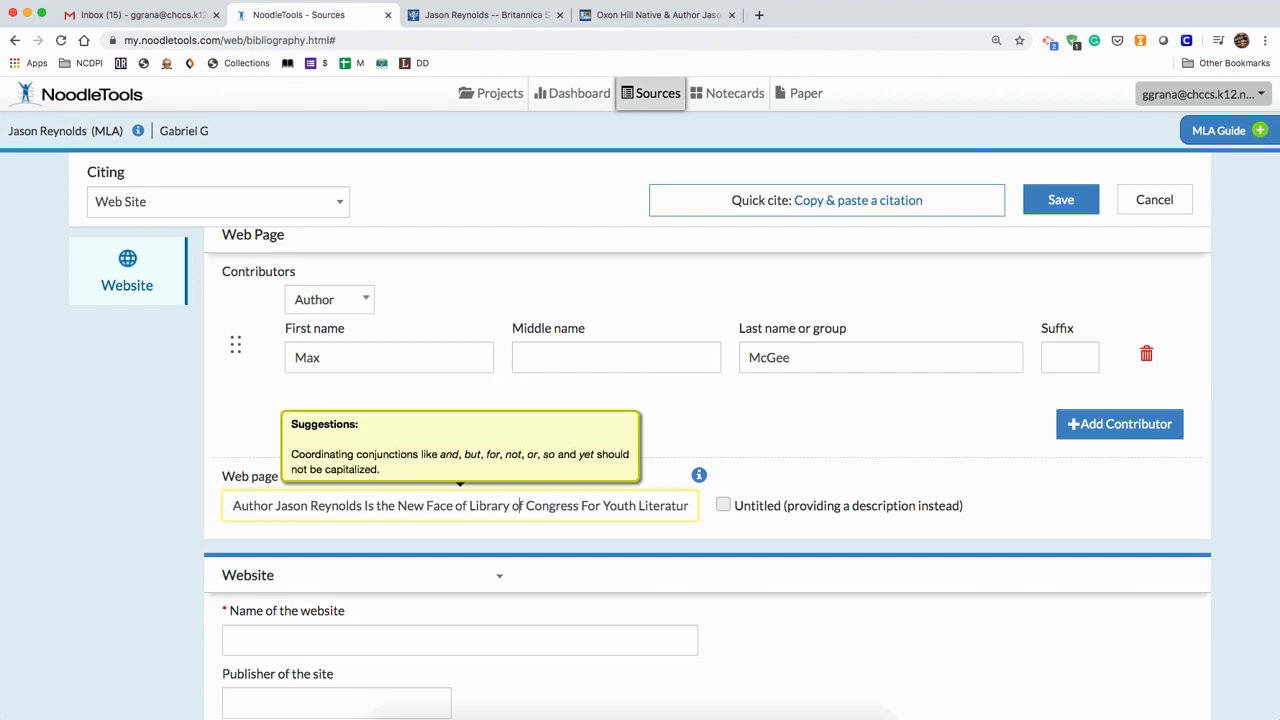
double_click(589, 505)
type("for")
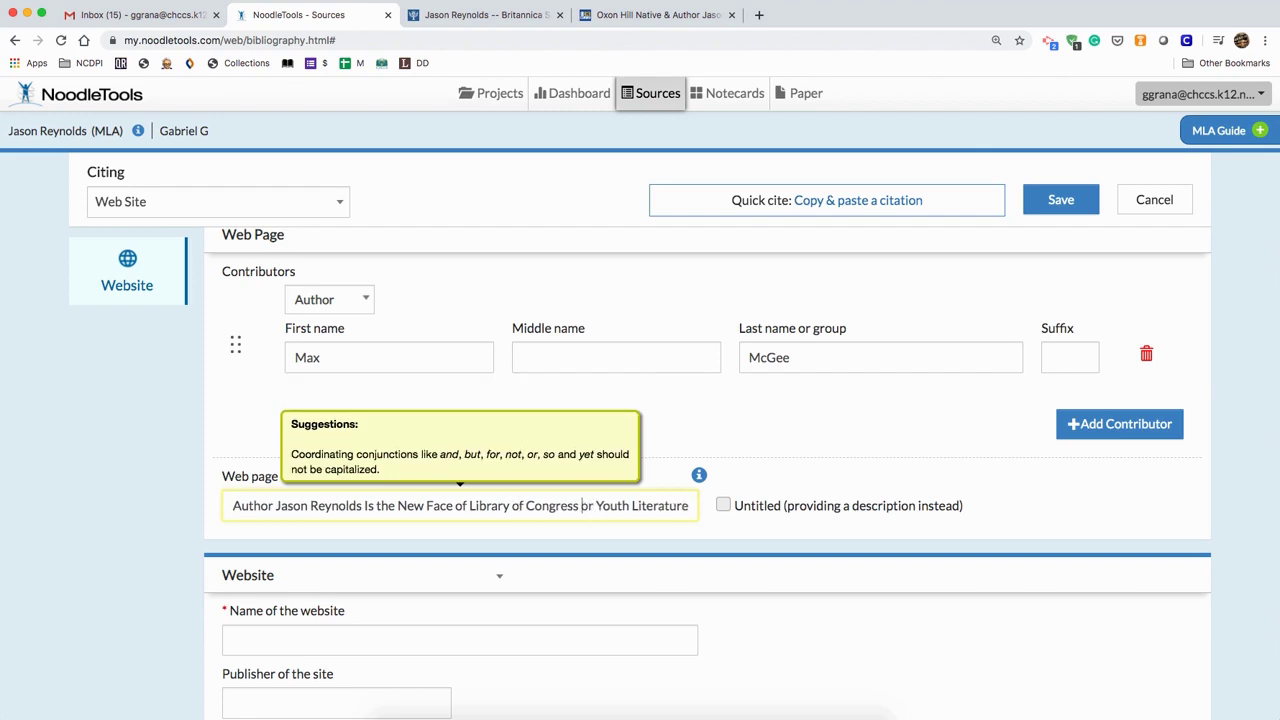
double_click(647, 505)
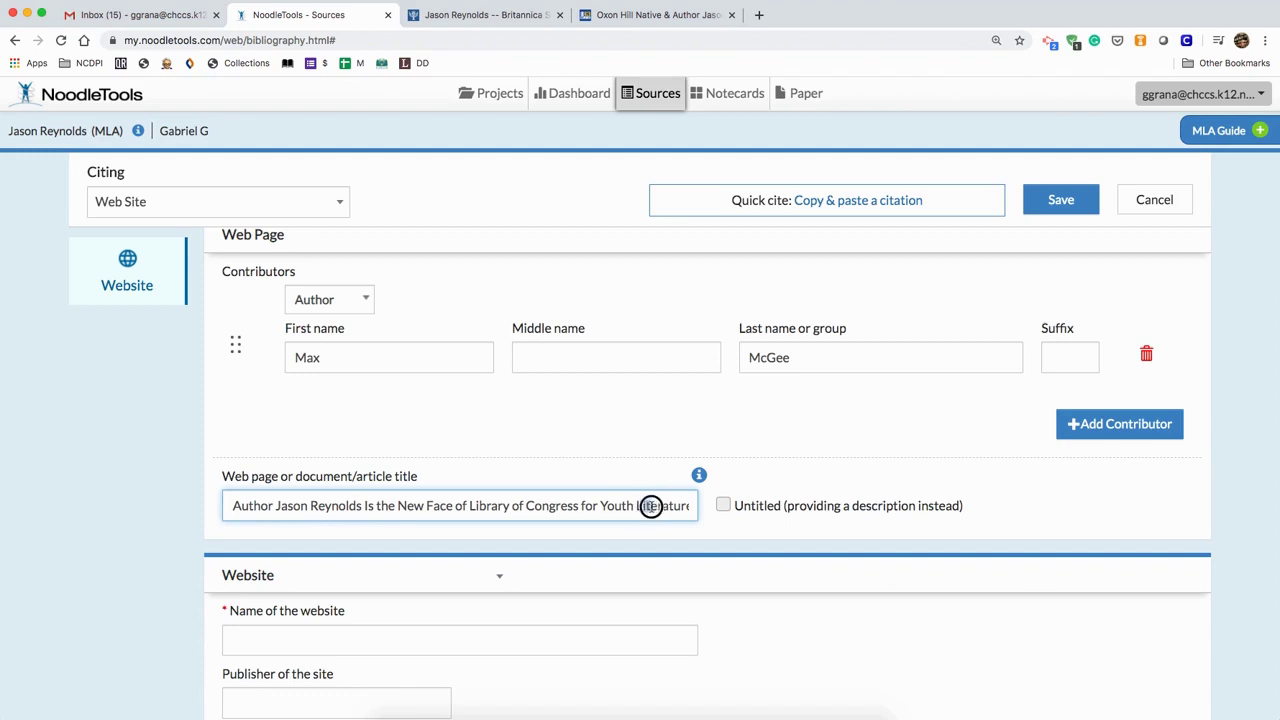
key("Right")
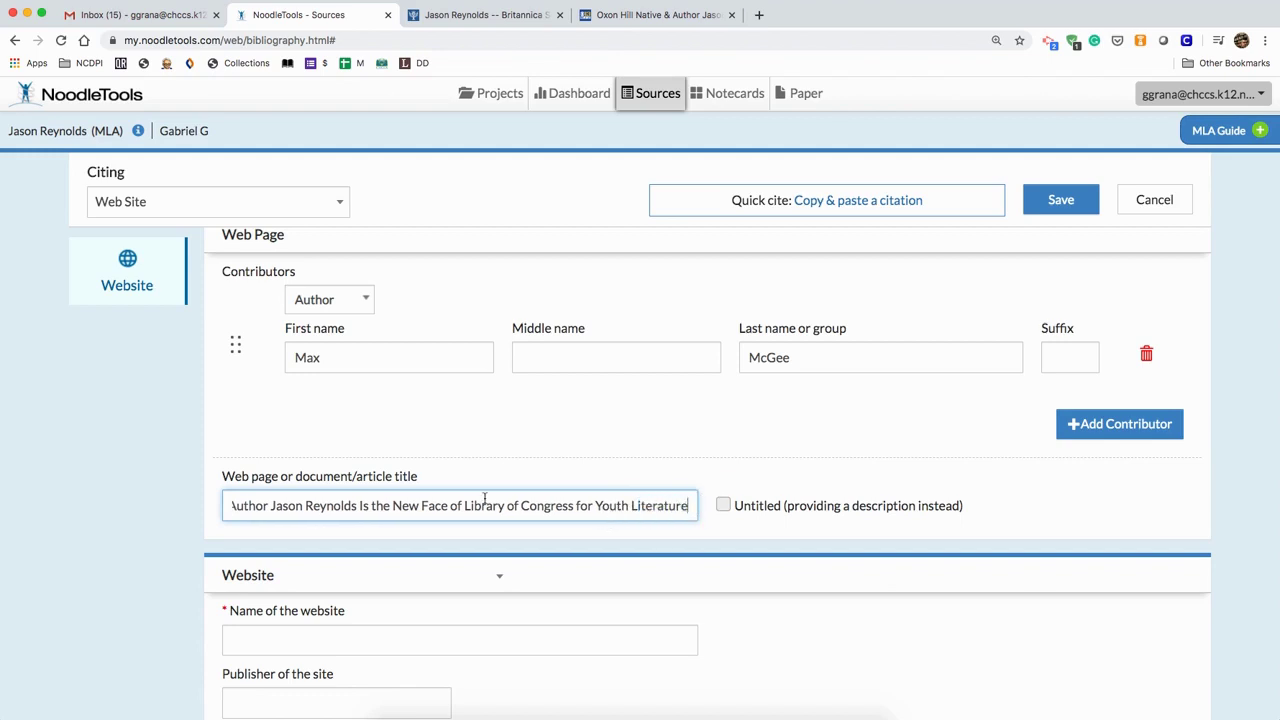
left_click_drag(467, 505, 206, 506)
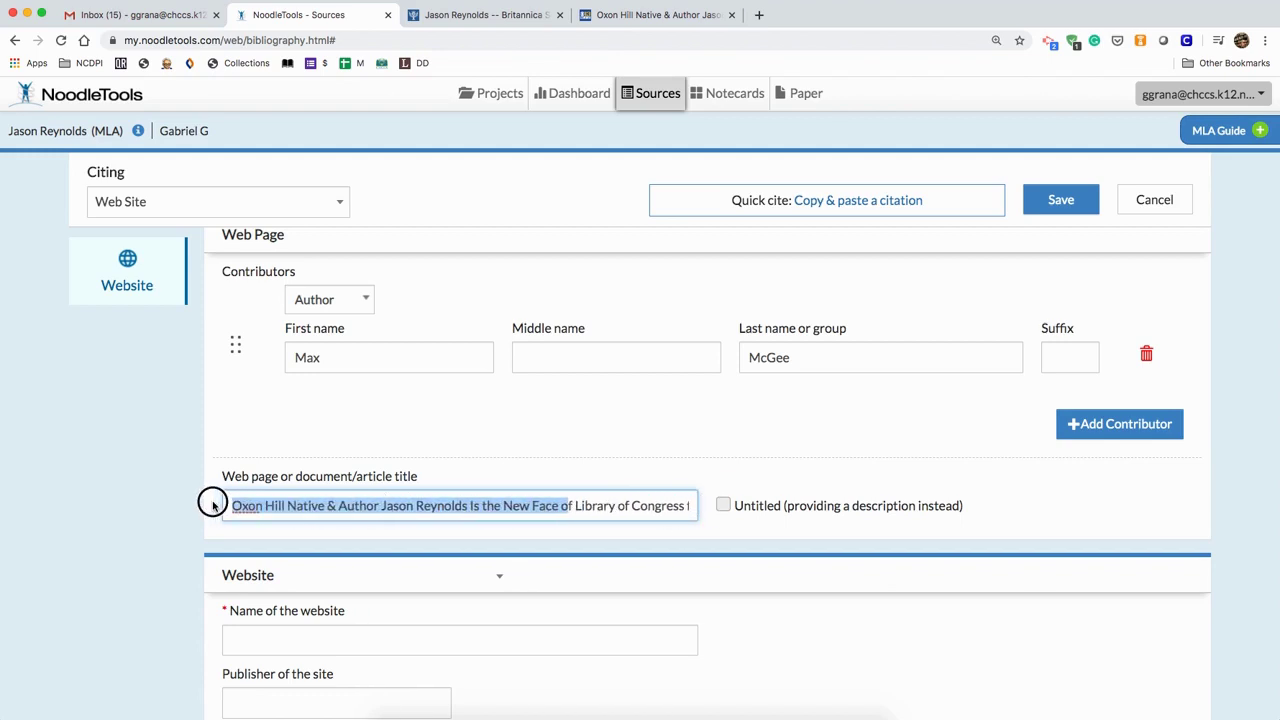
left_click(293, 506)
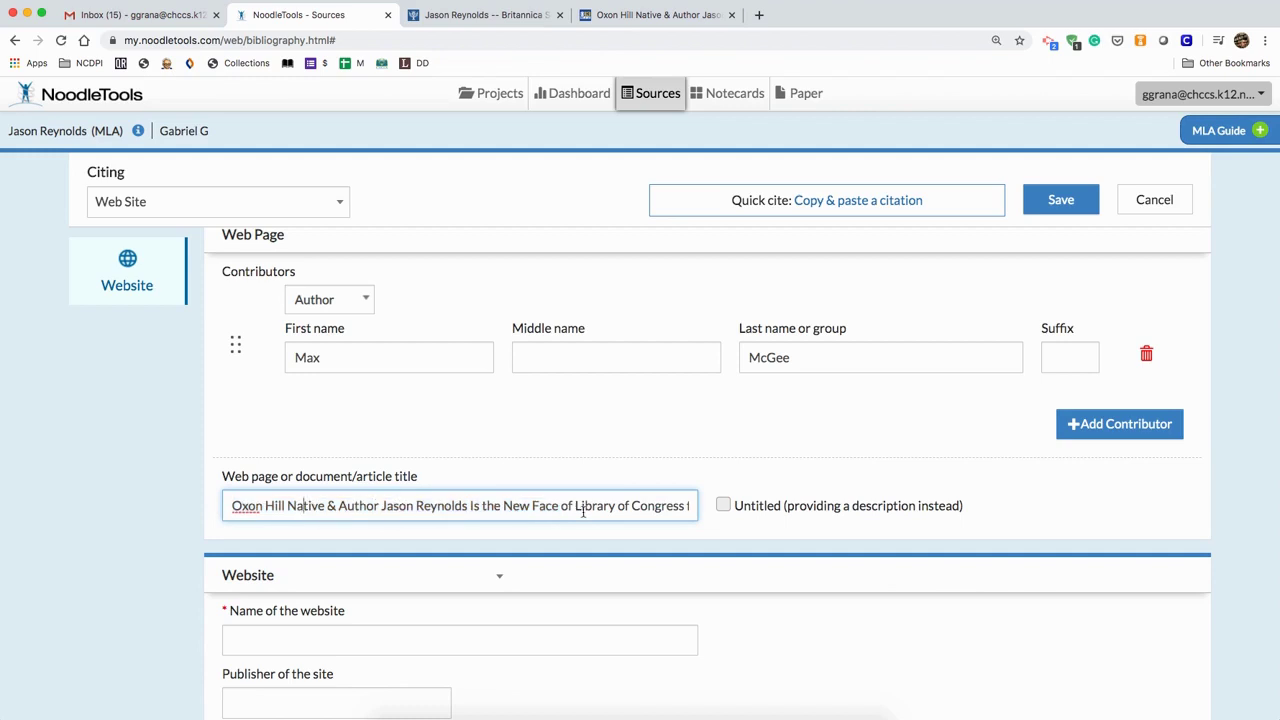
scroll(628, 538, "down", 3)
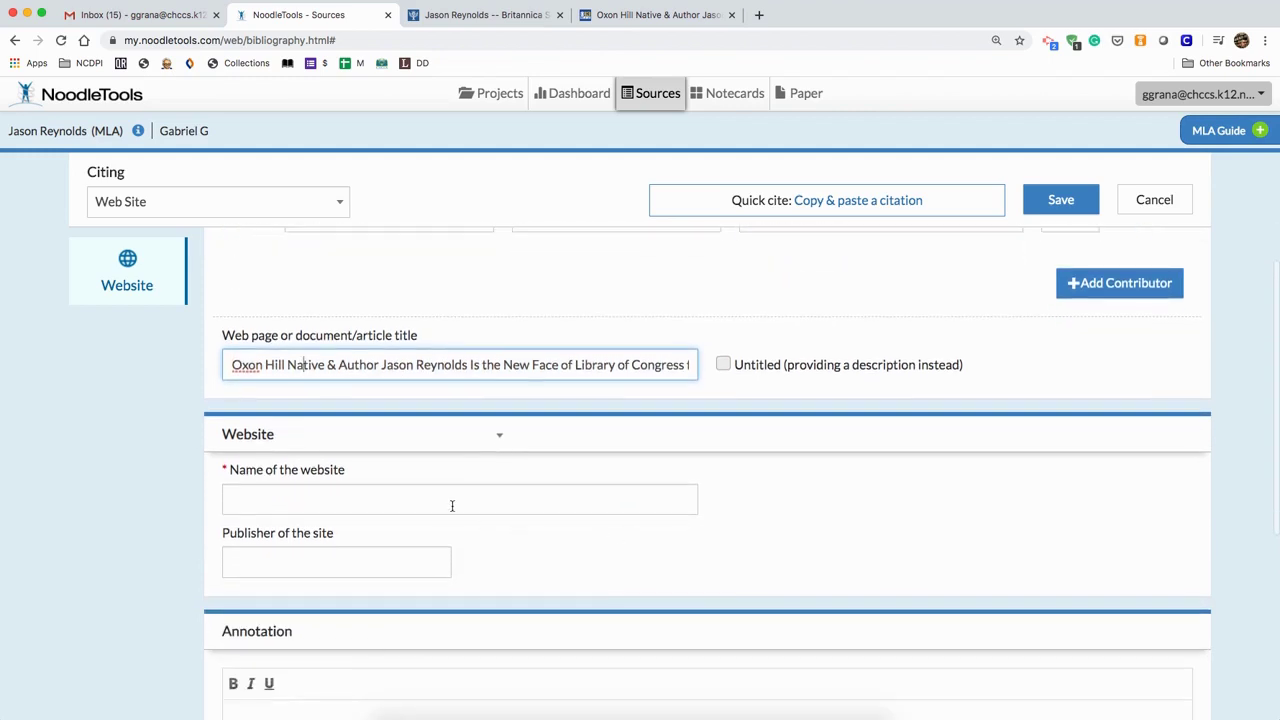
- Check the article's page for the site name and enter CBS Baltimore as the name of the website in the citation
left_click(451, 489)
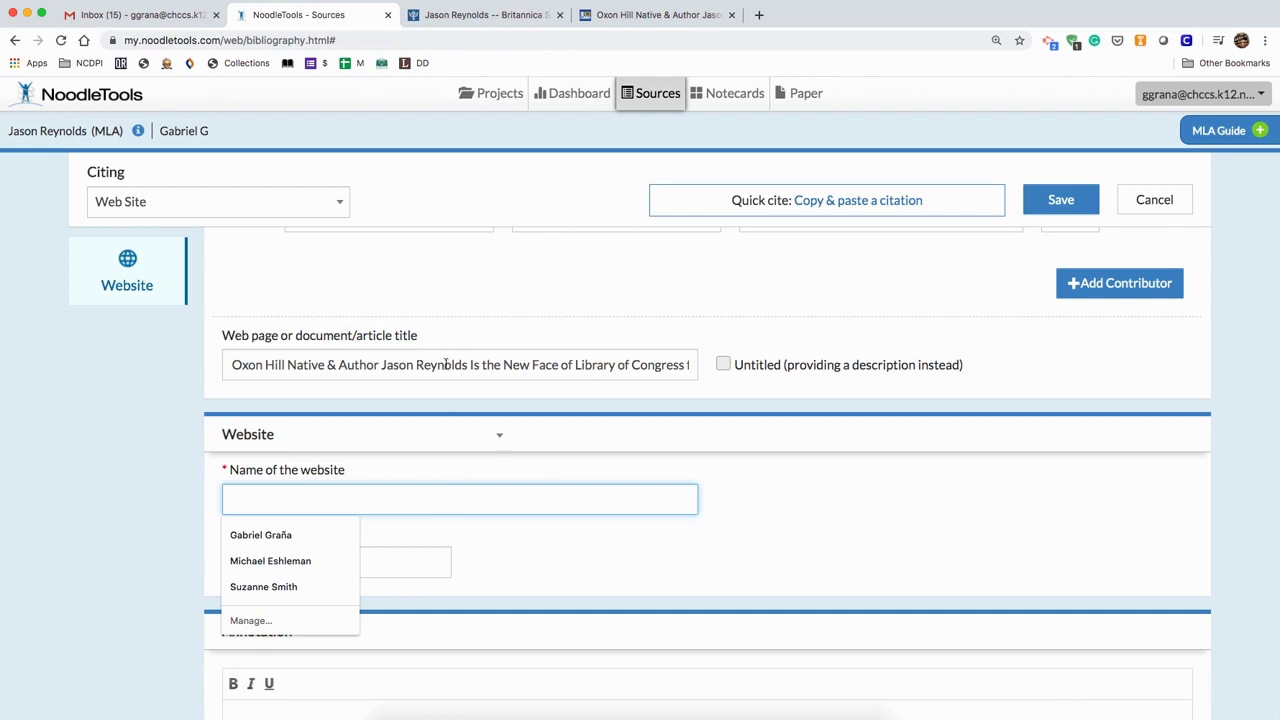
left_click(181, 420)
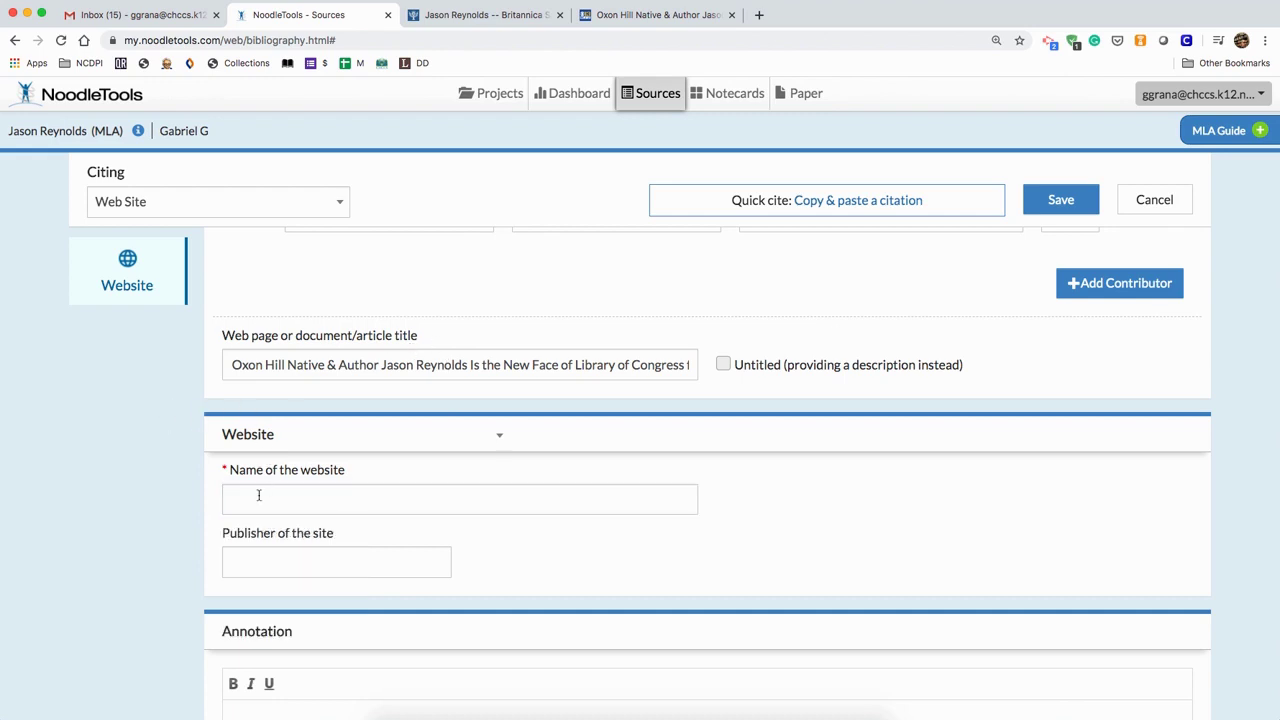
left_click(650, 15)
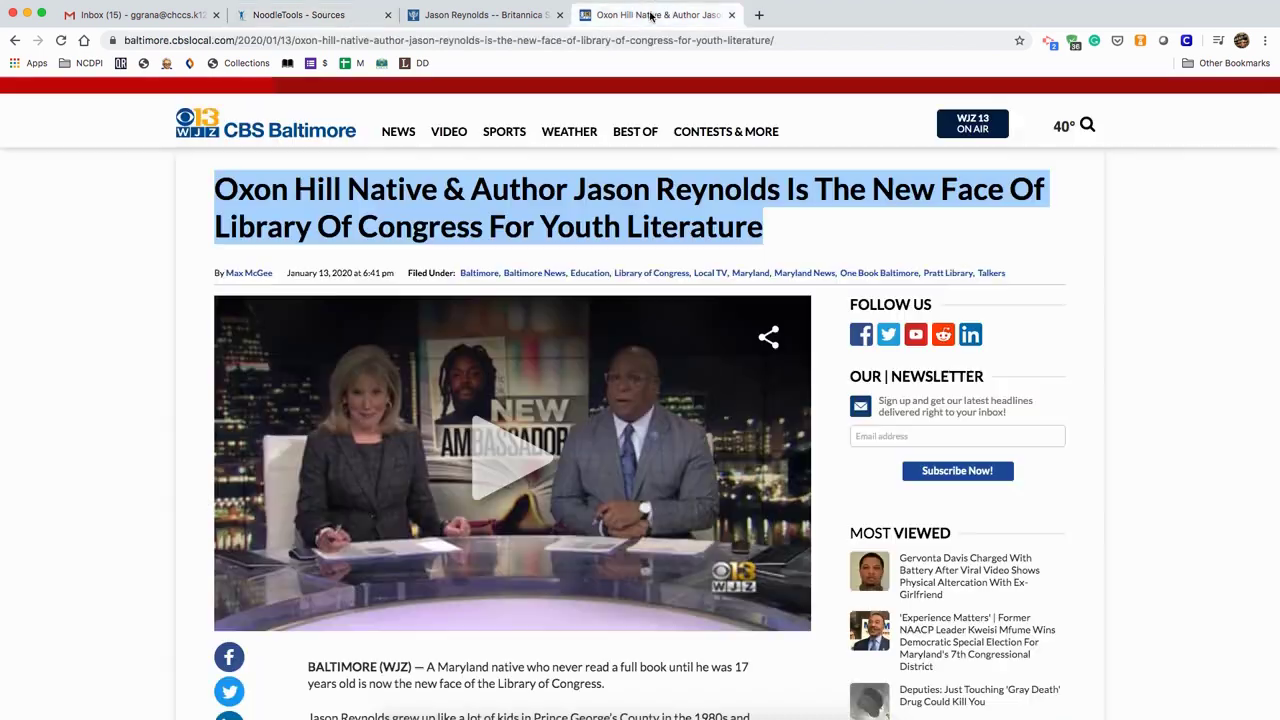
left_click(136, 262)
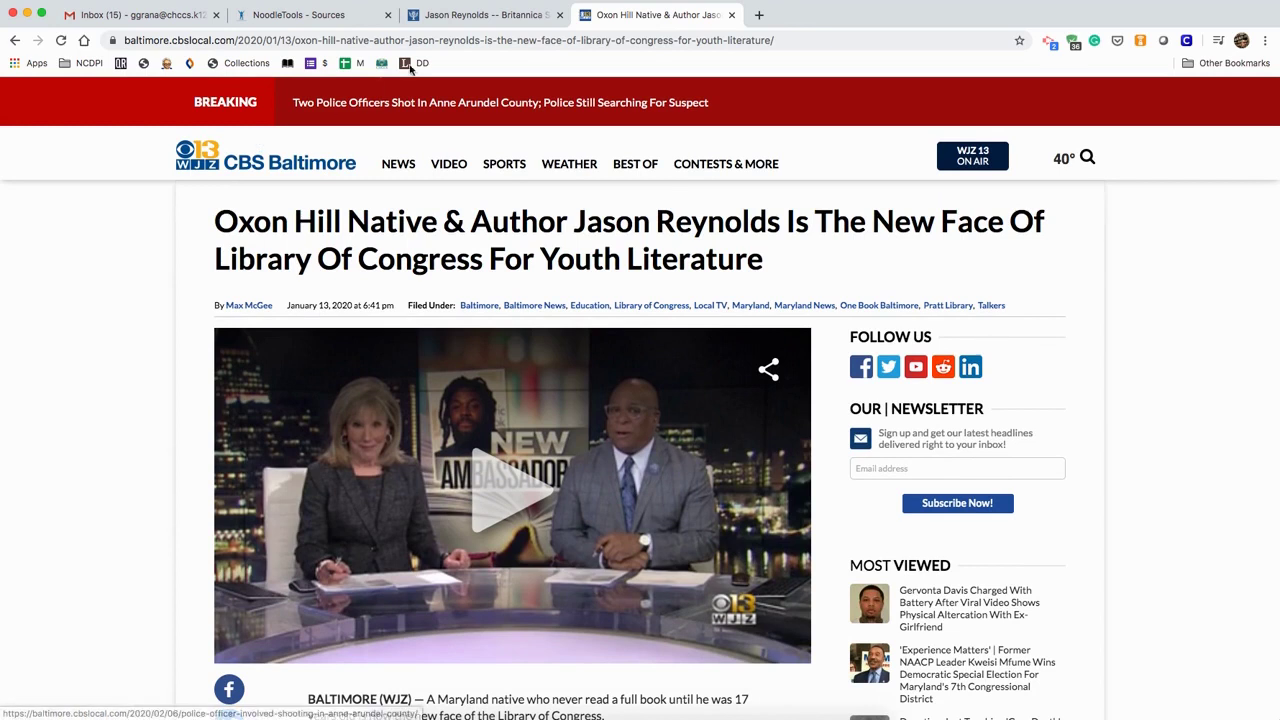
left_click(317, 18)
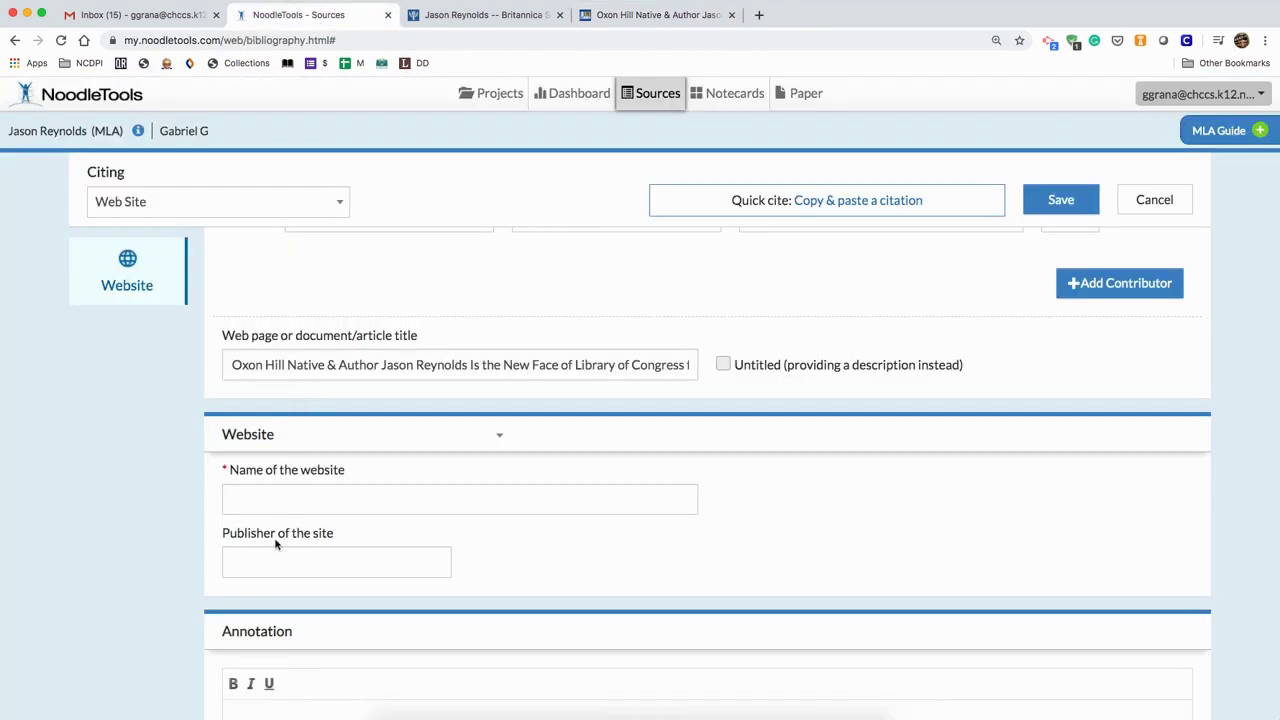
left_click(257, 500)
type("CB")
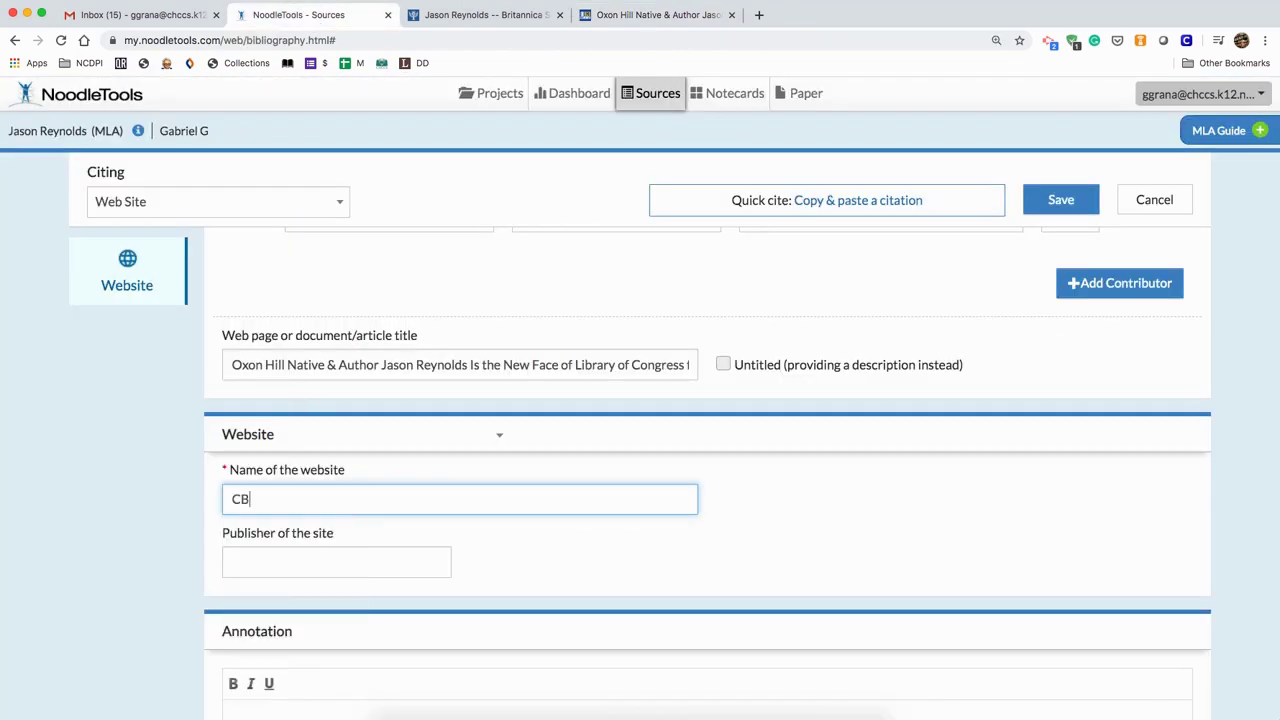
type("S Baltimore")
- Look up the publisher in the article page's footer and enter CBS Broadcasting as the publisher of the site, omitting the business type
left_click(256, 562)
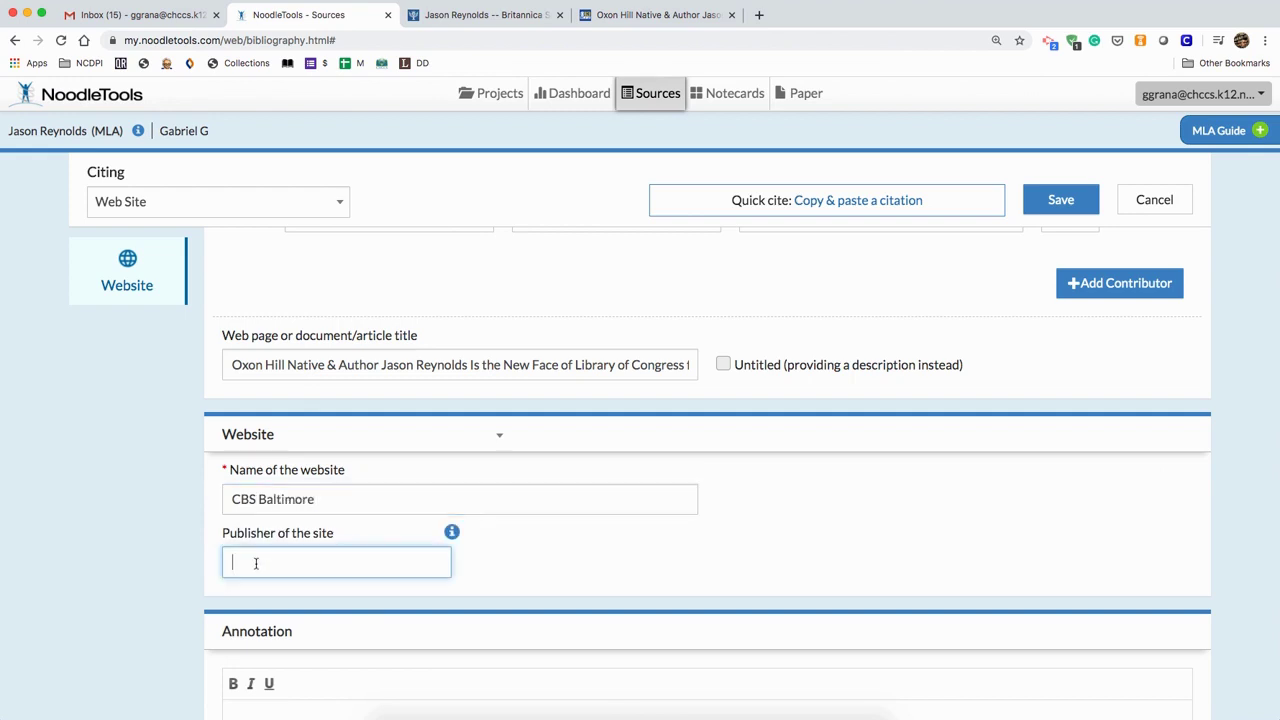
left_click(618, 18)
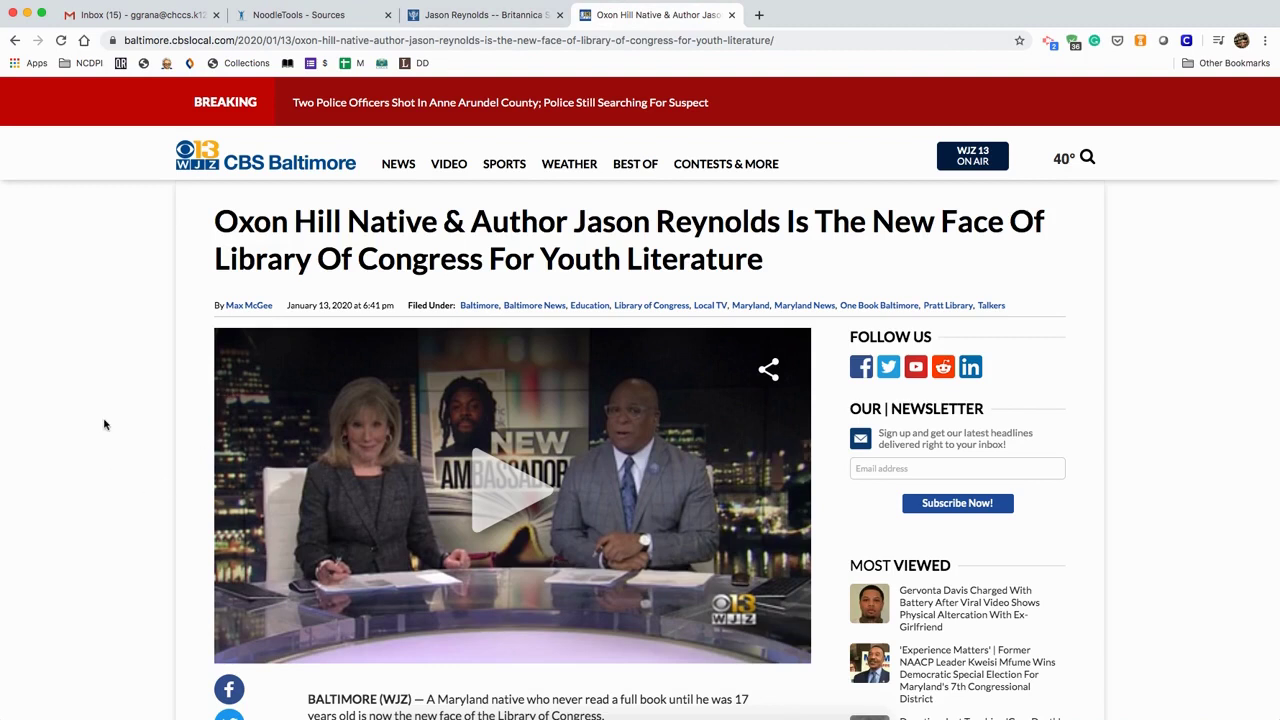
scroll(104, 425, "down", 20)
scroll(157, 571, "up", 3)
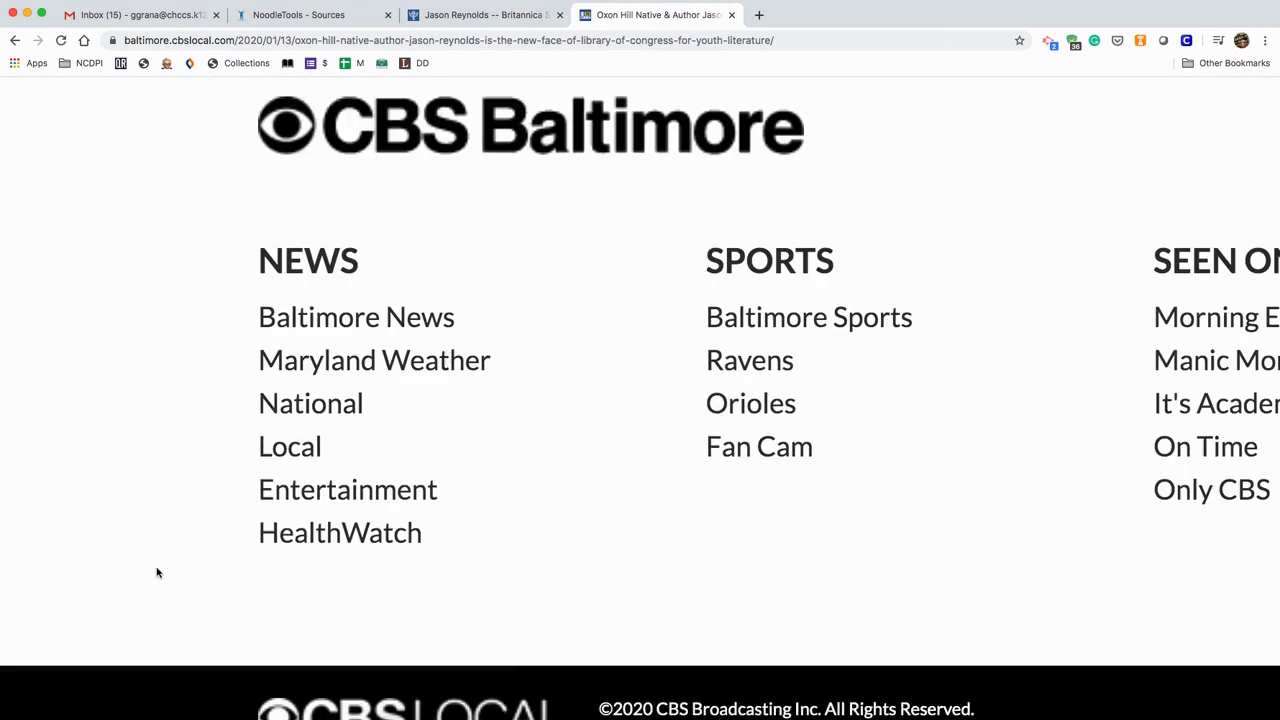
scroll(157, 572, "right", 3)
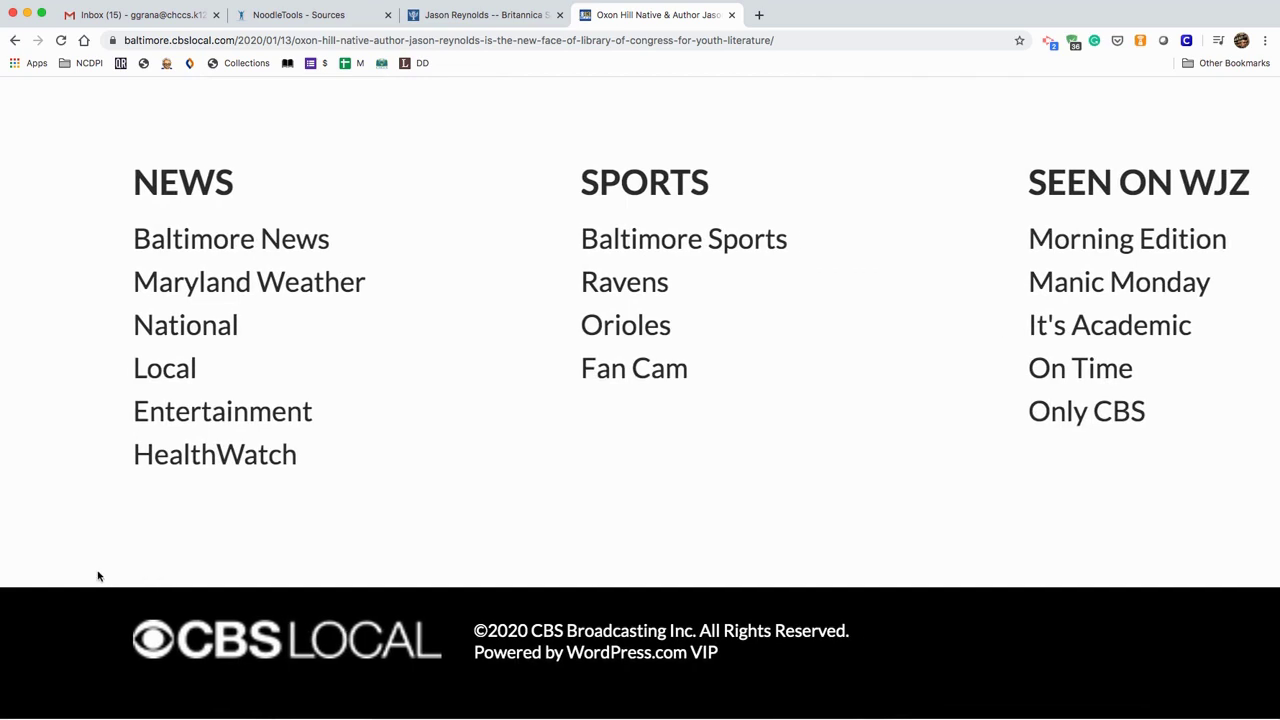
left_click(310, 16)
type("CBS Broadcasting Inc")
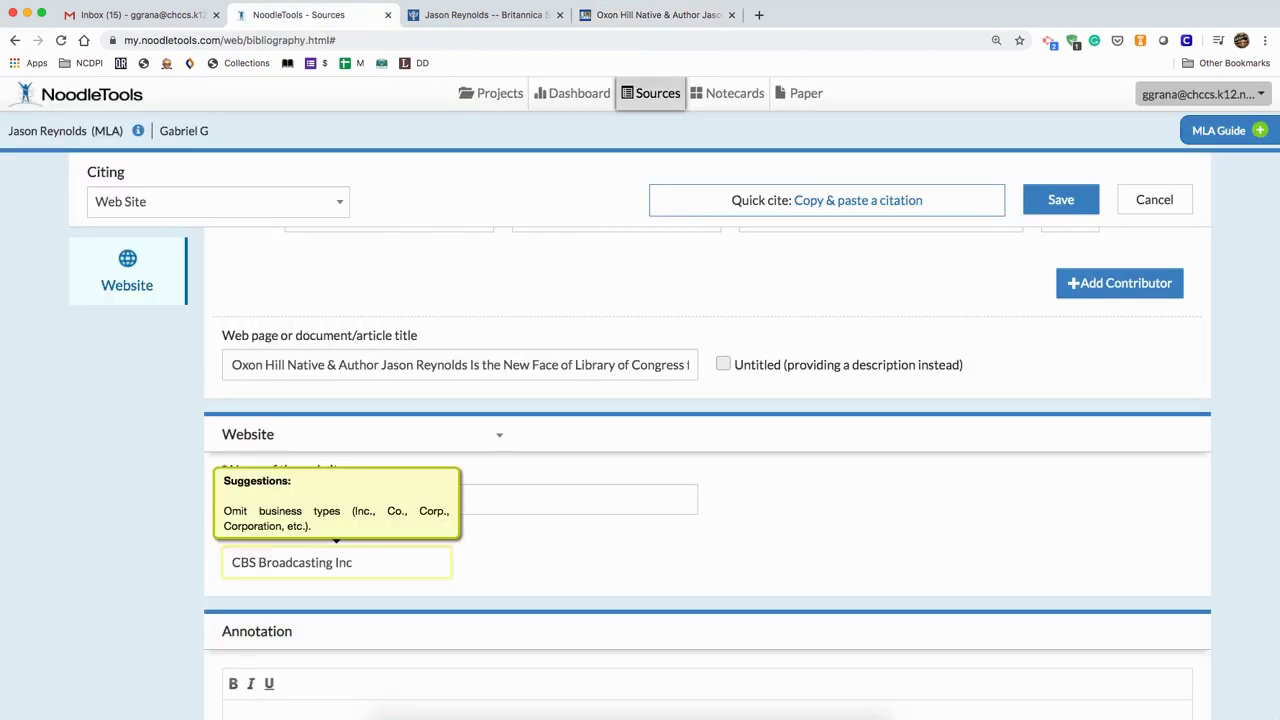
key("BackSpace")
key("BackSpace")
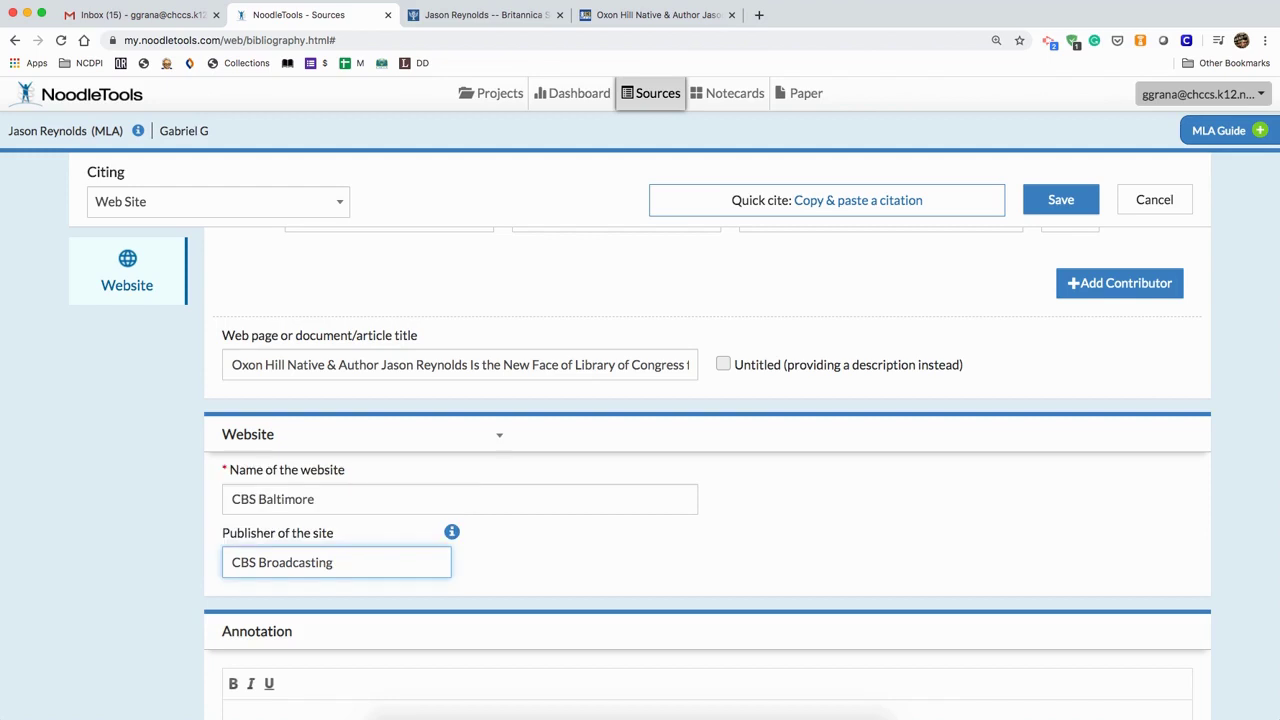
- Review the completed web site form, leaving the annotation empty, and save the CBS Baltimore citation
left_click(171, 580)
scroll(171, 583, "down", 5)
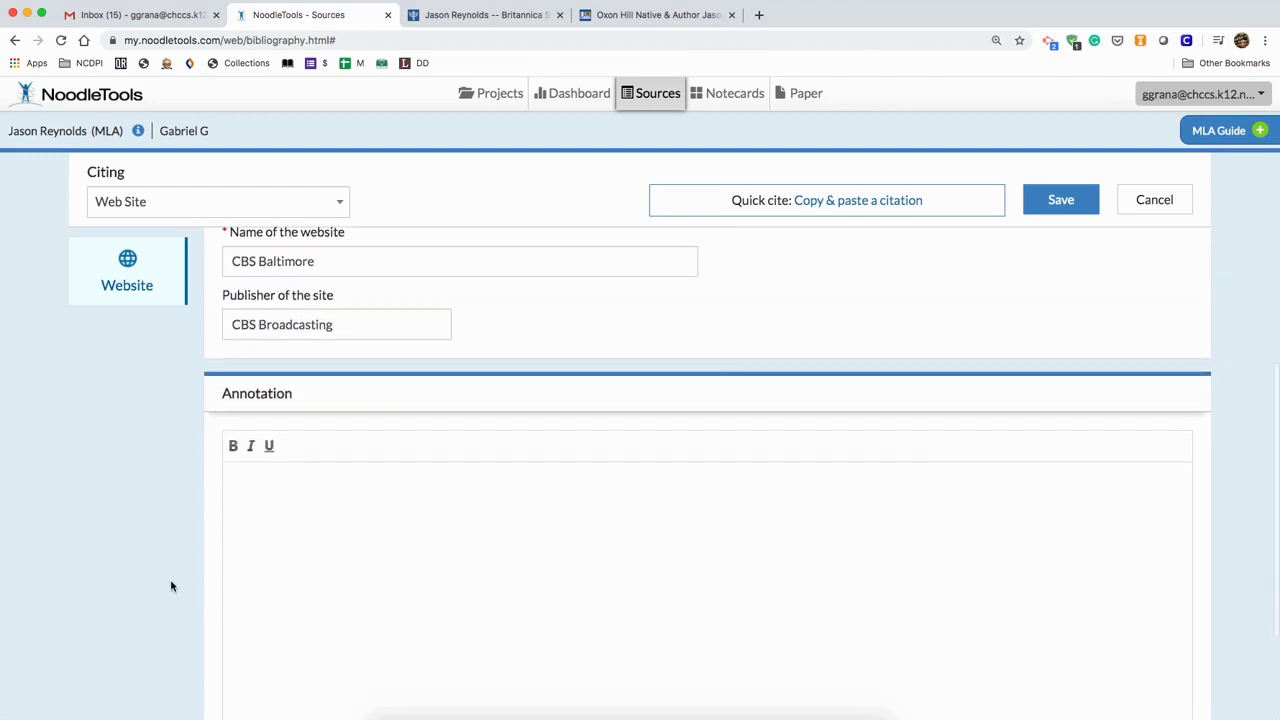
scroll(171, 586, "down", 3)
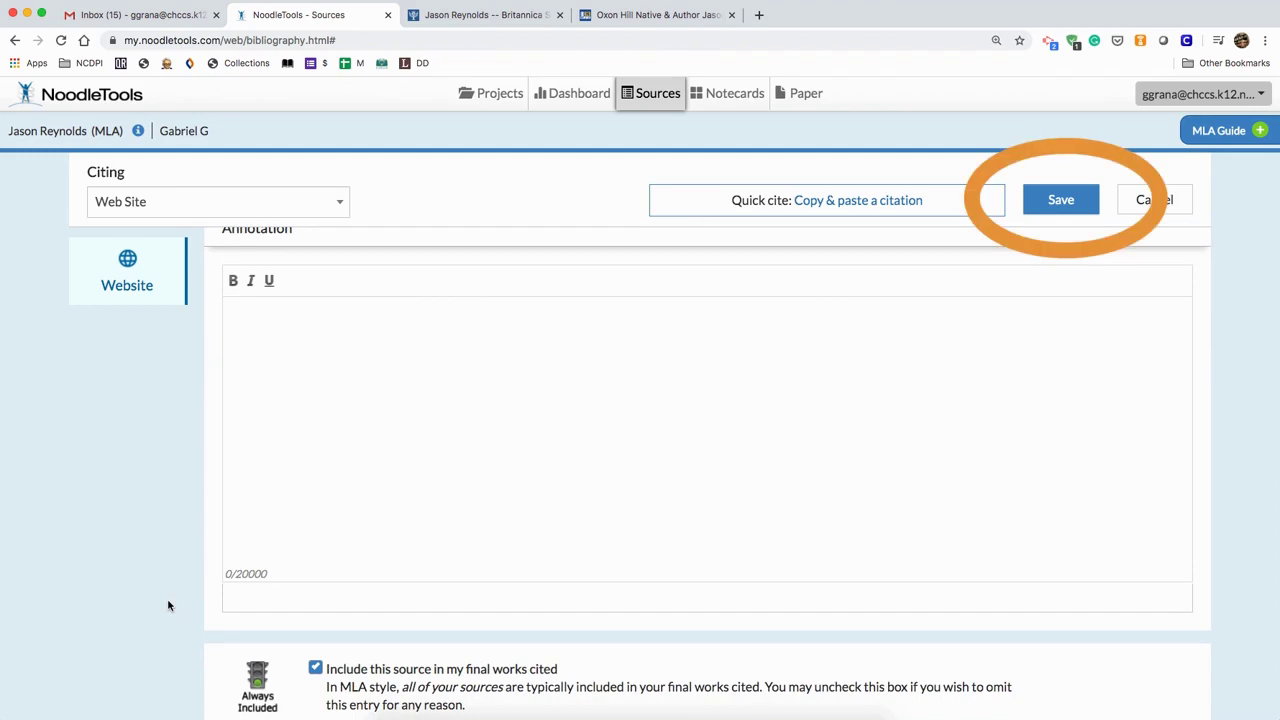
scroll(700, 390, "up", 10)
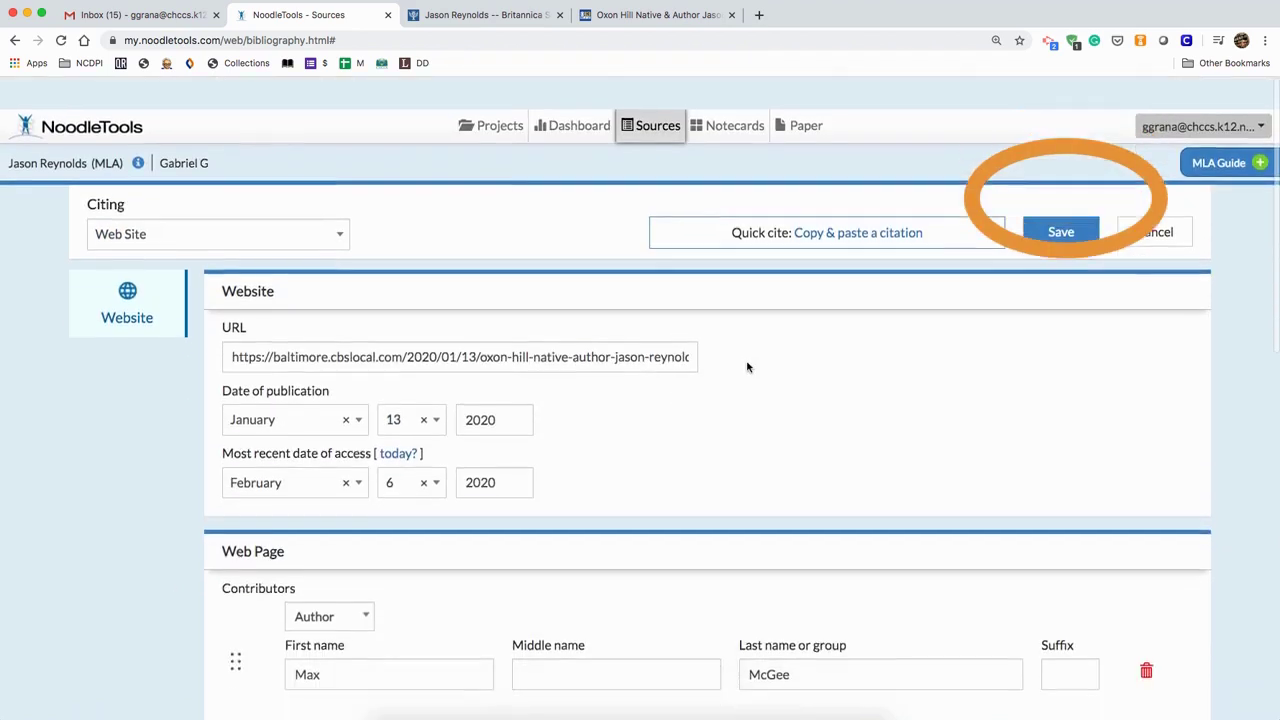
left_click(1068, 202)
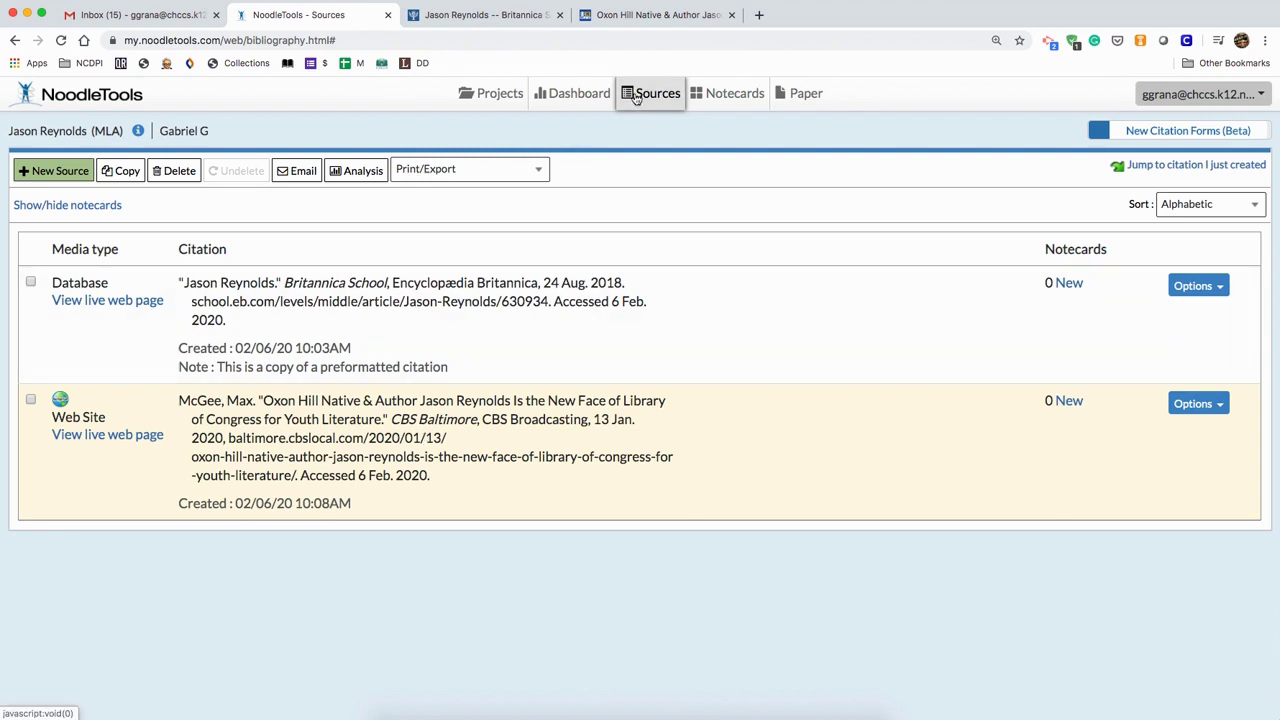
- Start a new source citation for a print or in-hand book
left_click(55, 170)
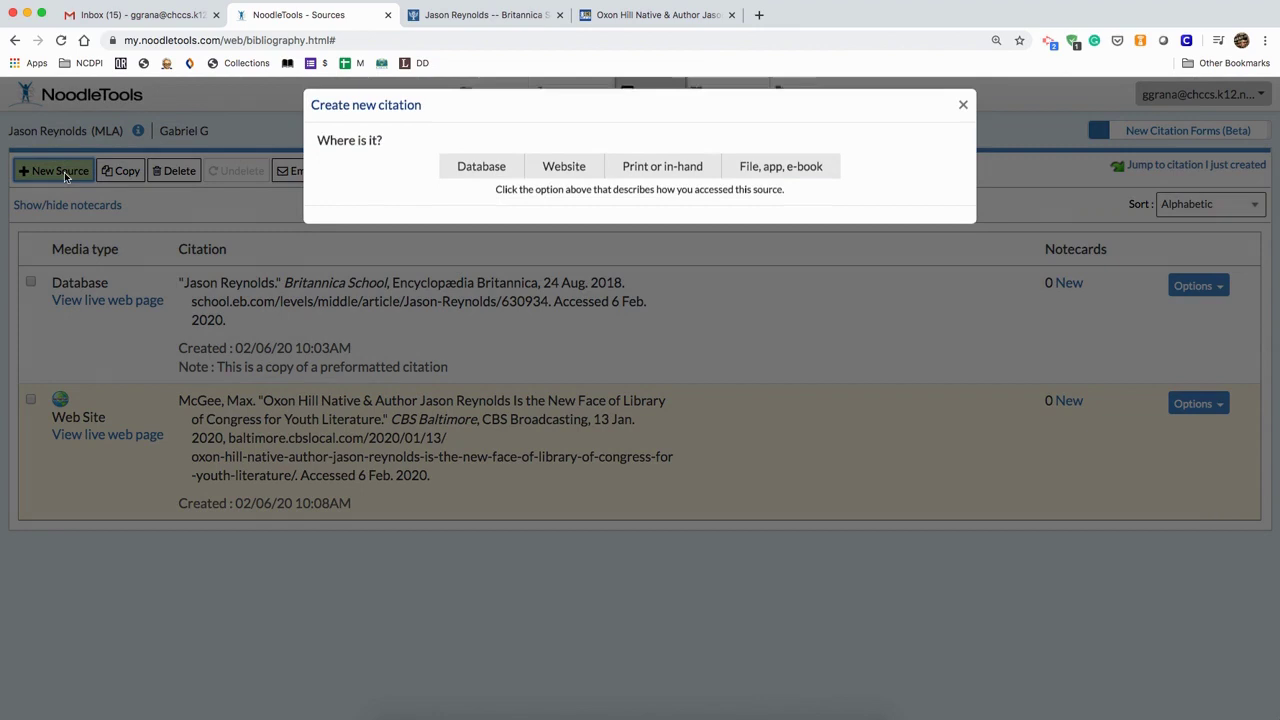
left_click(640, 174)
left_click(456, 223)
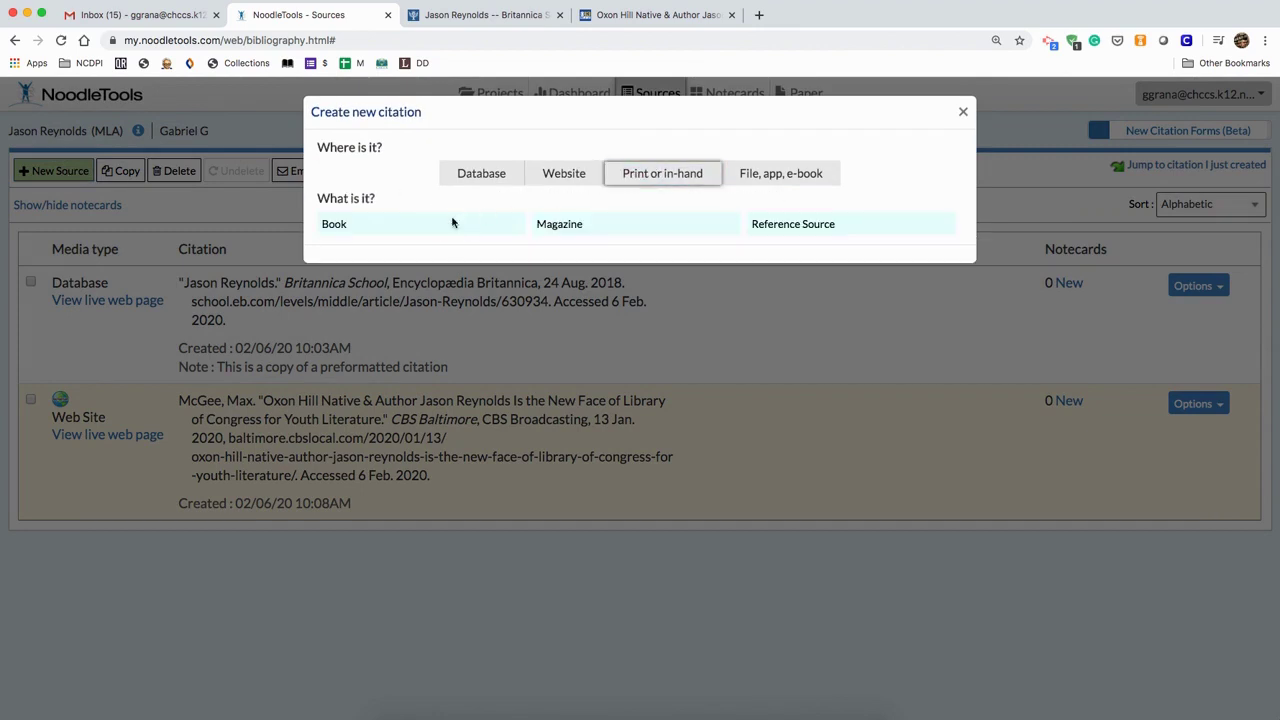
left_click(502, 283)
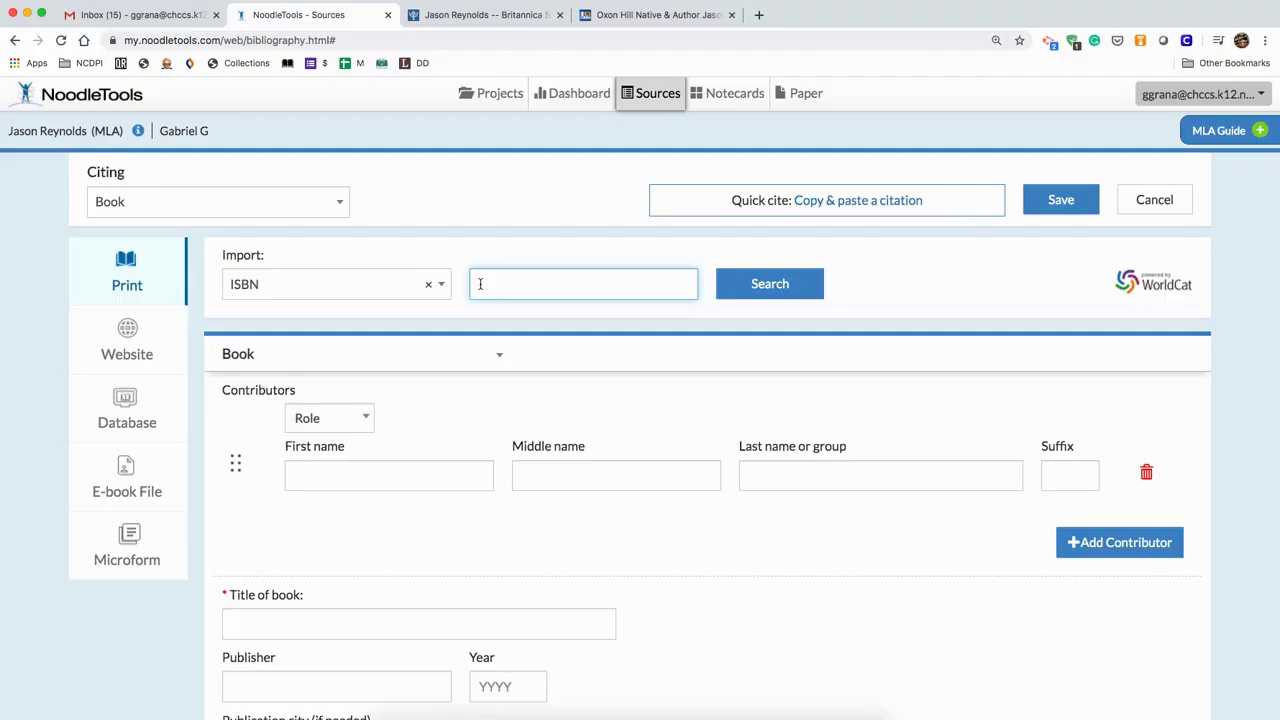
key("super+v")
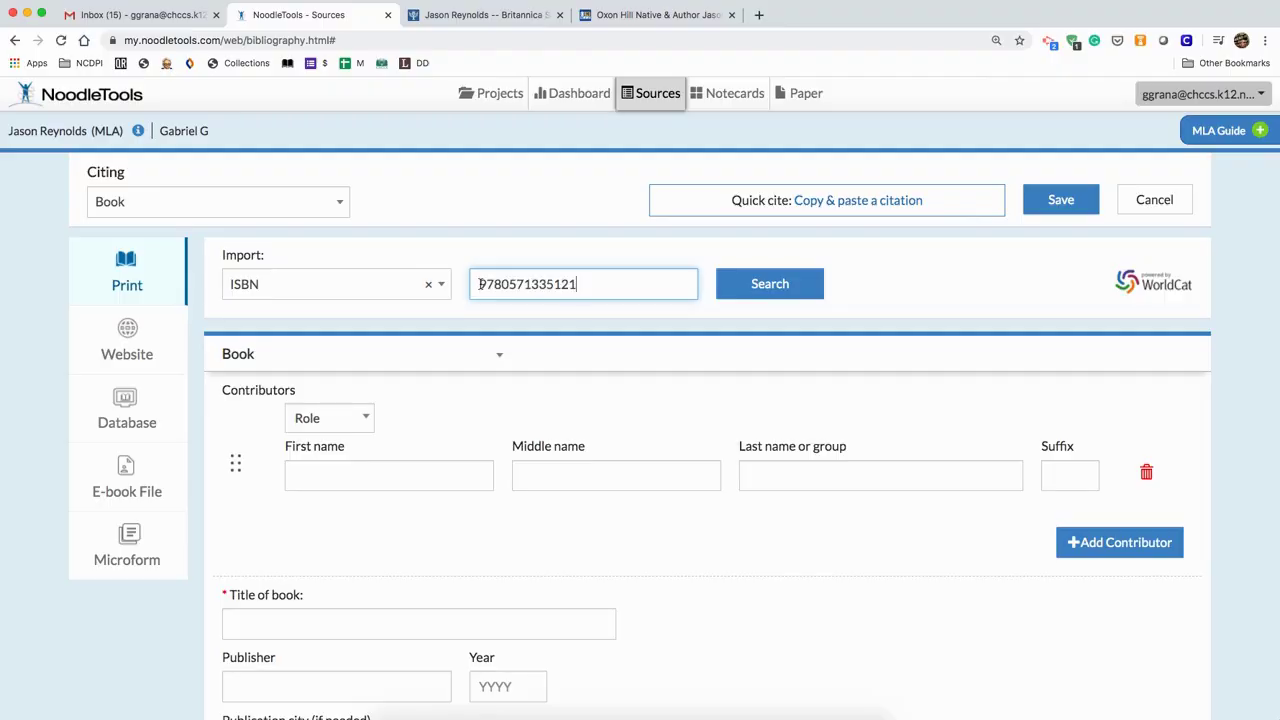
left_click(788, 281)
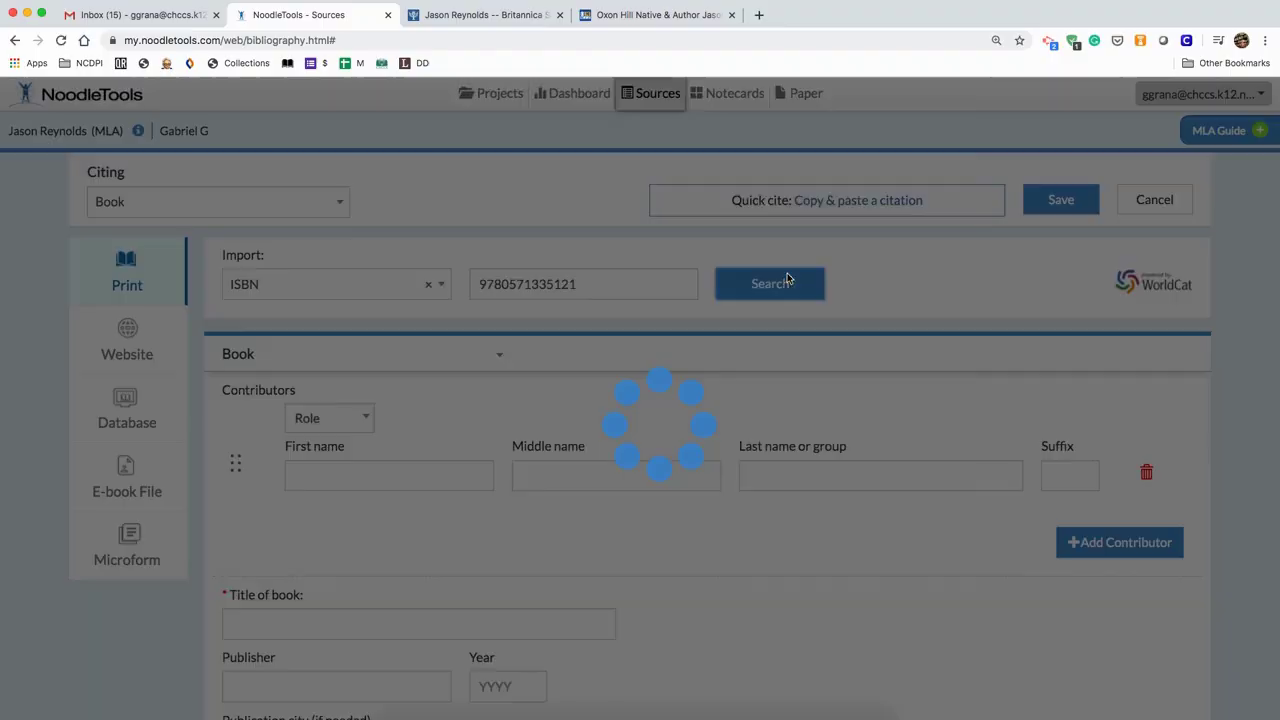
scroll(600, 420, "down", 3)
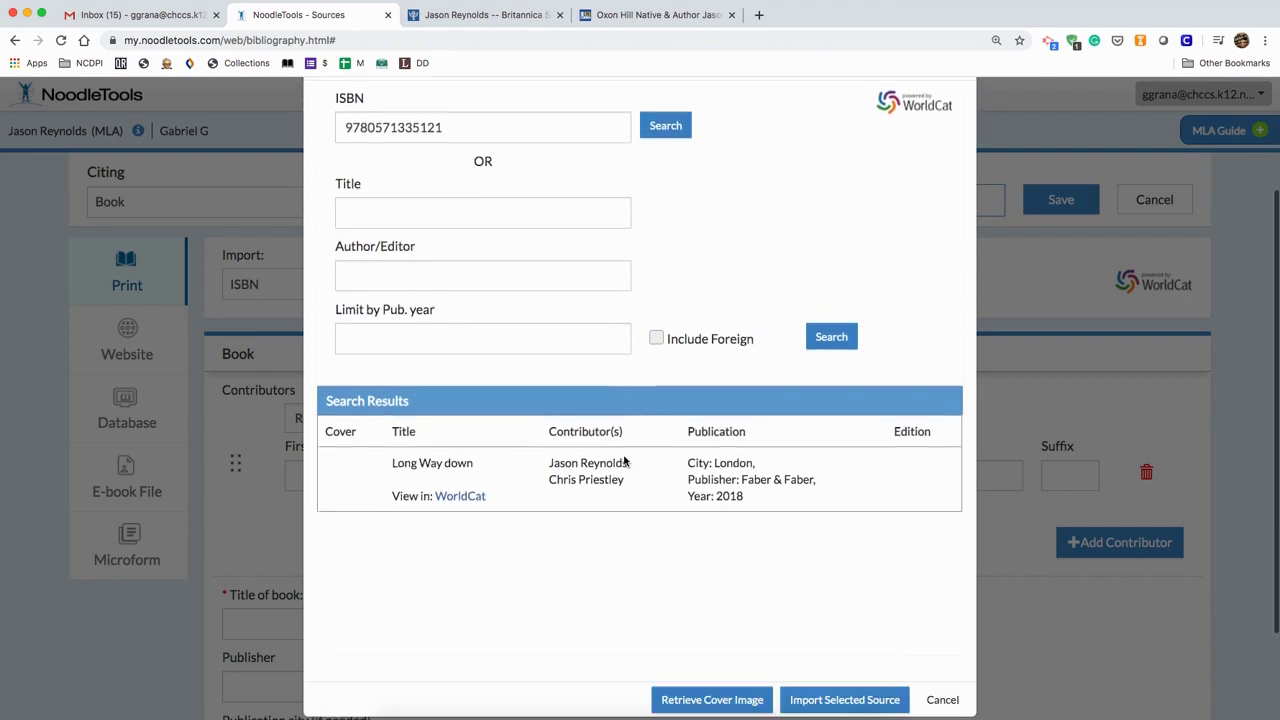
left_click(424, 446)
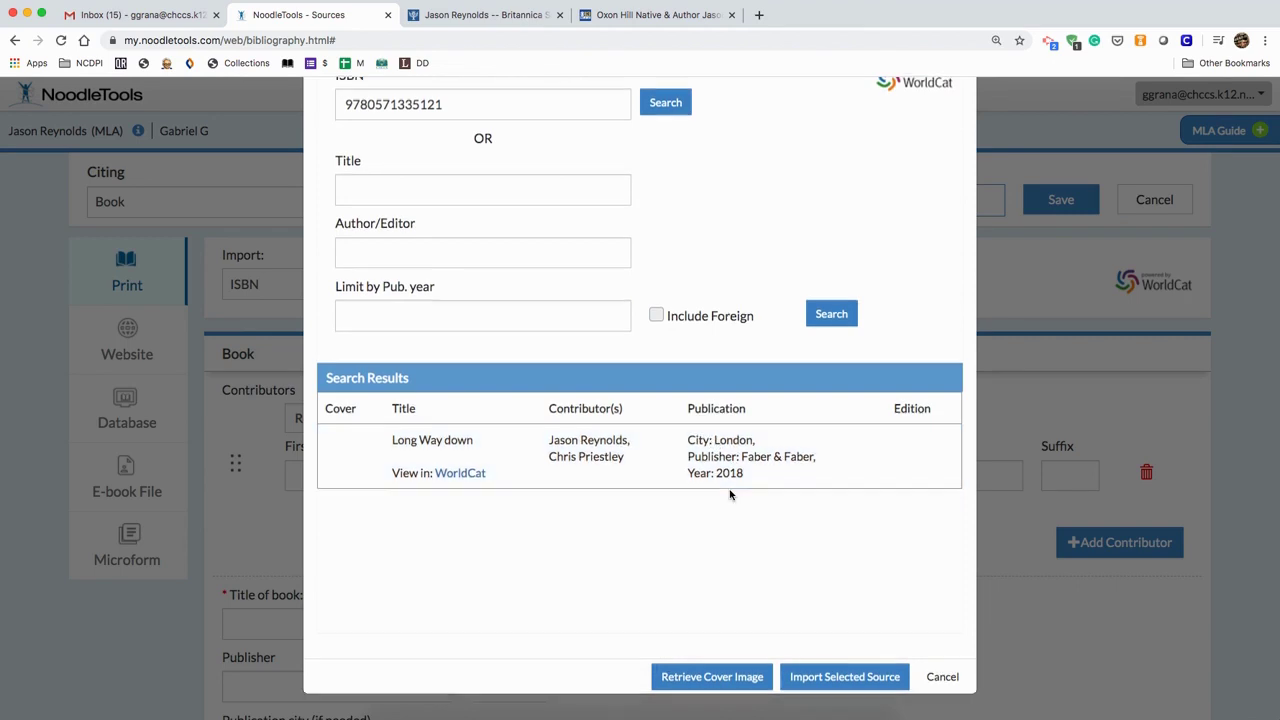
scroll(600, 470, "down", 1)
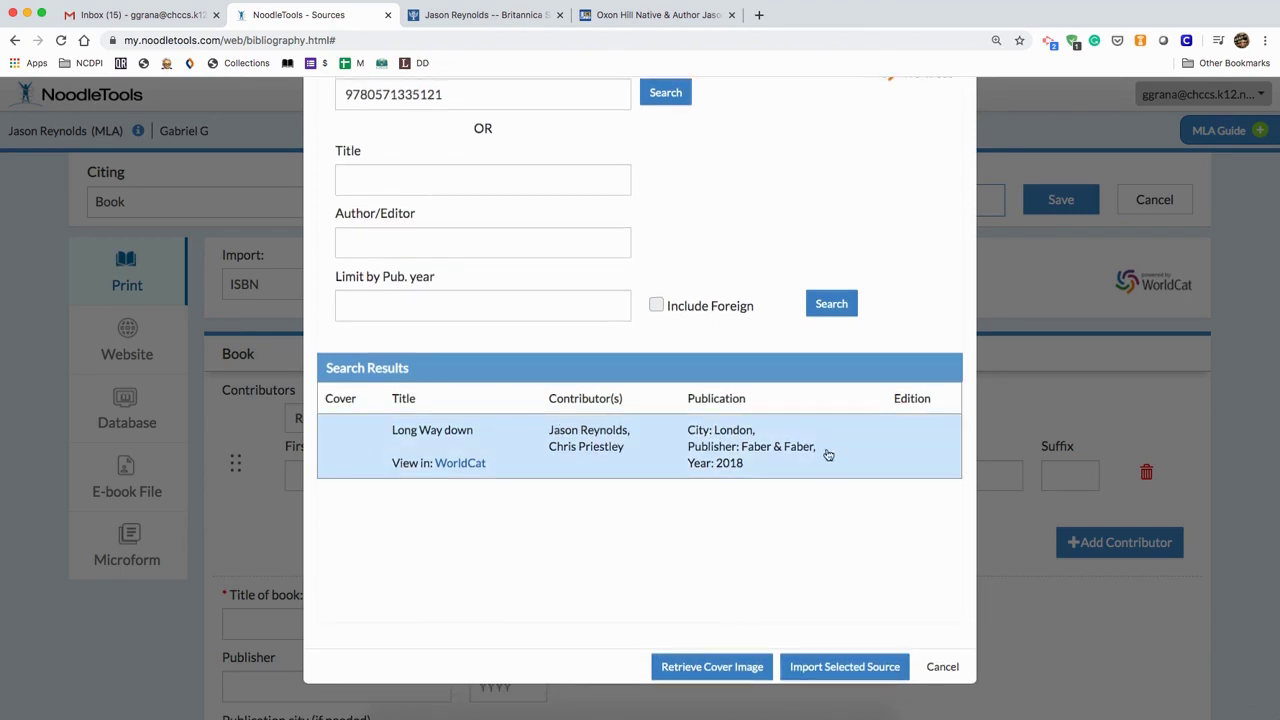
left_click(832, 670)
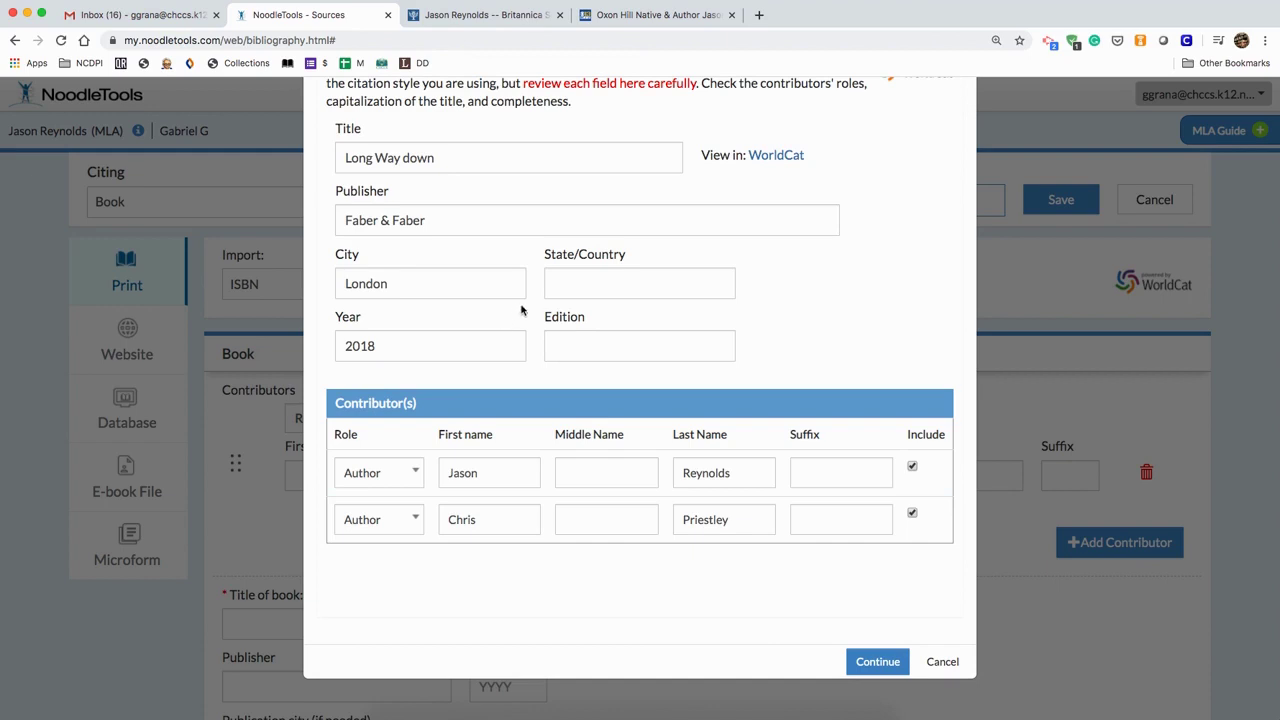
- Review the imported WorldCat details, exclude the second contributor so only Jason Reynolds is kept, and continue to the book form
scroll(531, 307, "up", 1)
scroll(531, 307, "up", 2)
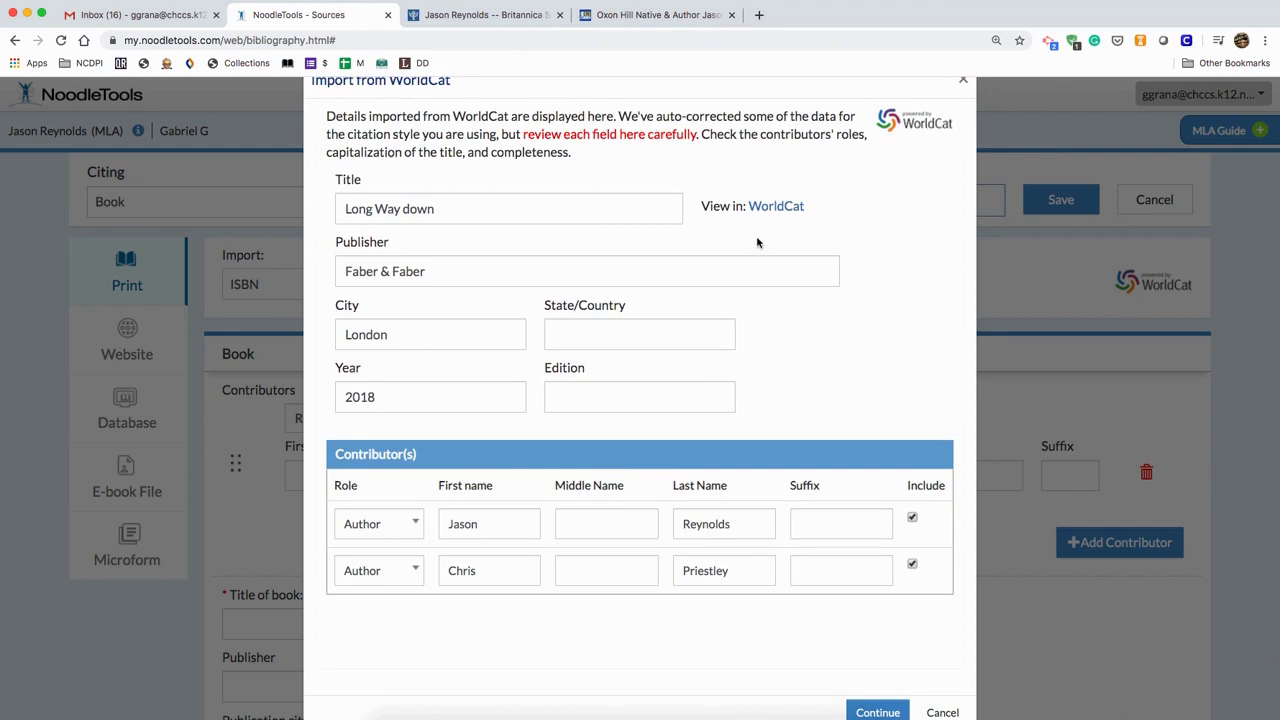
scroll(531, 372, "down", 2)
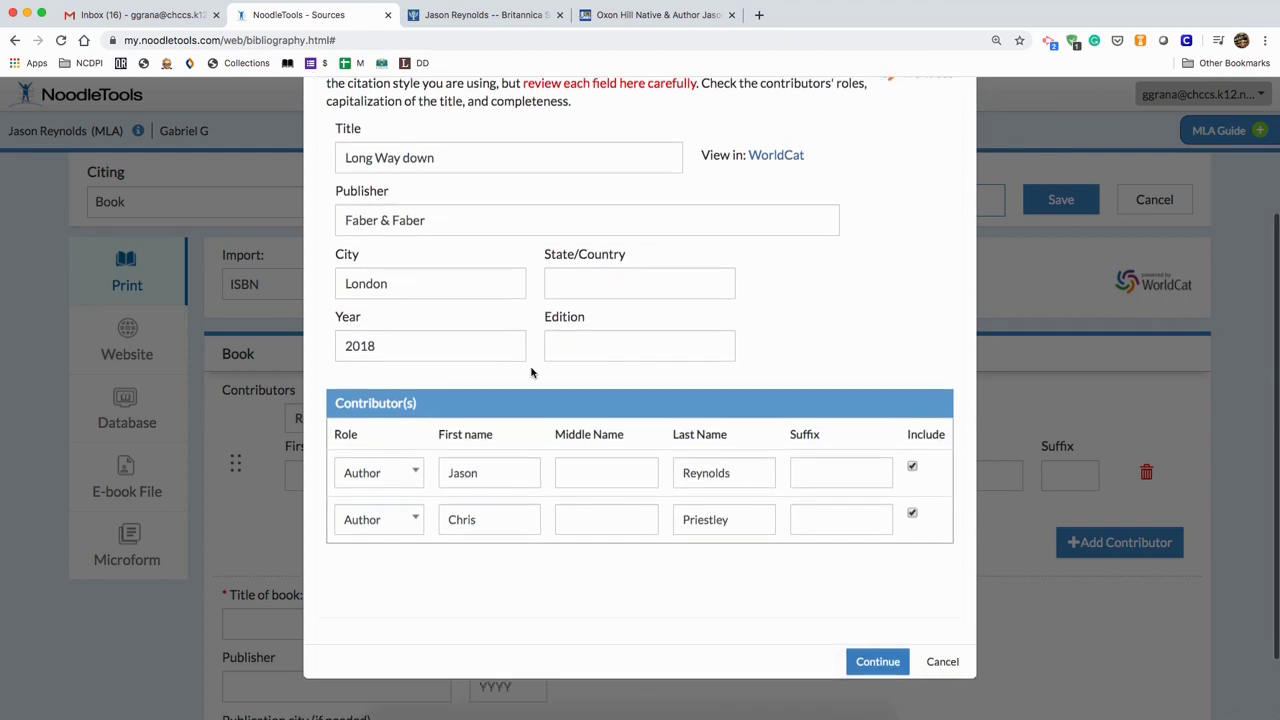
left_click(912, 514)
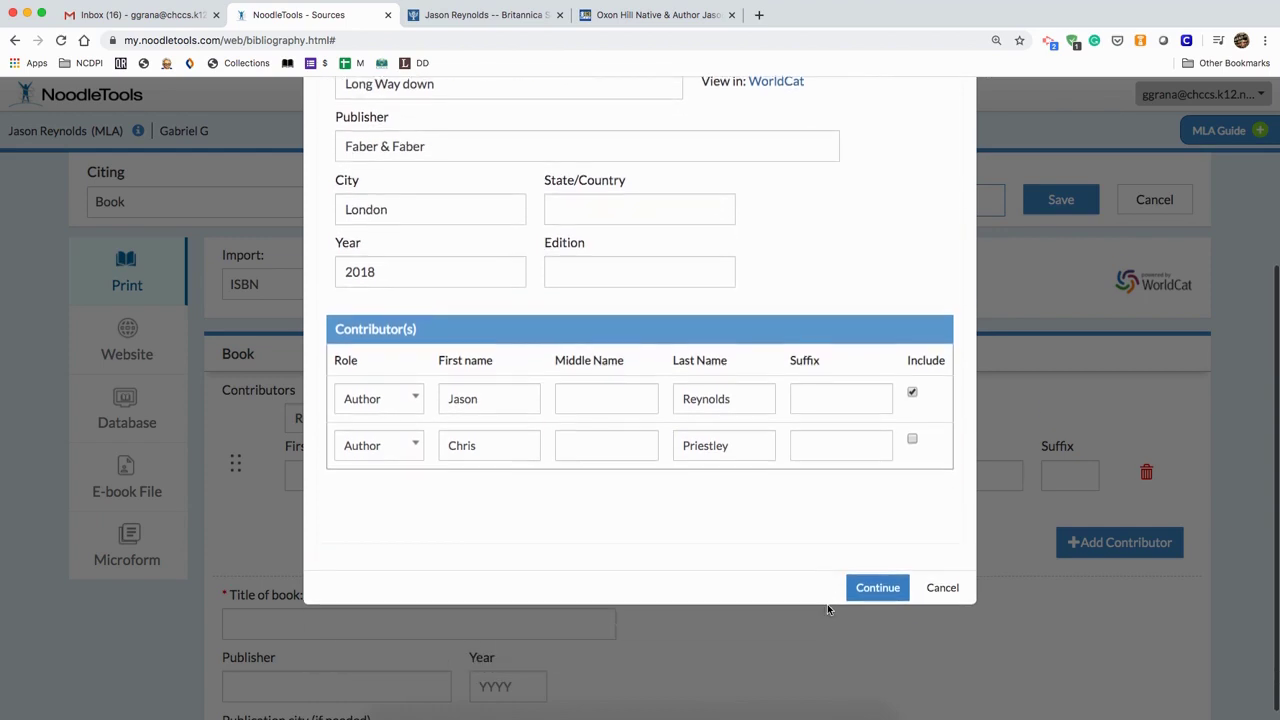
left_click(868, 578)
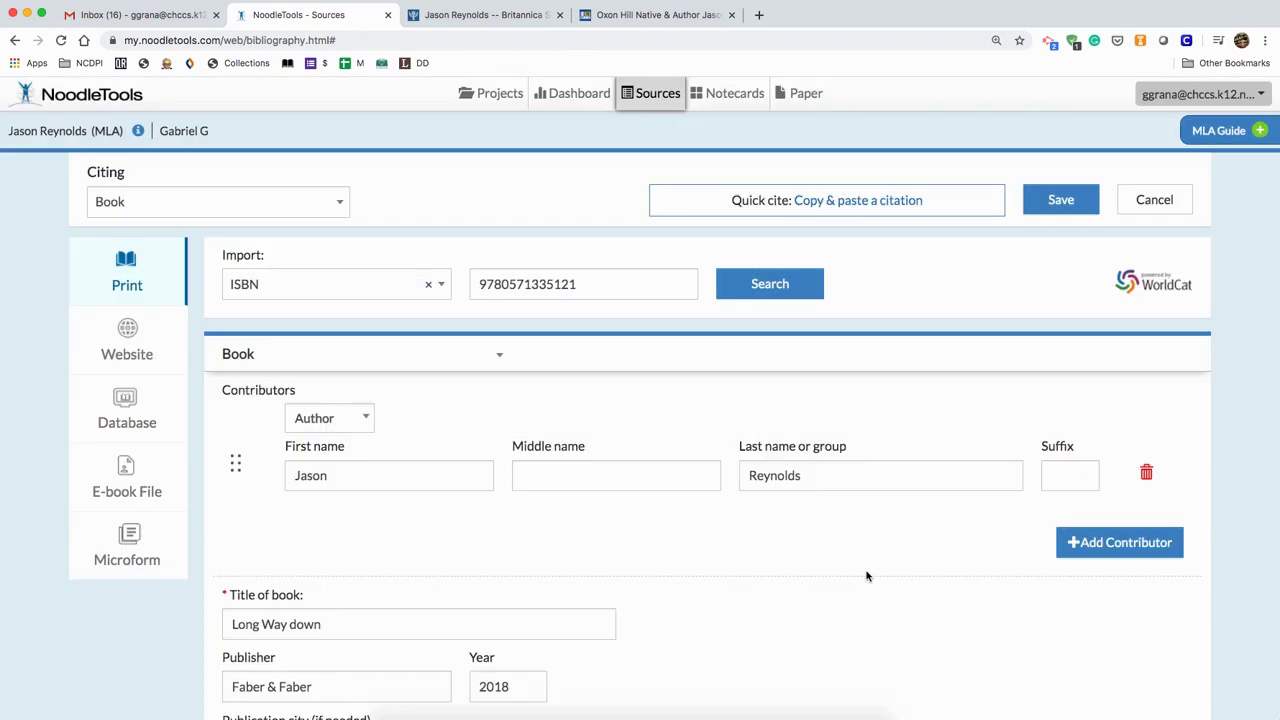
- Check the imported author, title and publication fields in the book form and save the citation
scroll(867, 576, "down", 2)
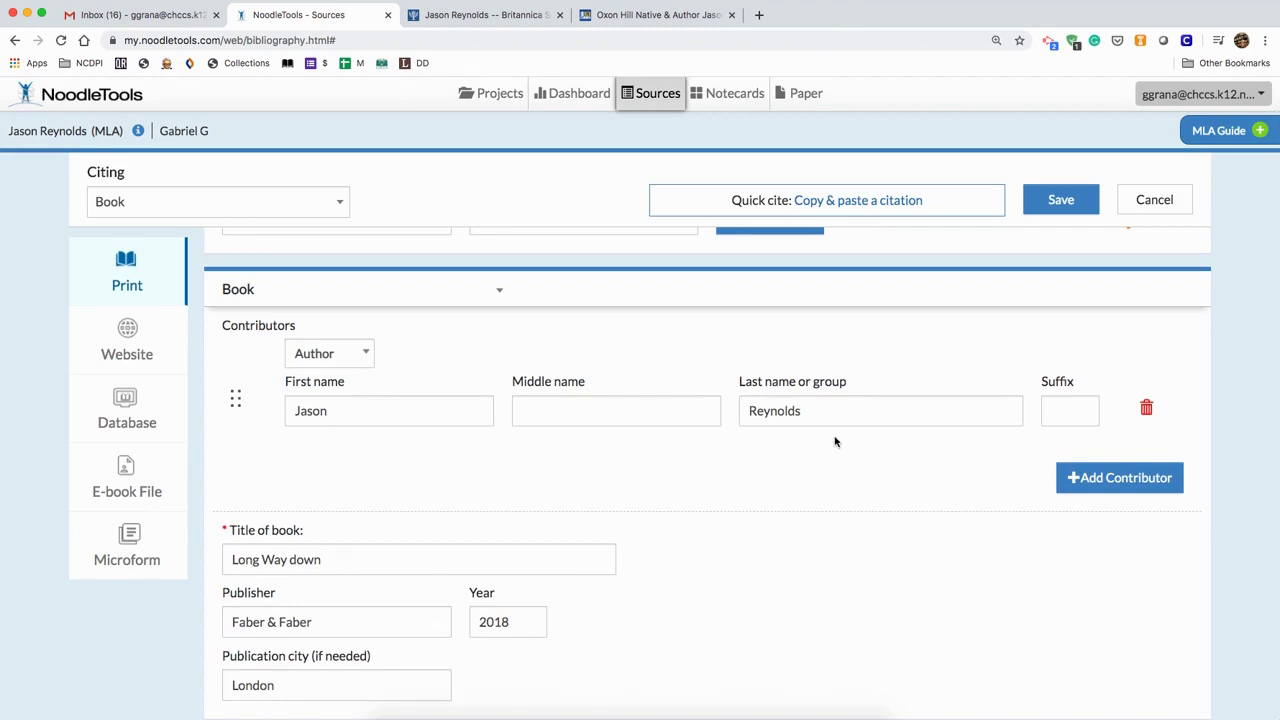
scroll(834, 441, "up", 2)
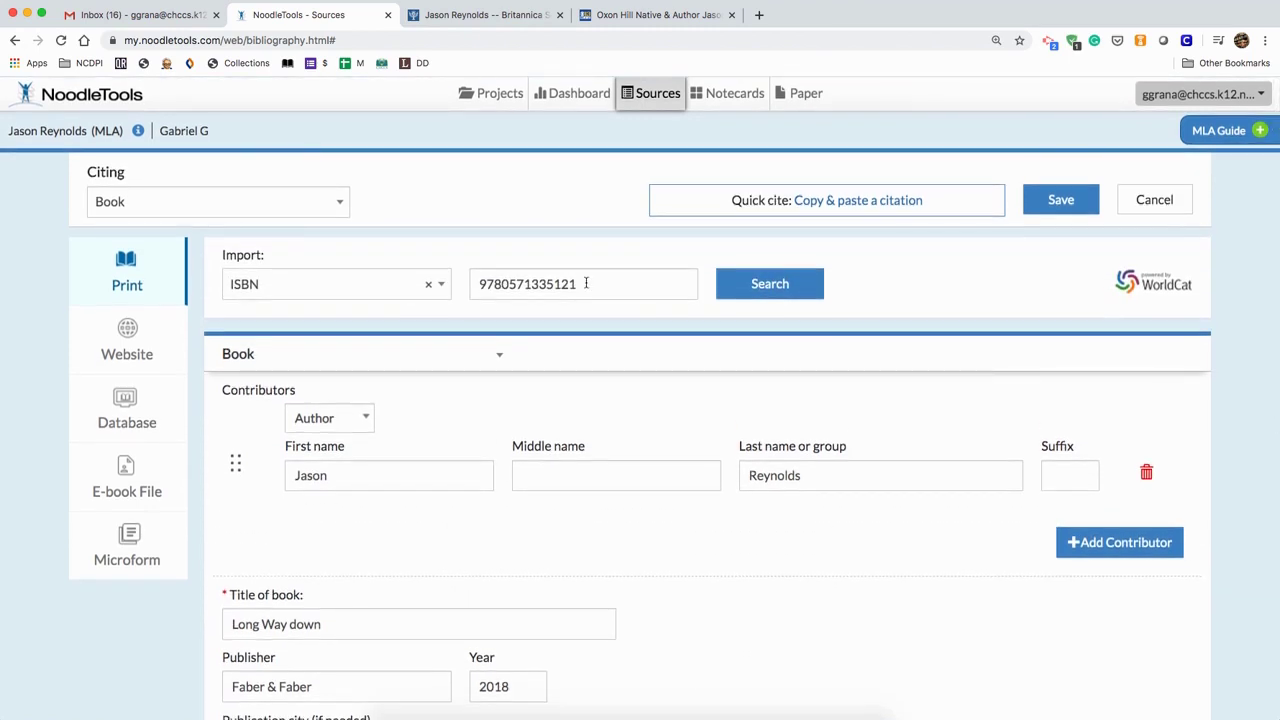
left_click(1052, 200)
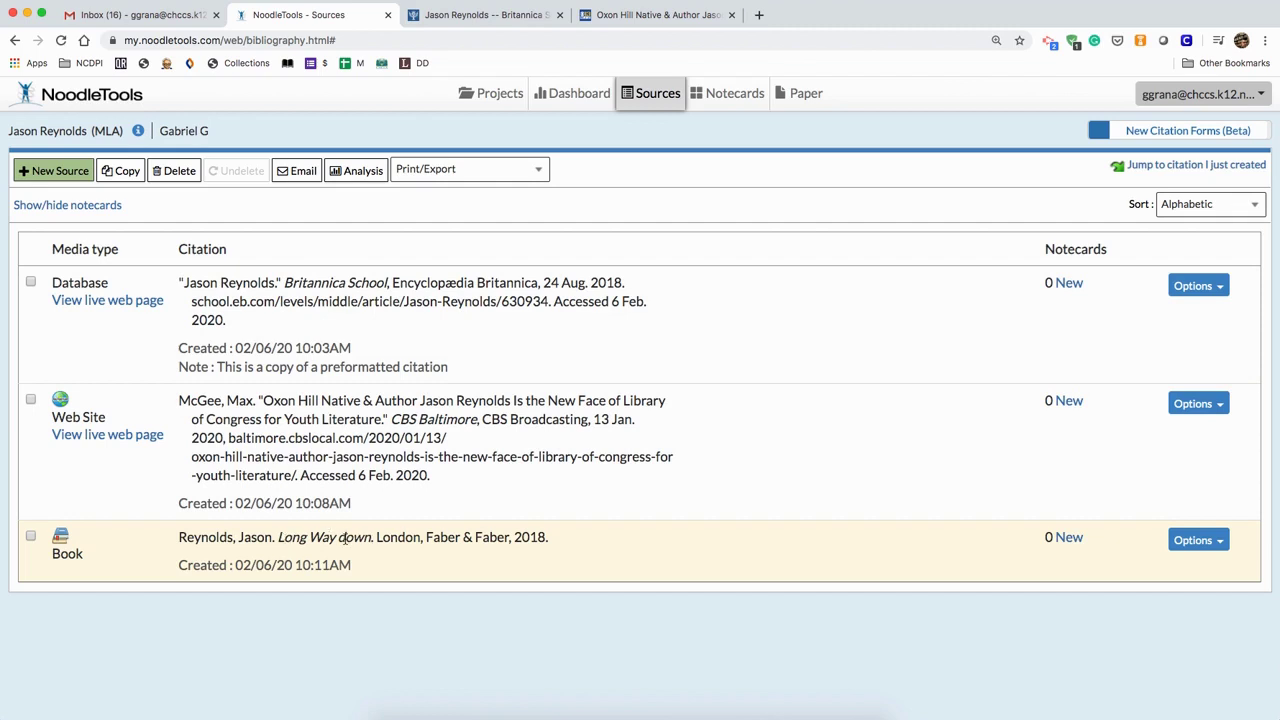
- Edit the saved book citation, correct its title to "Long Way Down" with a capital D, and save it
left_click(1216, 542)
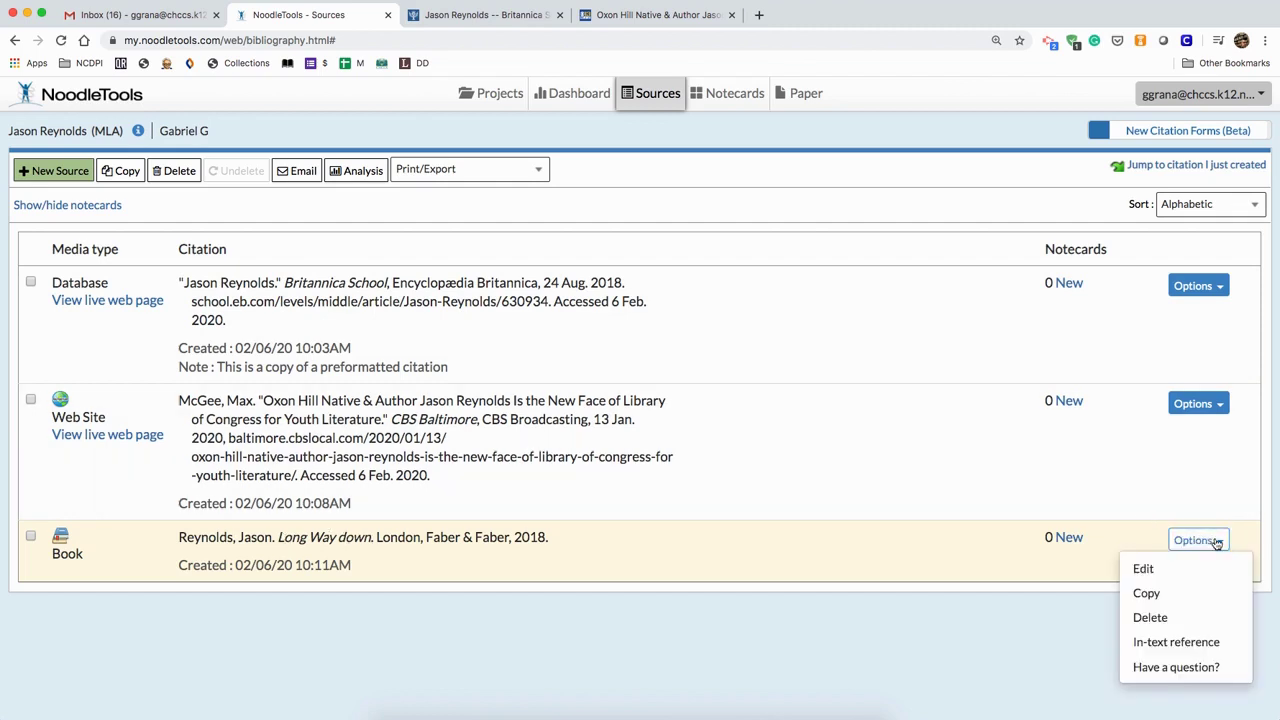
left_click(1163, 571)
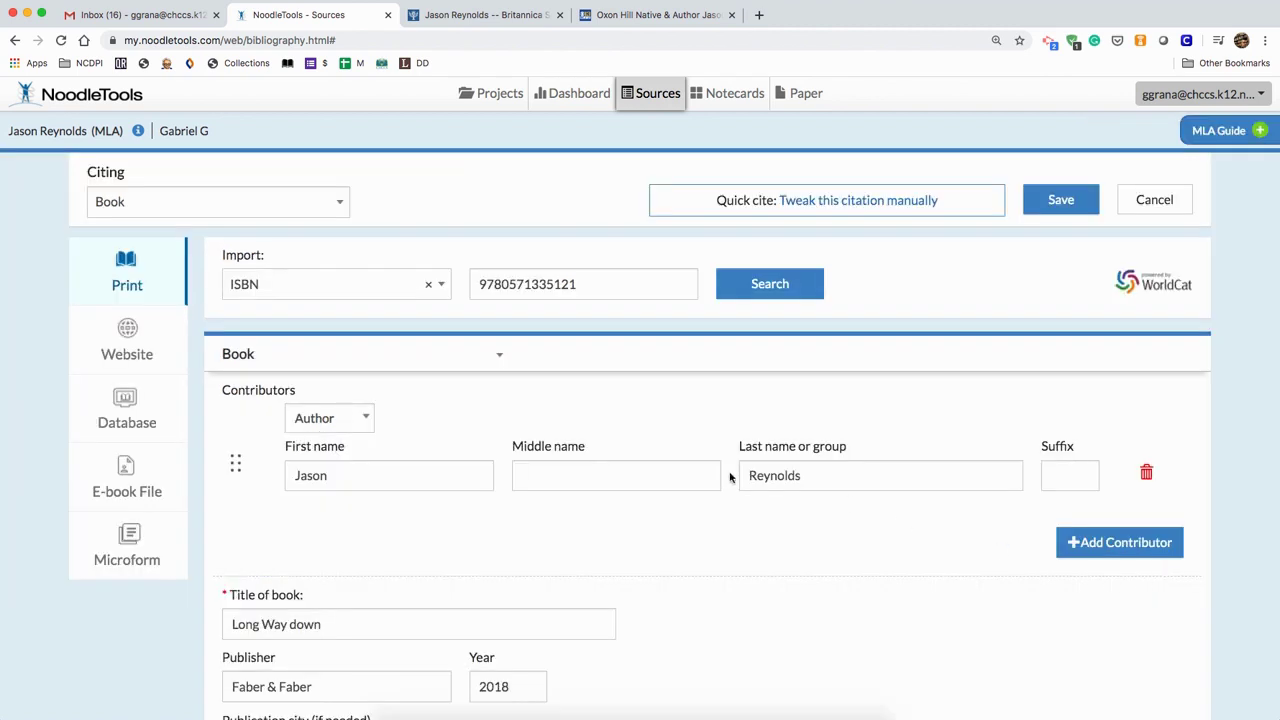
scroll(639, 471, "down", 5)
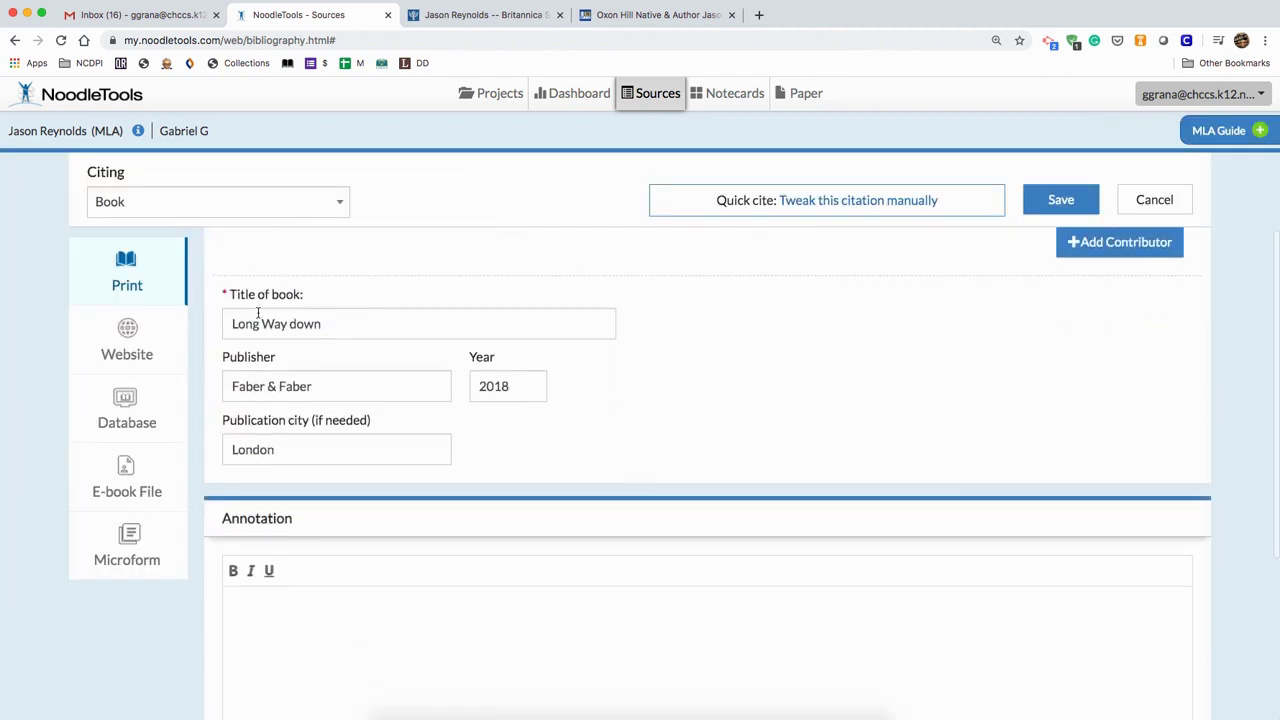
left_click(296, 323)
key("BackSpace")
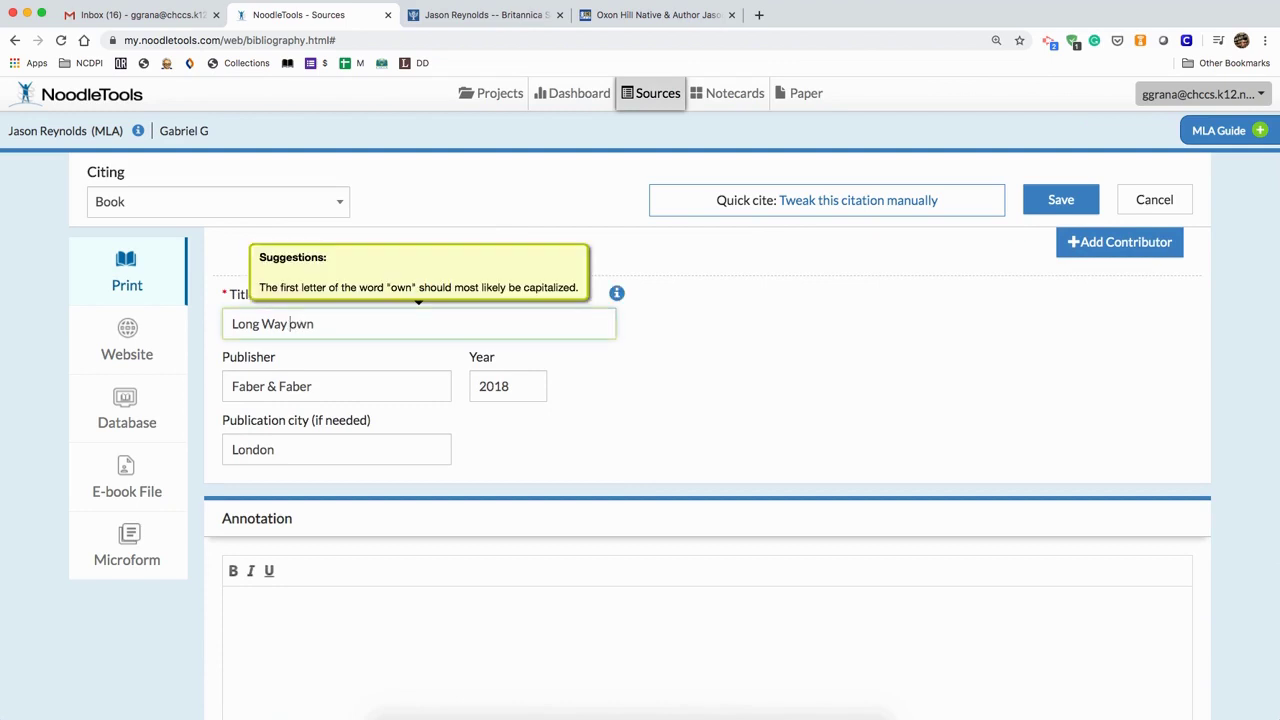
type("D")
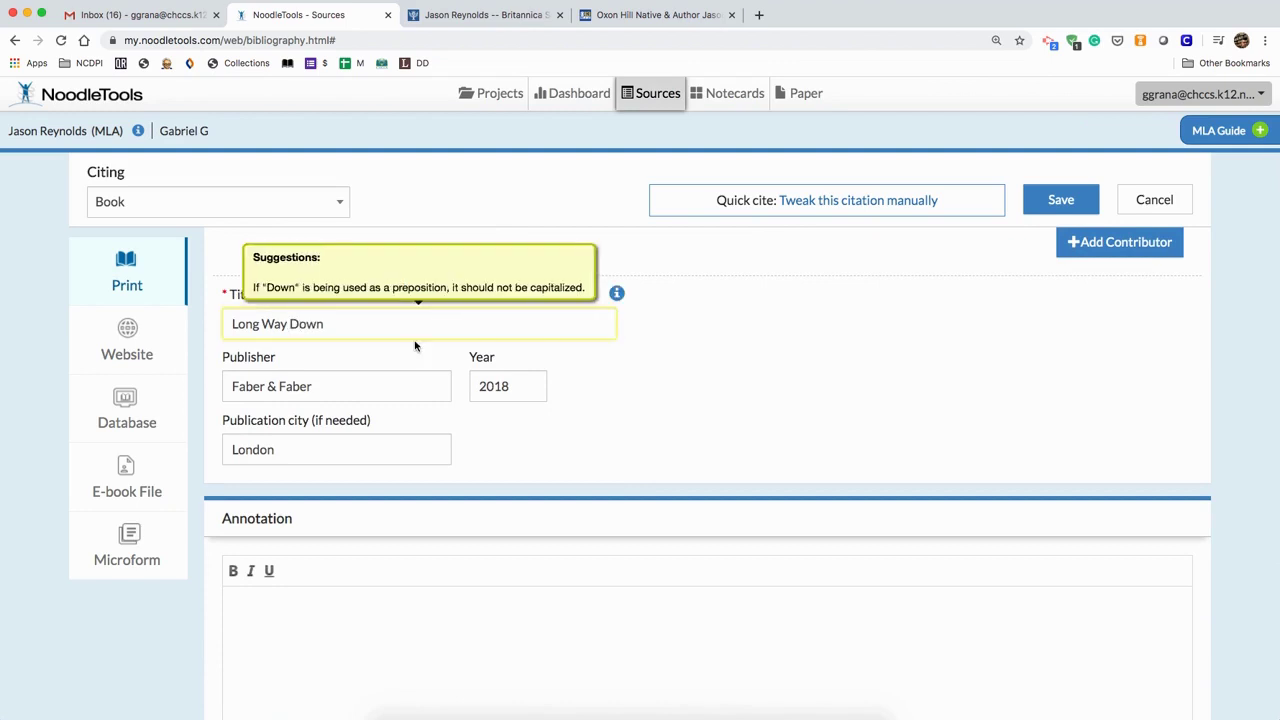
left_click(1060, 199)
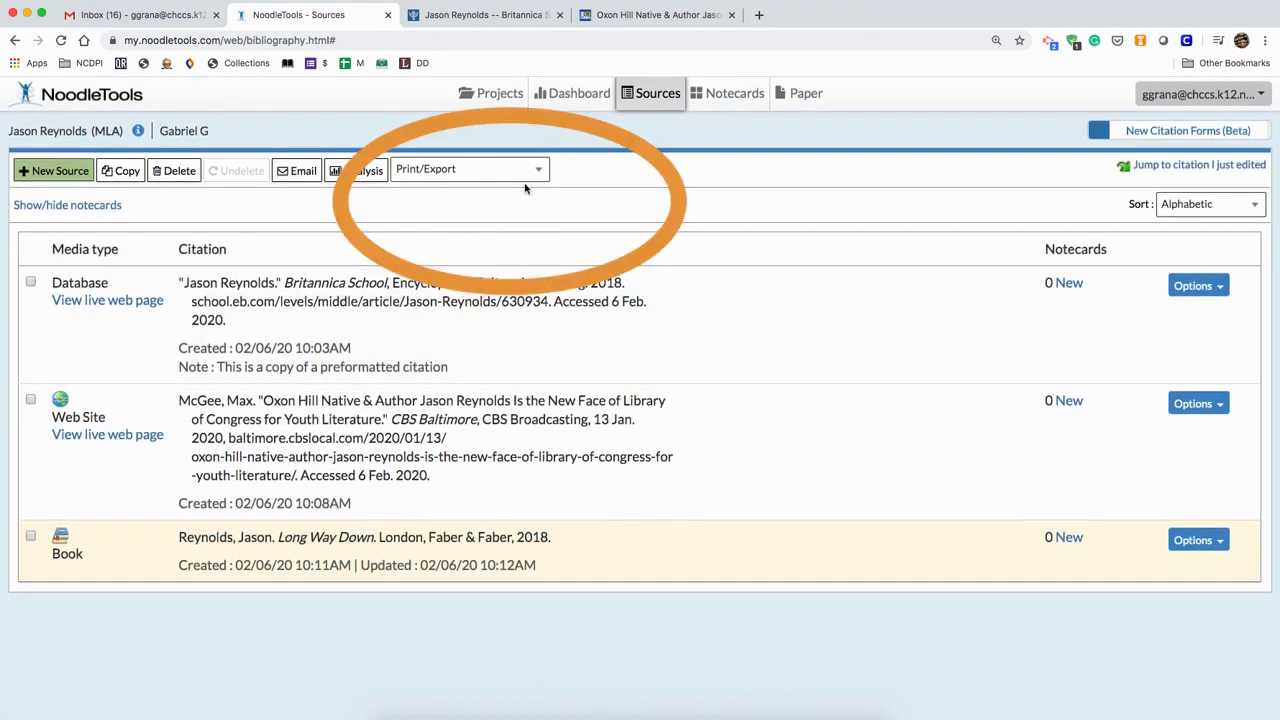
- Export the project's list of sources to Google Docs
left_click(538, 170)
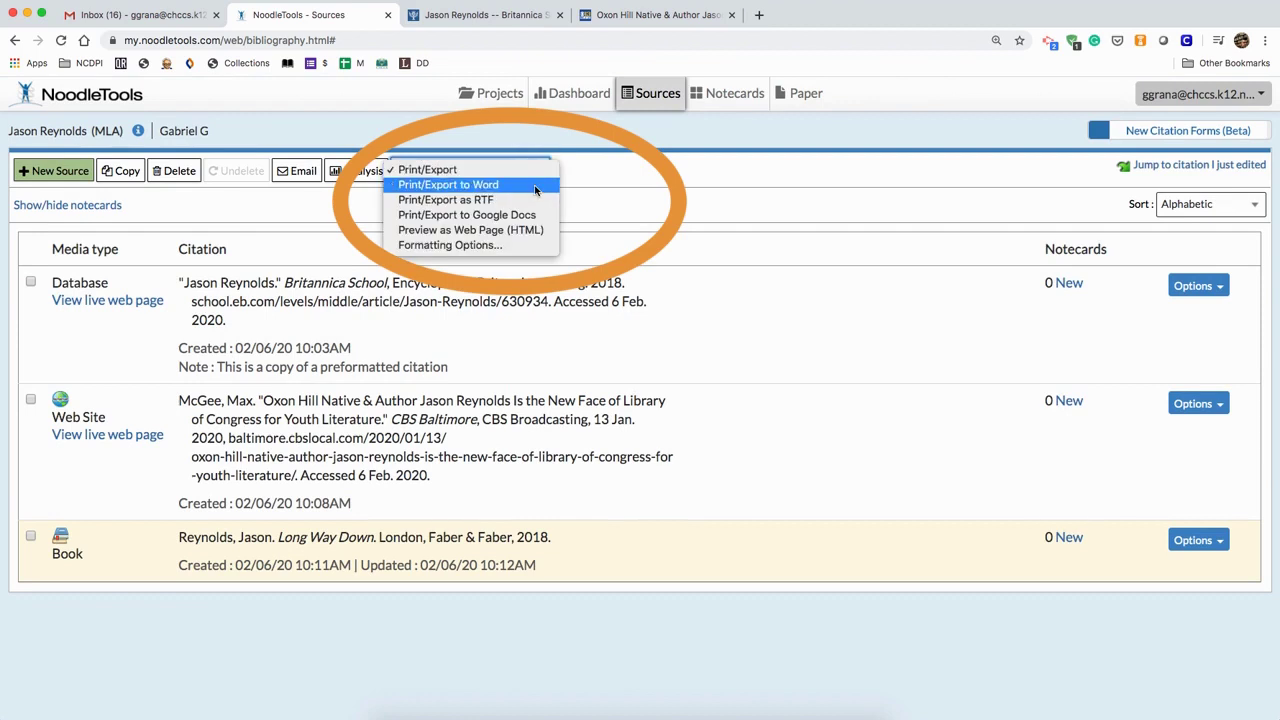
left_click(534, 214)
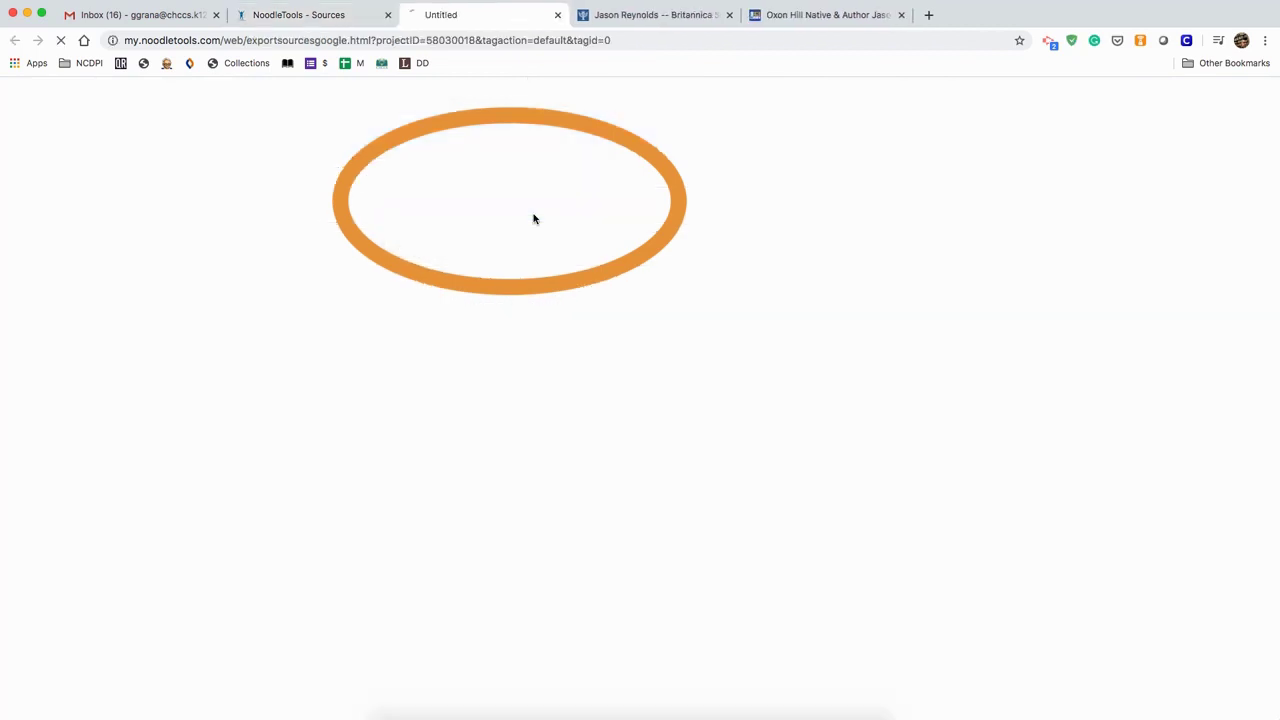